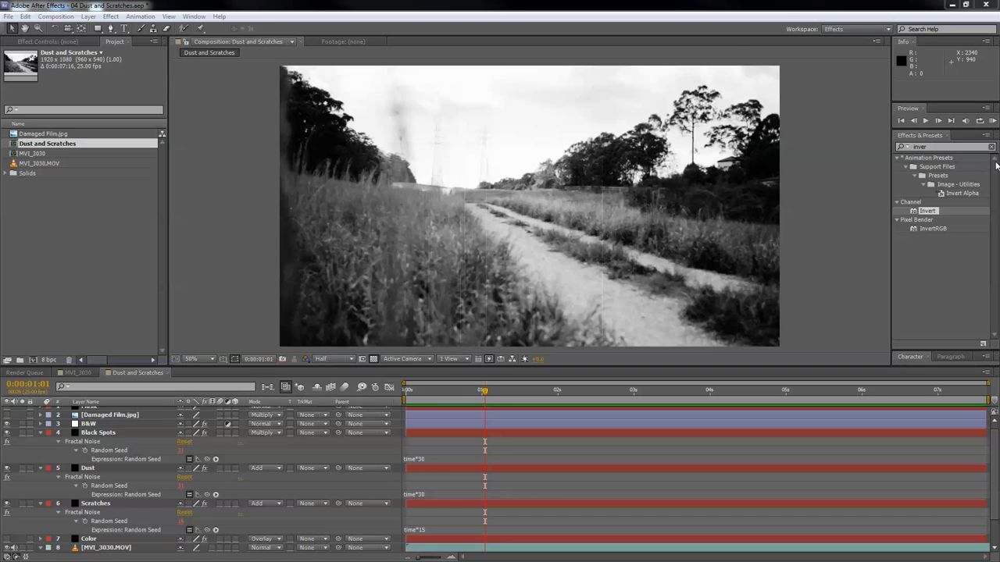
Step: Play a RAM preview of the finished Dust and Scratches composition
click(991, 120)
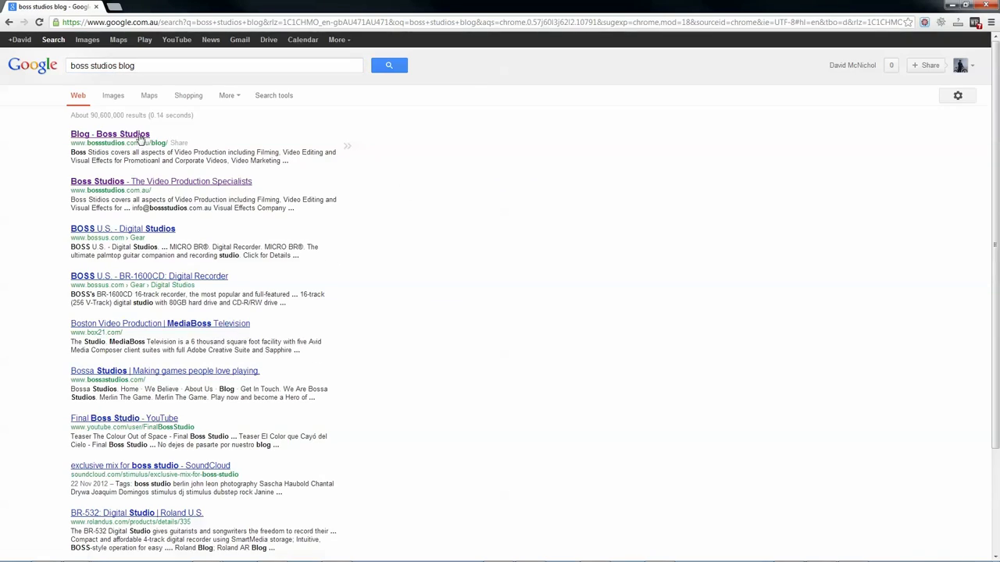
Step: Open the 'Blog - Boss Studios' result and scroll its tutorial list past the Dust and Scratches entry
click(141, 137)
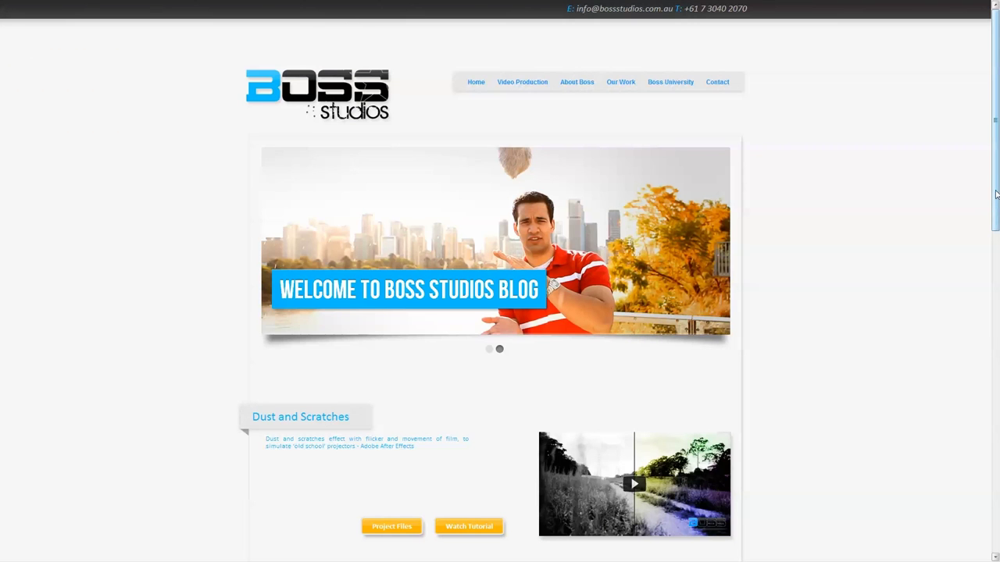
scroll(500, 281, down, 2)
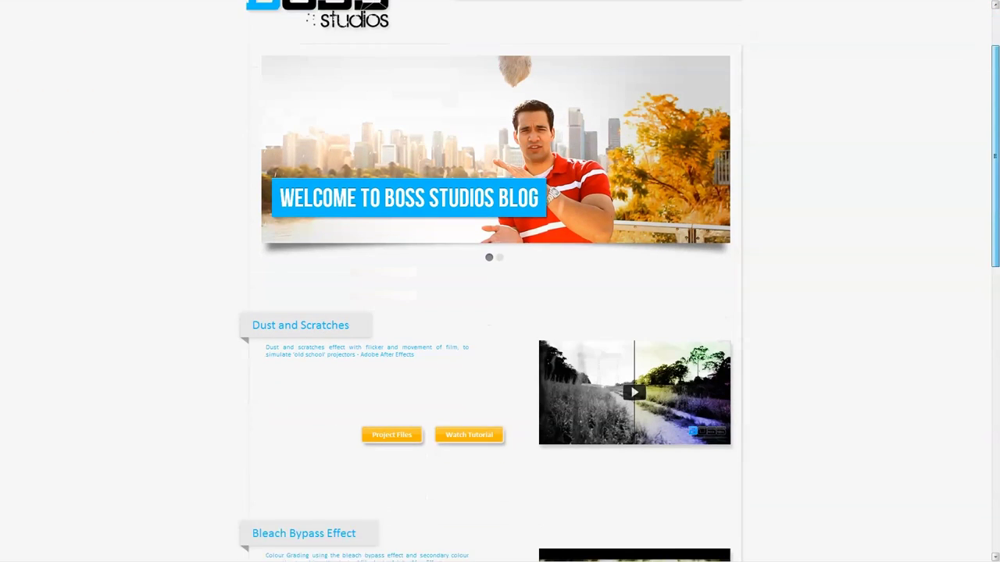
scroll(739, 457, down, 1)
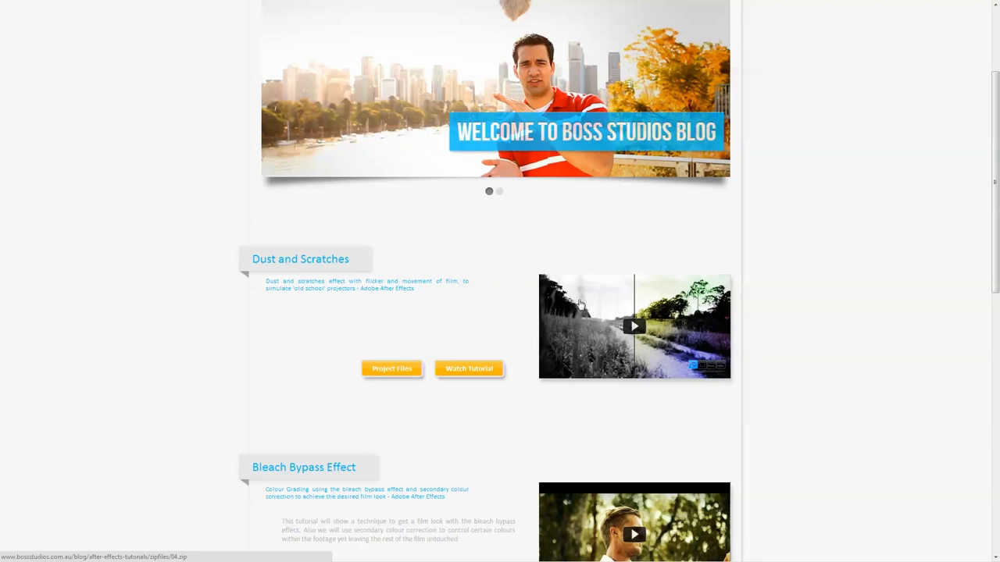
drag(995, 167, 995, 373)
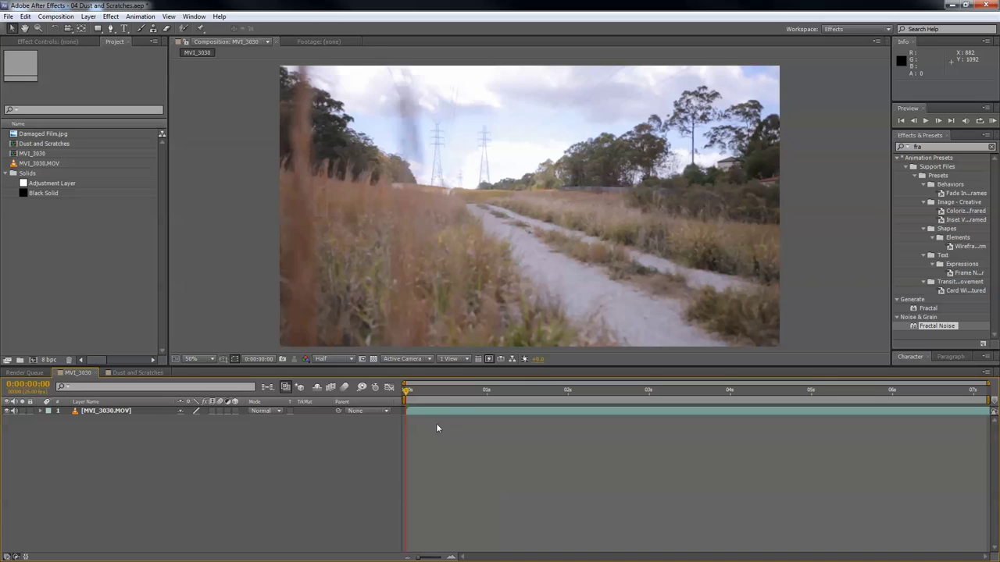
Step: Scrub the MVI_3030 footage, return to the start and add a new adjustment layer
drag(407, 390, 557, 394)
key(Home)
right_click(94, 448)
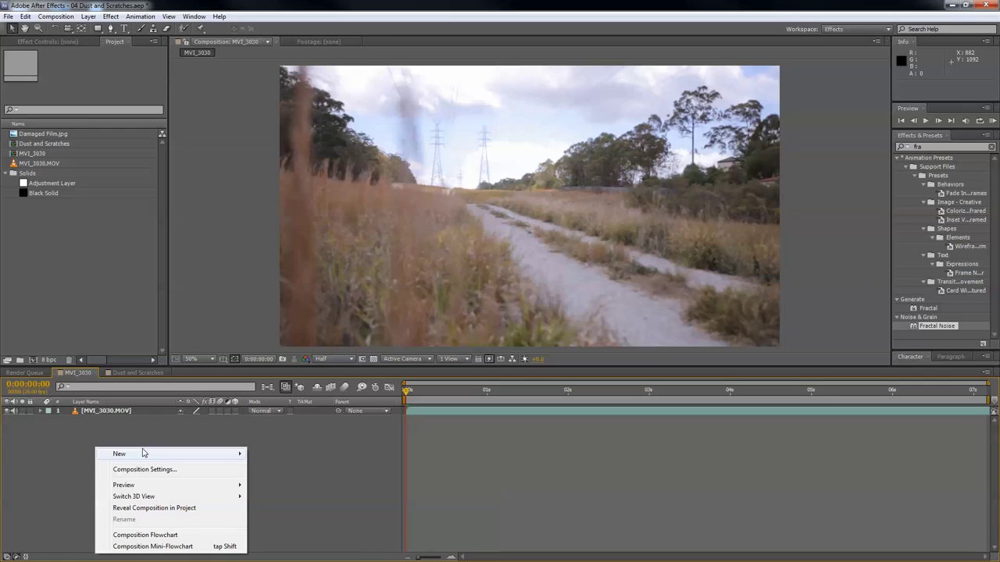
mouse_move(143, 453)
click(336, 538)
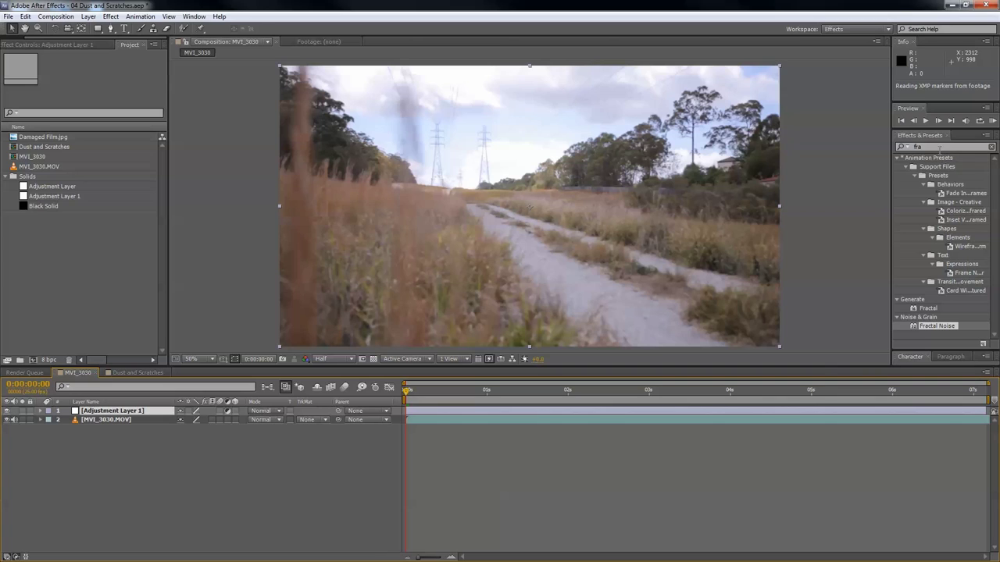
Step: Apply Tint, Curves and Add Grain effects to Adjustment Layer 1
key(ctrl+5)
text(tint)
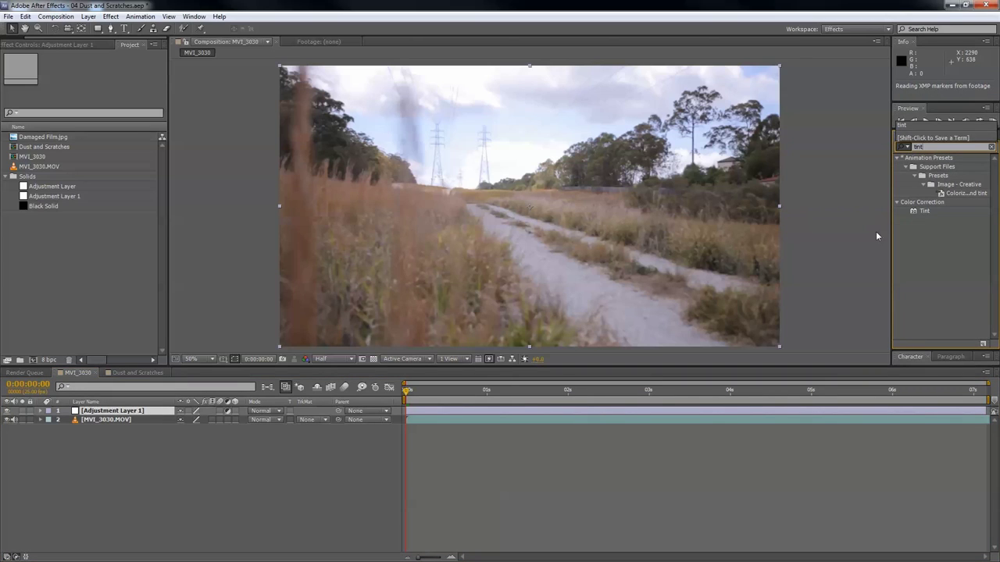
drag(914, 211, 100, 414)
key(ctrl+f)
text(curve)
drag(928, 211, 108, 414)
click(906, 147)
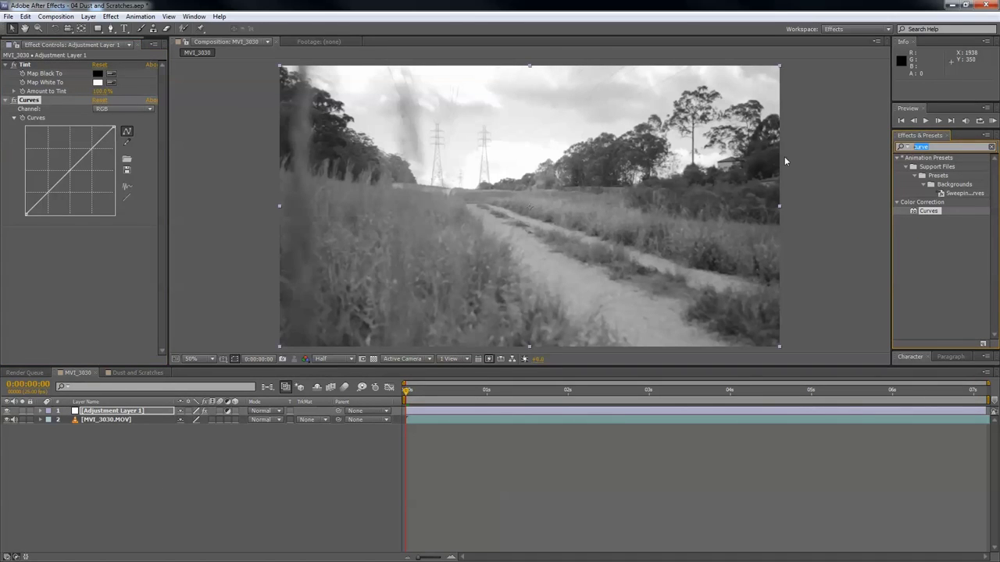
text(add)
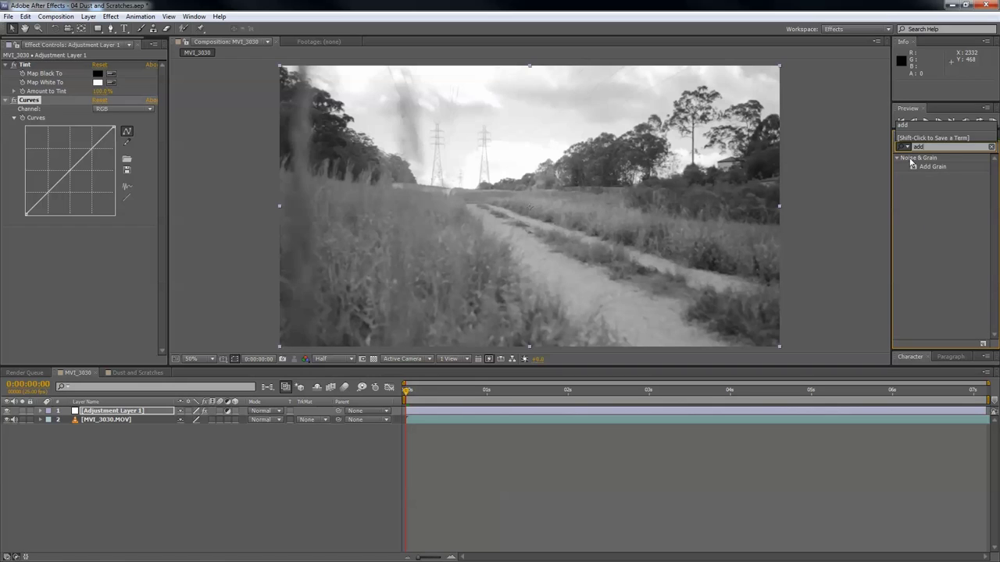
drag(929, 166, 114, 410)
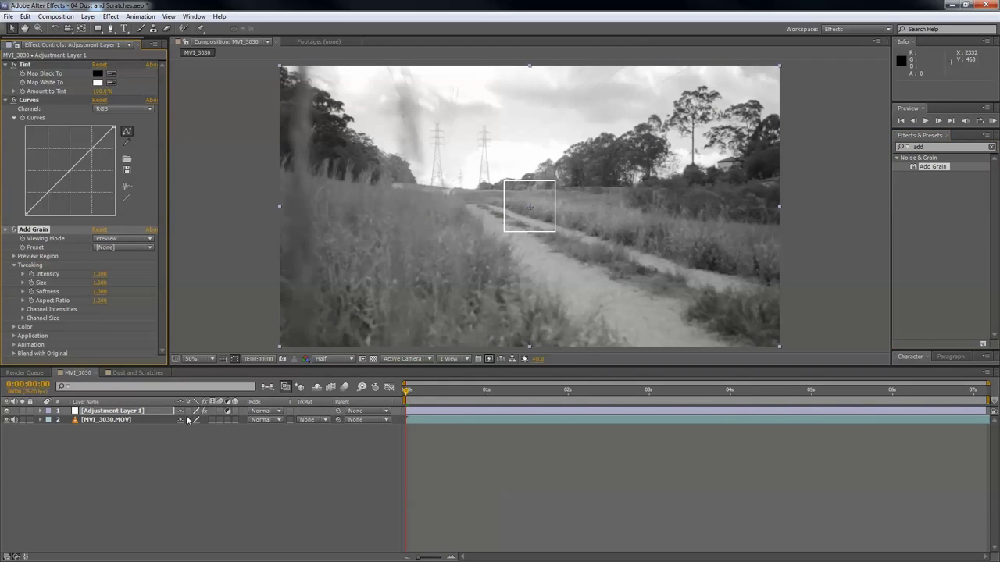
Step: Set Add Grain viewing mode to Final Output and bend Curves into a contrast S-curve
click(118, 243)
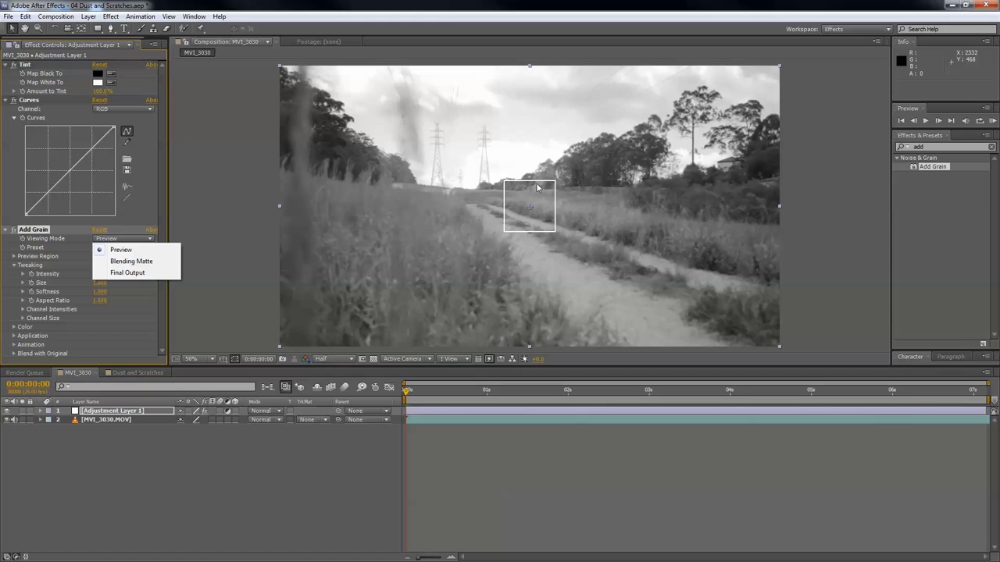
click(162, 273)
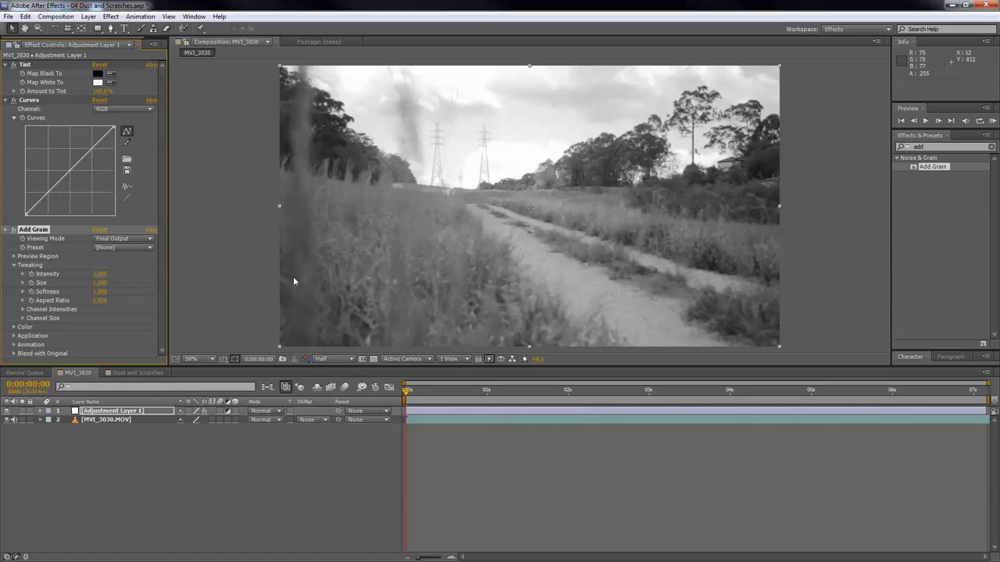
click(69, 170)
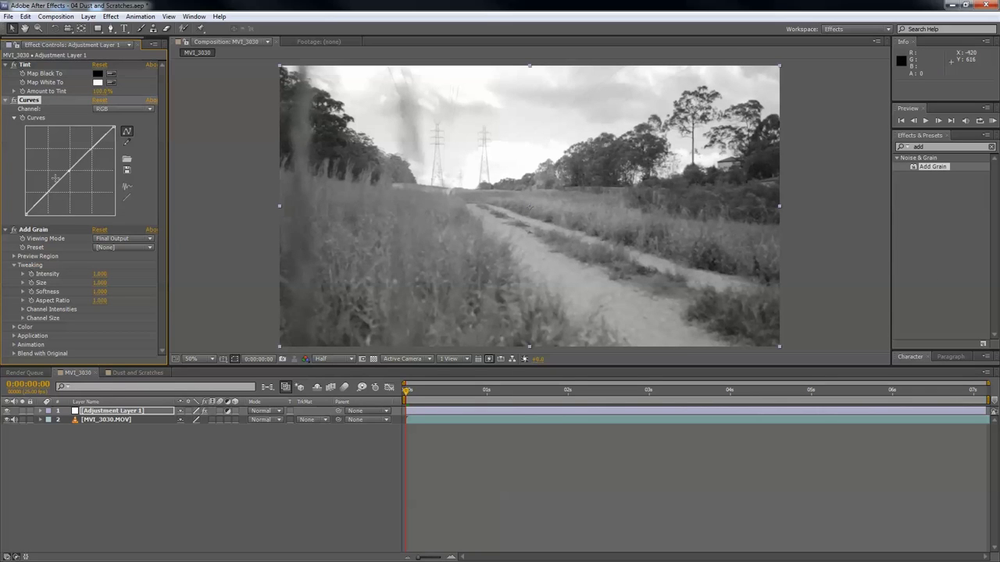
drag(48, 191, 55, 200)
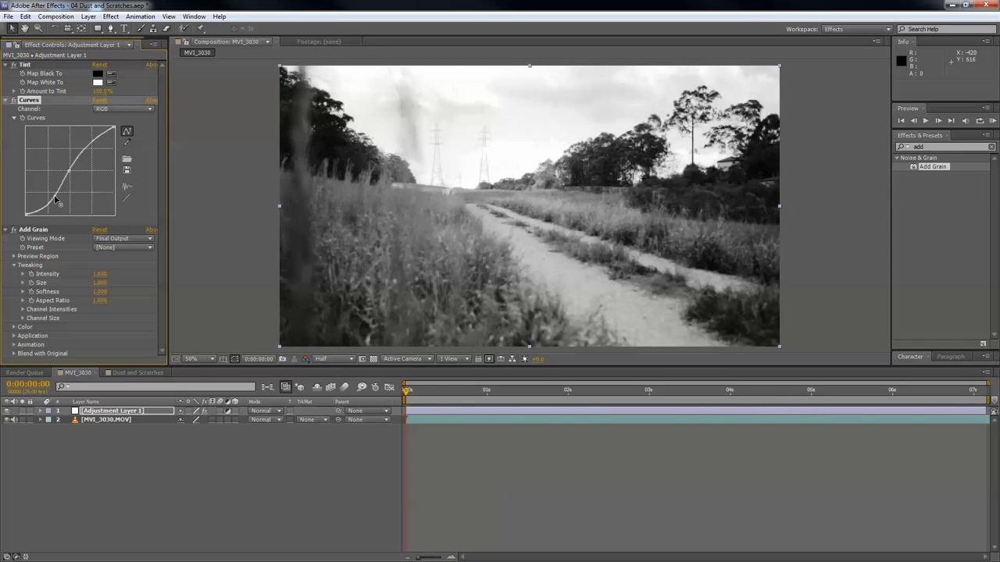
drag(89, 150, 86, 145)
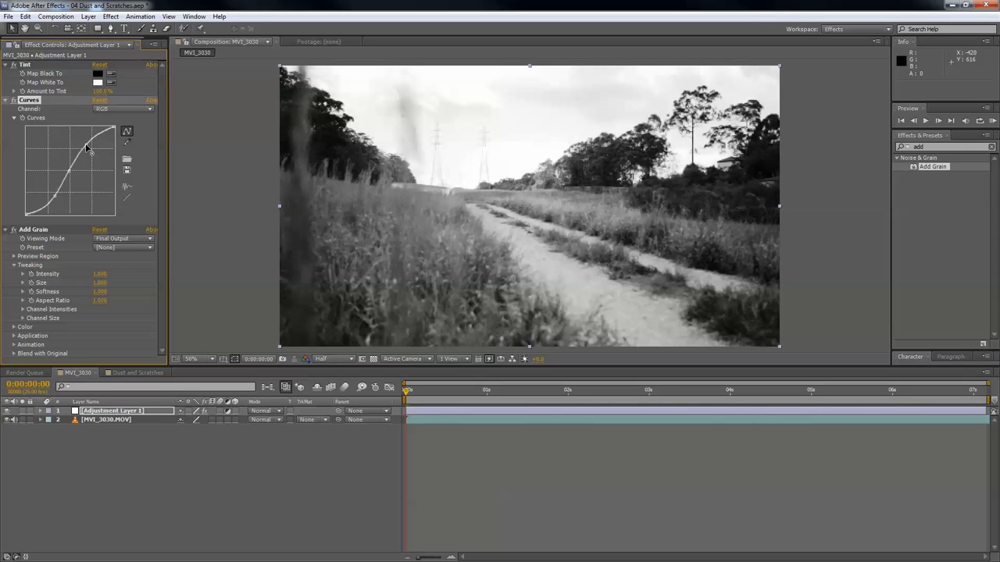
drag(86, 145, 88, 142)
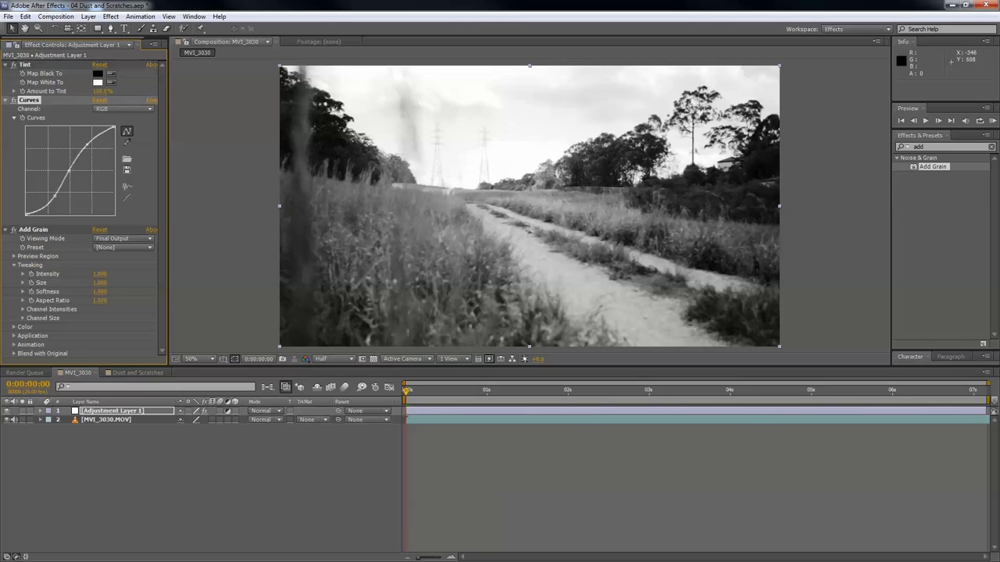
Step: Collapse the Tint, Curves and Add Grain effect settings
click(6, 66)
click(6, 73)
click(7, 82)
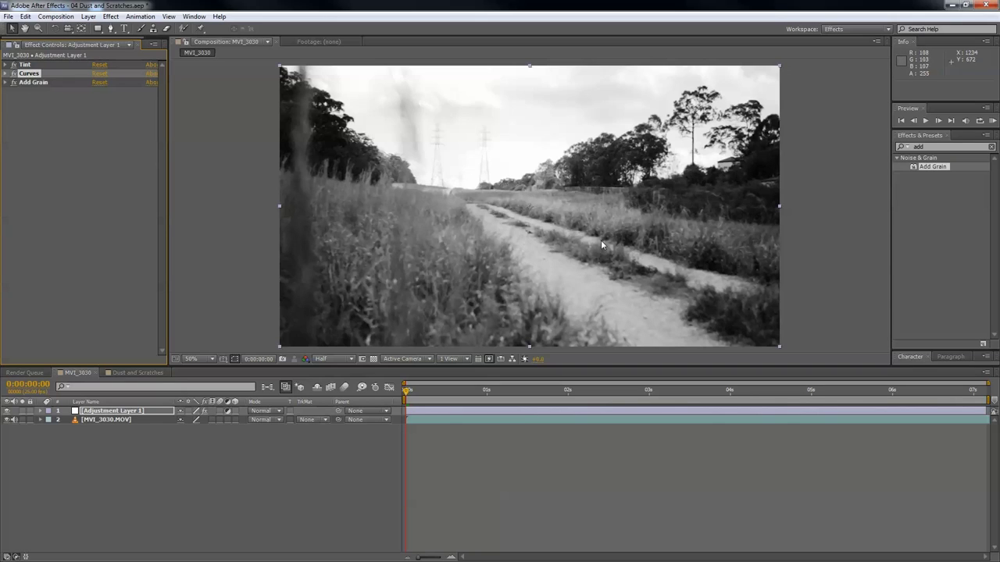
Step: Toggle Tint off to compare colour, then create a new solid named black spots
click(24, 65)
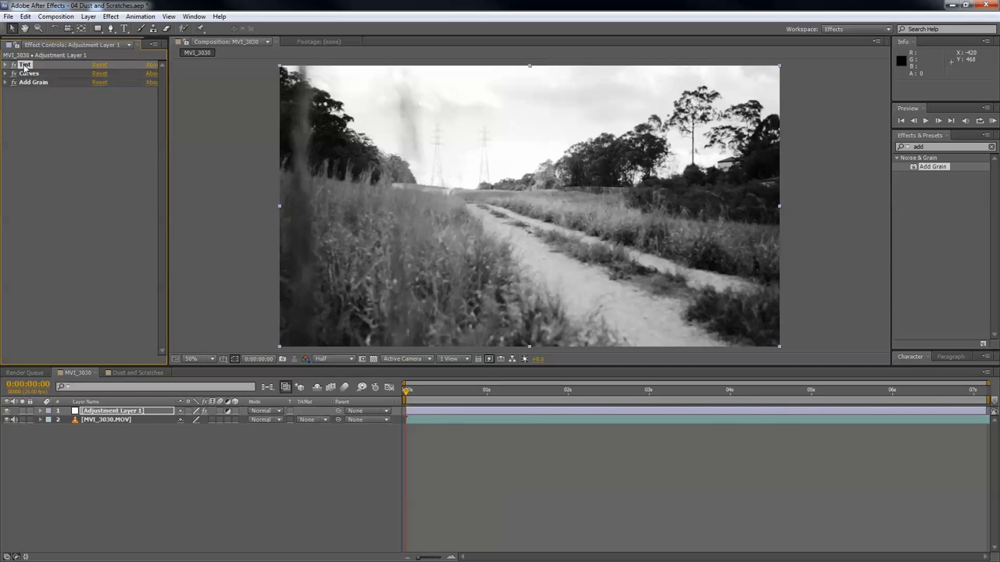
click(12, 67)
right_click(104, 463)
mouse_move(181, 368)
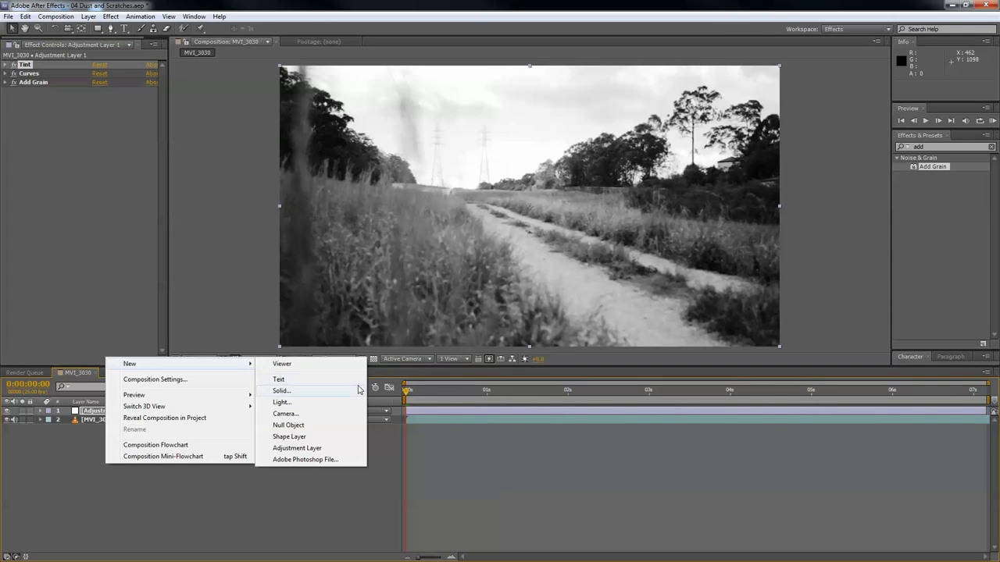
click(280, 391)
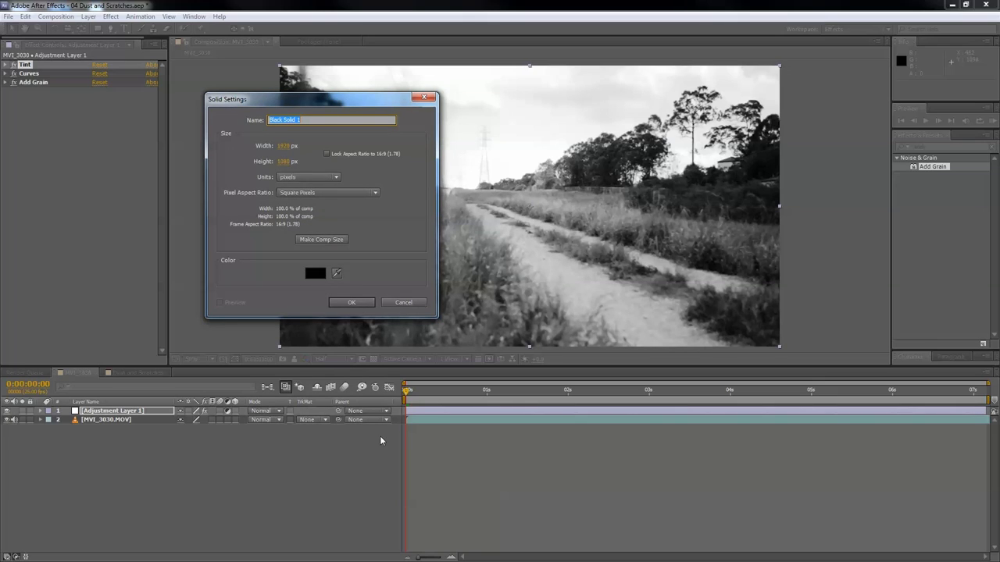
text(D)
Step: Confirm the black spots solid and apply Fractal Noise to it
click(352, 301)
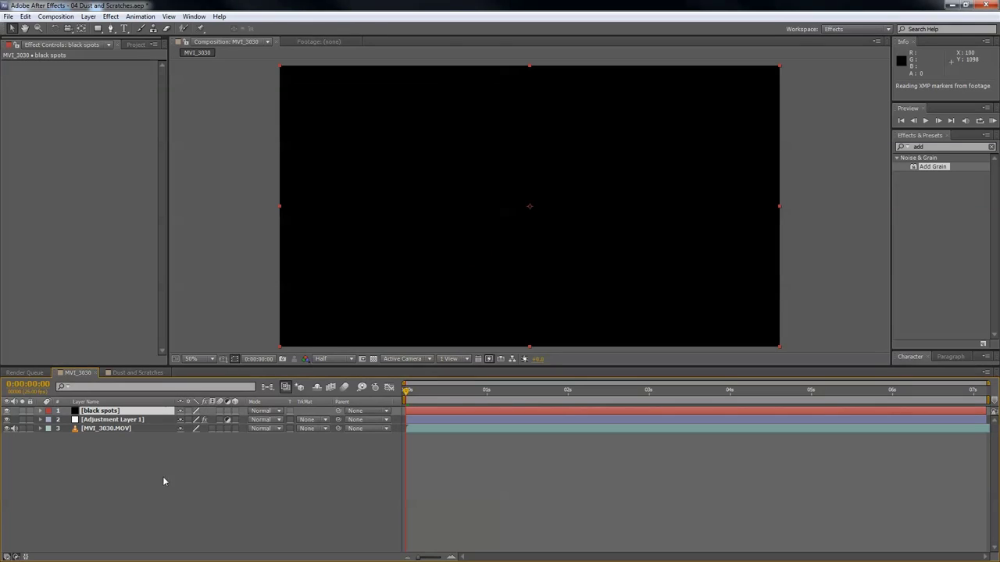
click(929, 147)
text(fra)
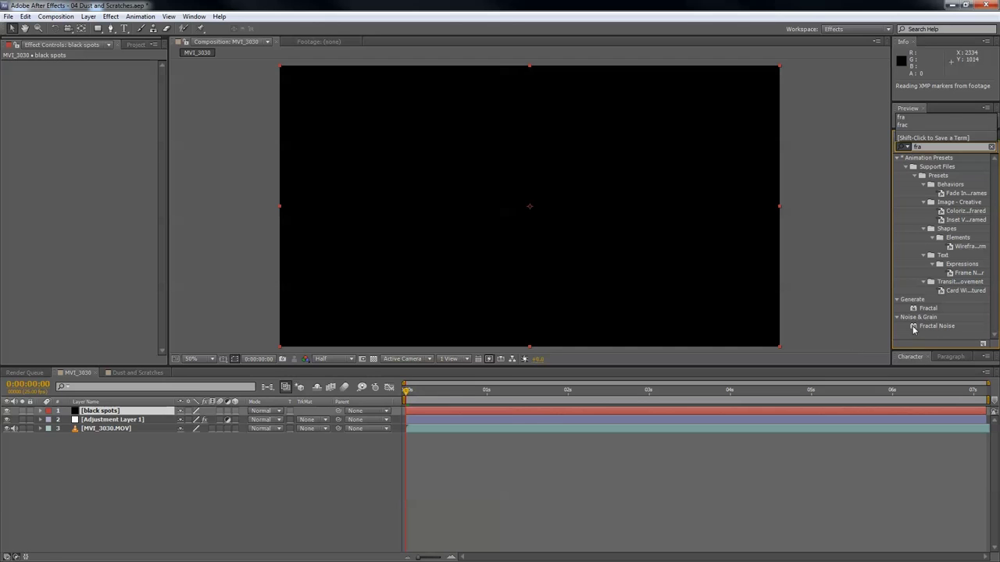
drag(930, 326, 107, 414)
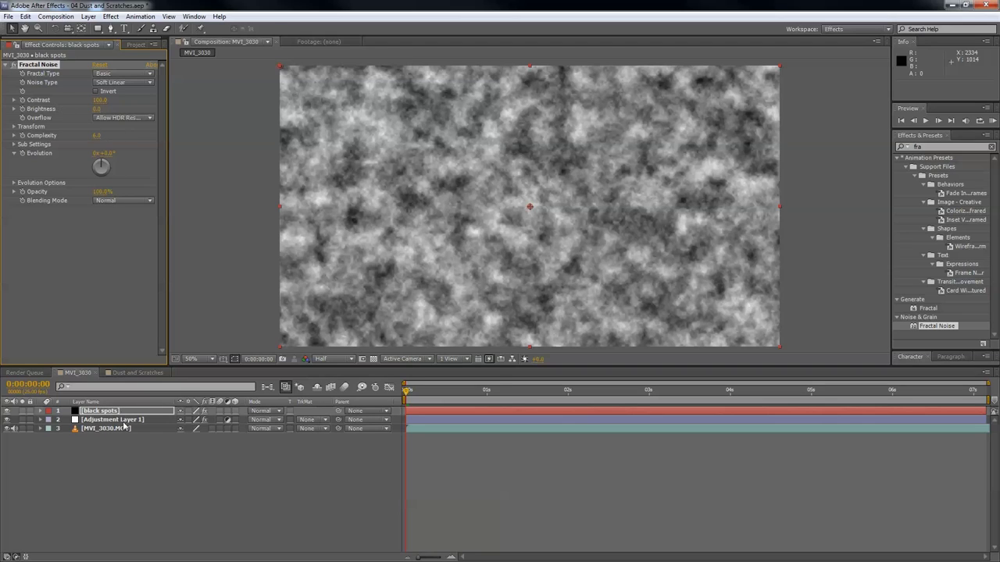
click(103, 412)
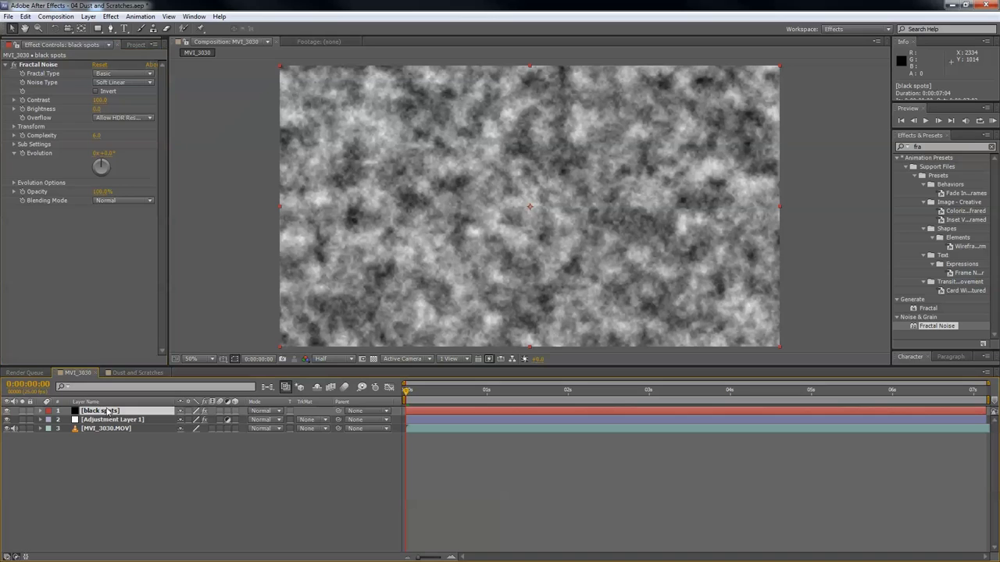
Step: Set Fractal Noise Contrast to 250 and Brightness to -140
click(100, 100)
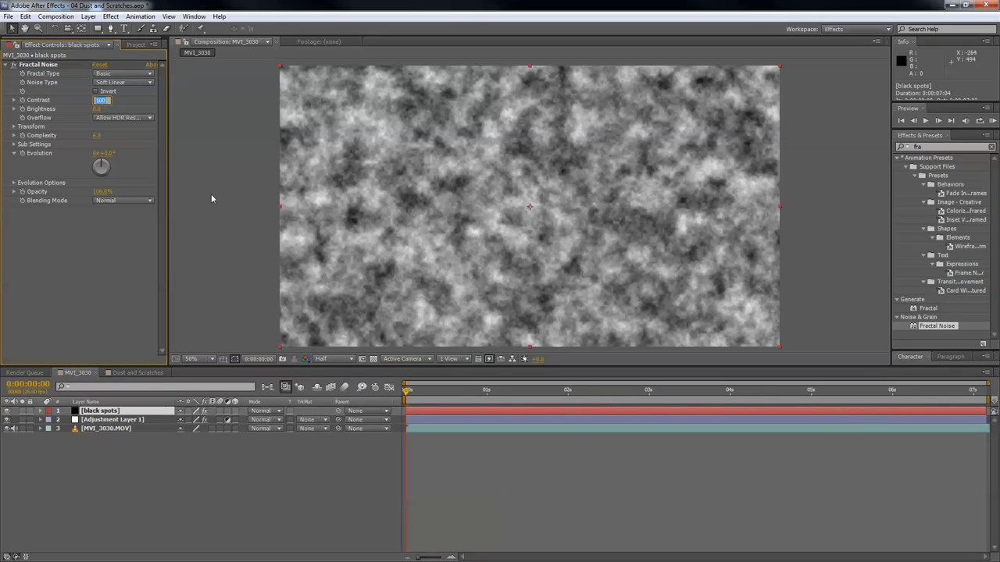
text(250)
key(Return)
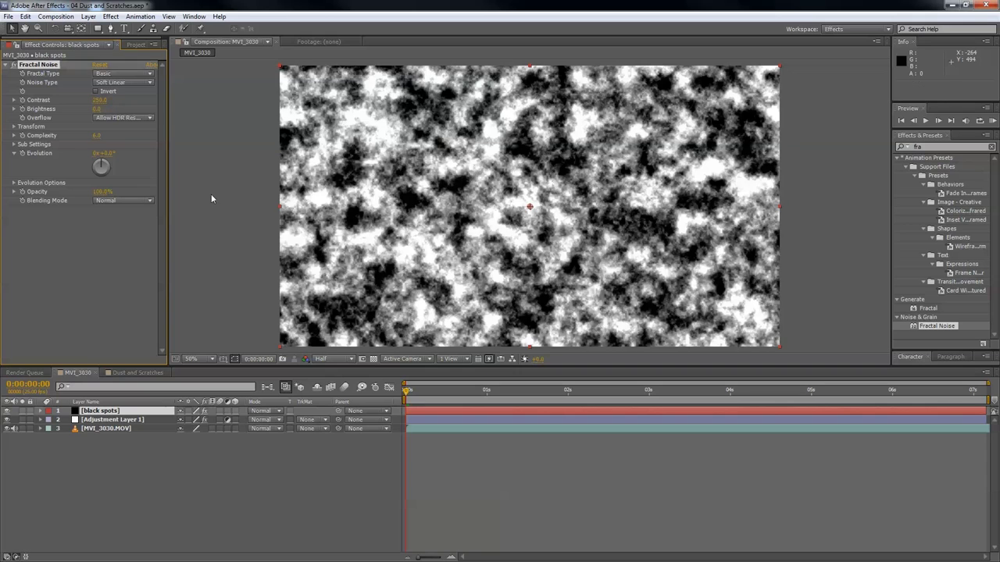
click(95, 108)
text(-140)
key(Return)
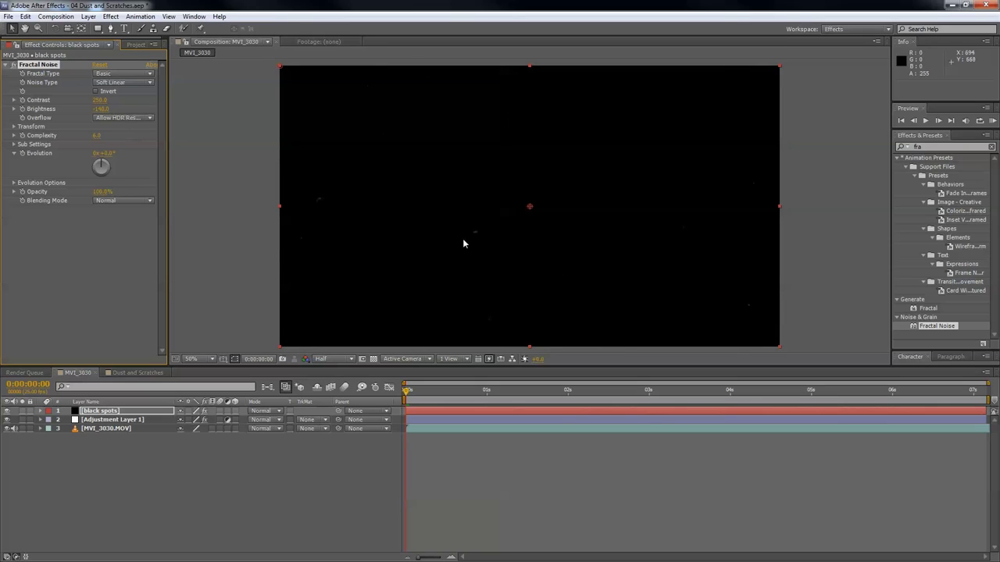
click(147, 490)
click(110, 412)
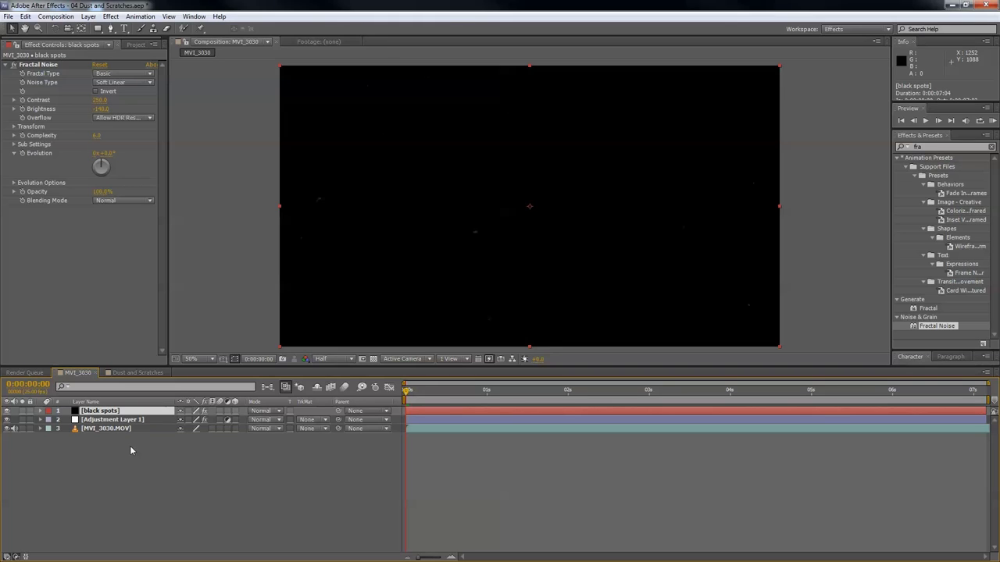
Step: Duplicate black spots twice and rename the first copy dust
key(ctrl+d)
key(ctrl+d)
right_click(116, 417)
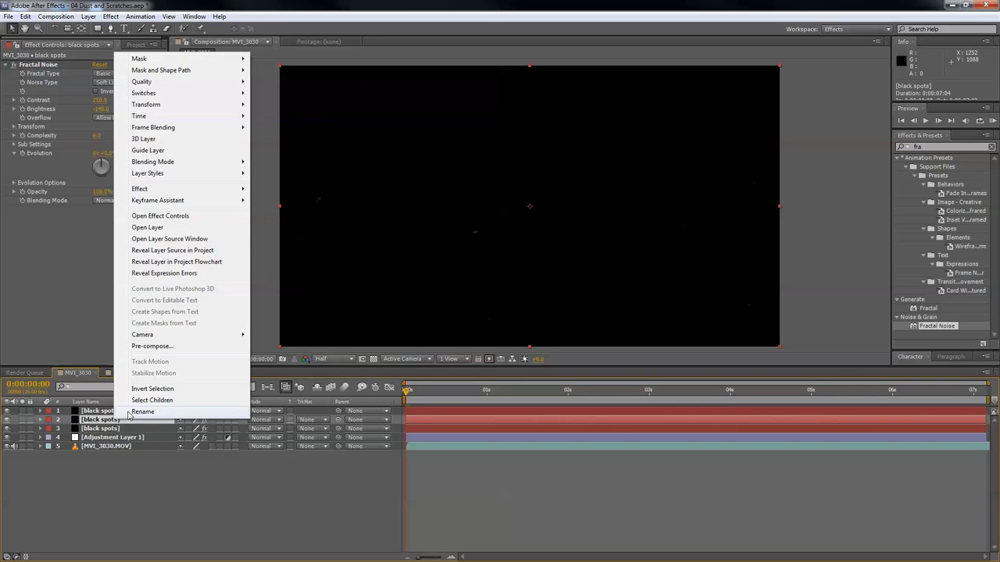
click(129, 414)
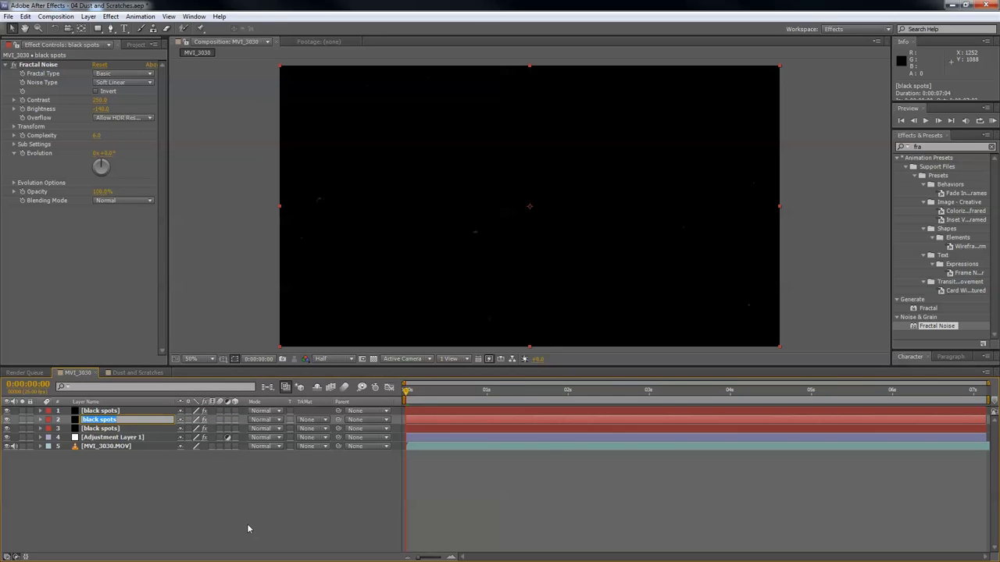
text(dust)
click(235, 538)
Step: Rename the remaining copy of the noise layer to scratches
click(101, 431)
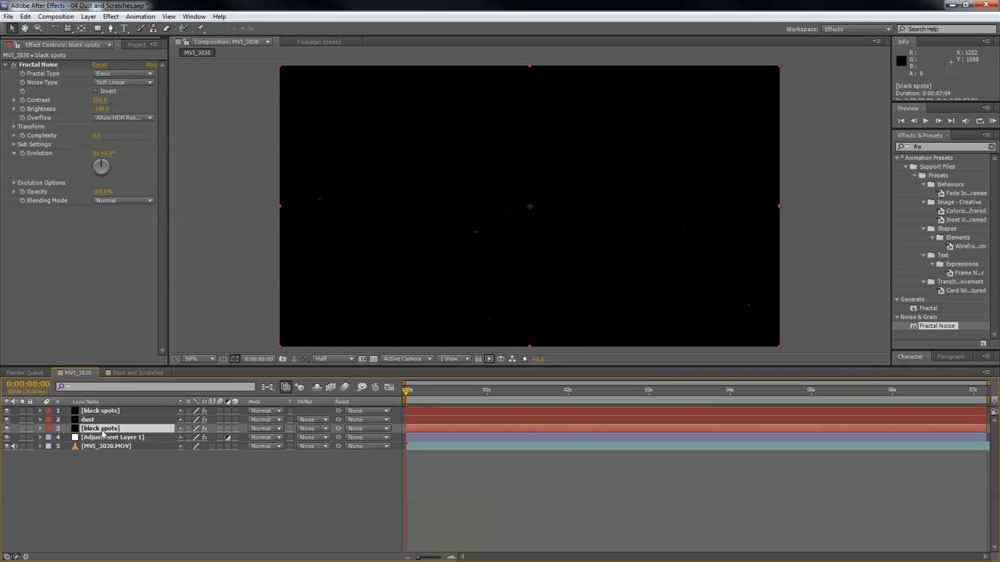
right_click(102, 431)
click(123, 425)
text(scratches)
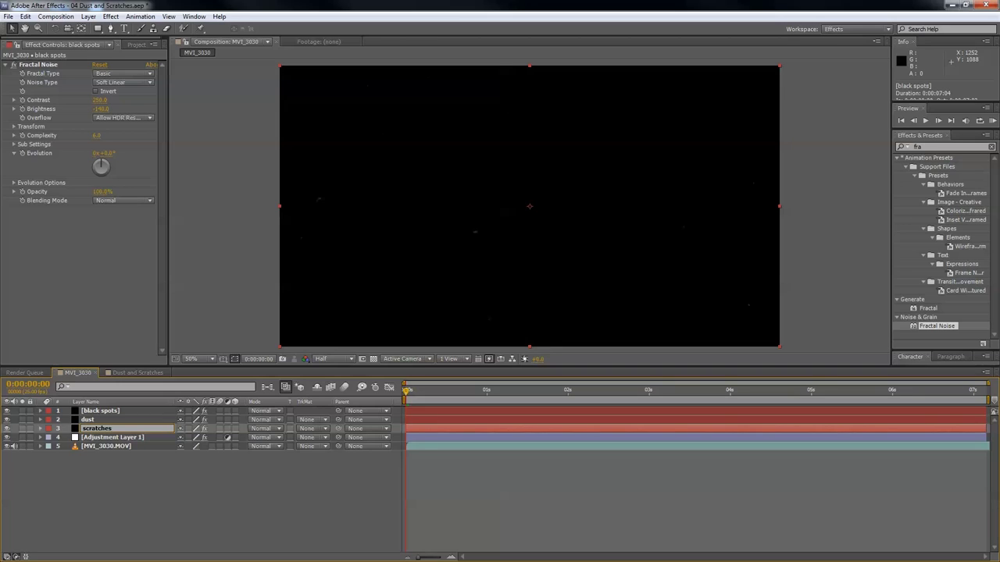
key(ctrl+Up)
key(ctrl+Up)
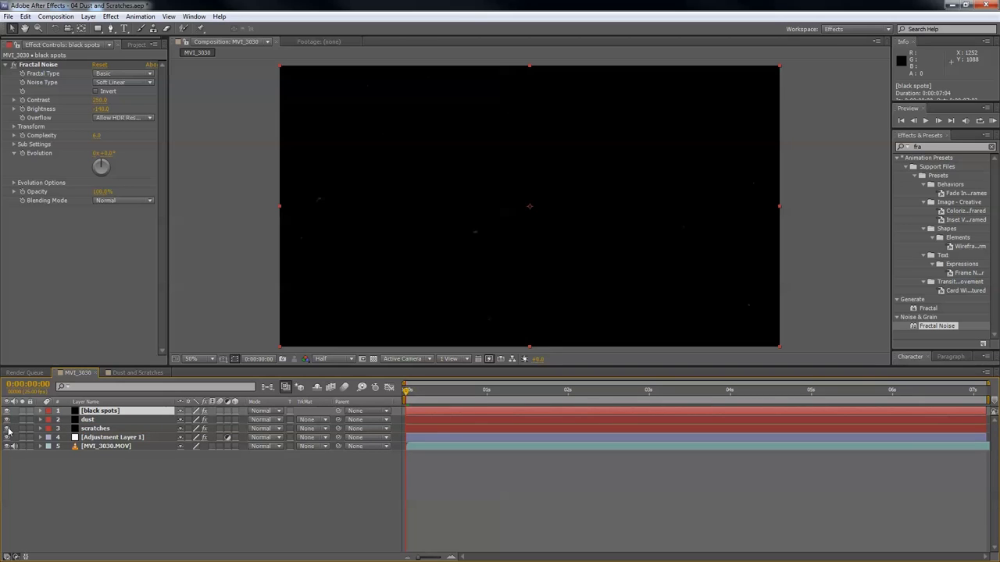
Step: Hide dust and scratches, set black spots to Multiply mode, and apply Invert to it
drag(9, 430, 10, 420)
click(261, 410)
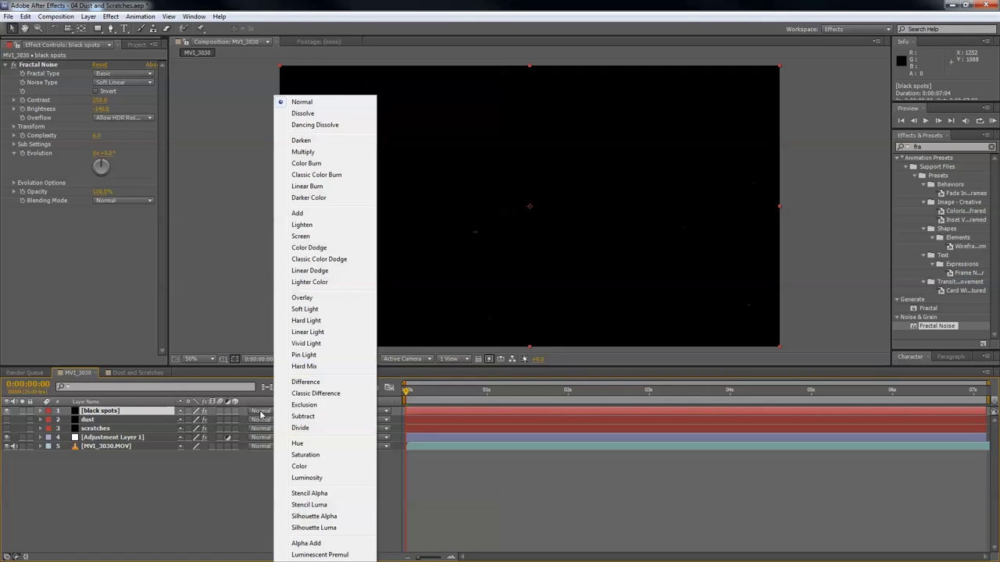
click(362, 152)
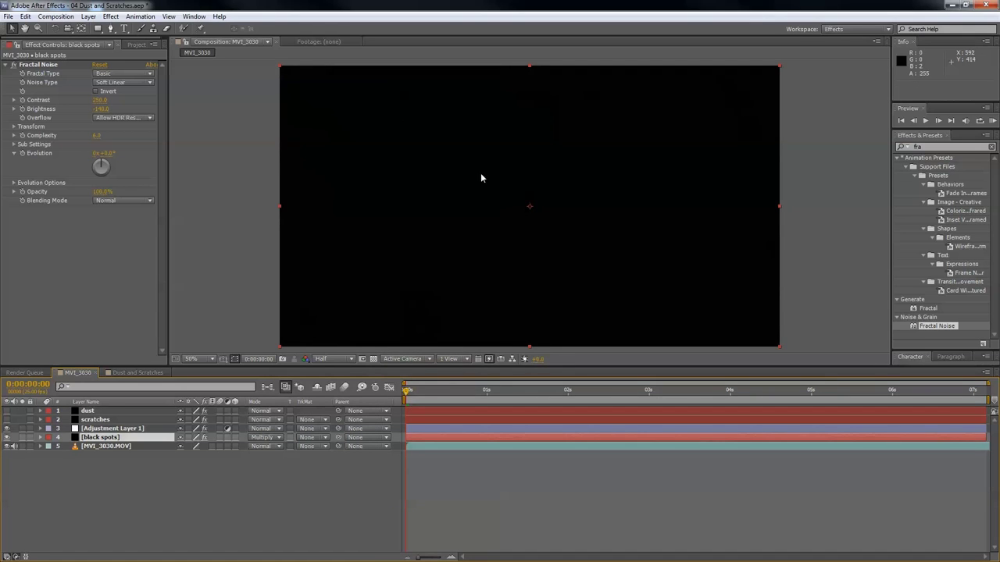
key(ctrl+5)
text(inver)
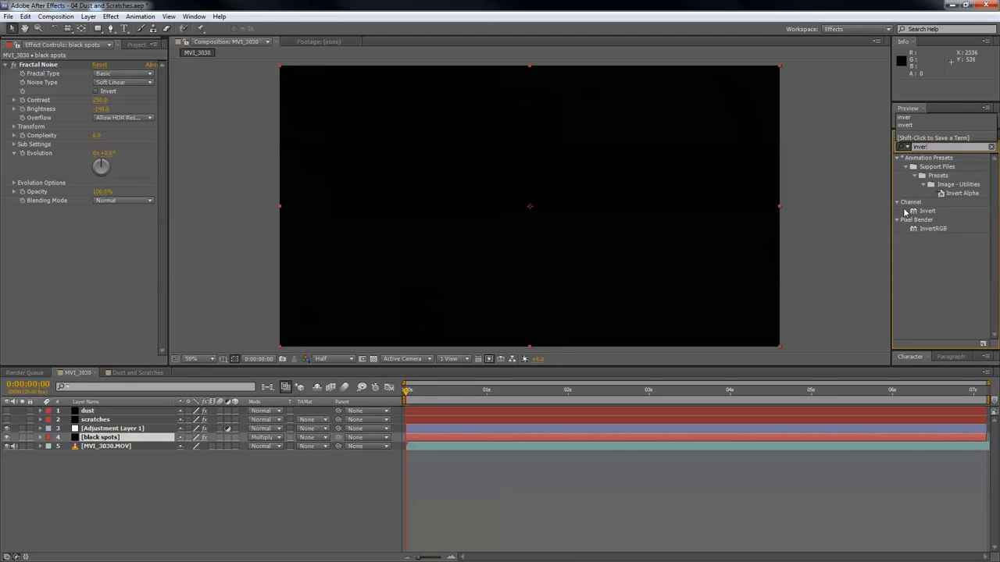
drag(926, 211, 113, 442)
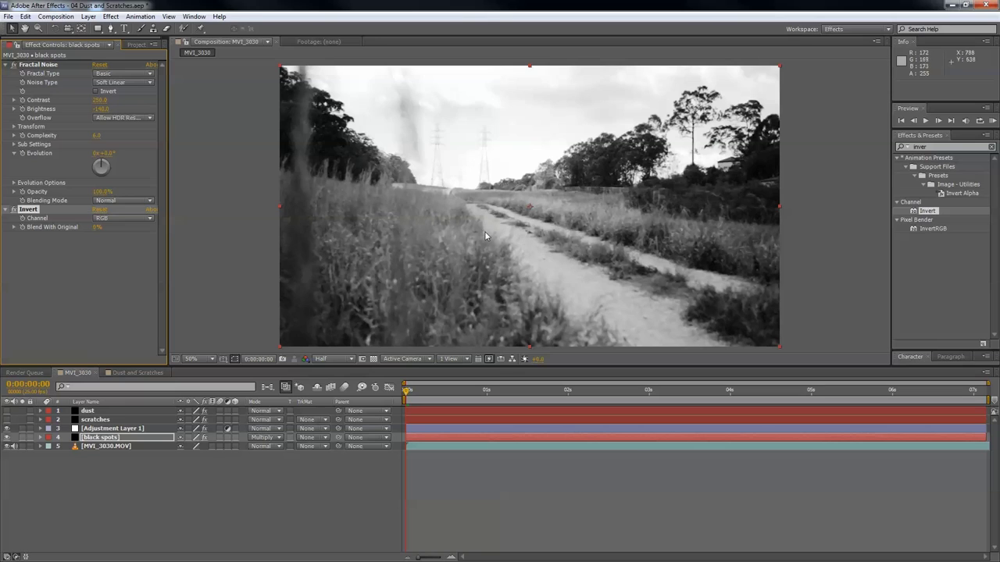
Step: Set the Fractal Noise Transform Scale to 600 and preview the result
click(13, 126)
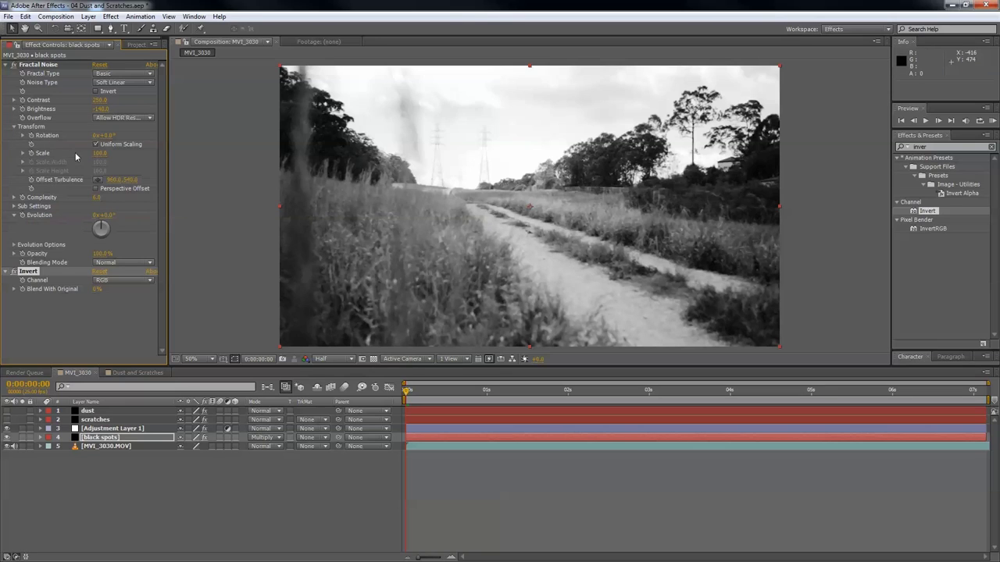
click(100, 153)
text(600)
key(Return)
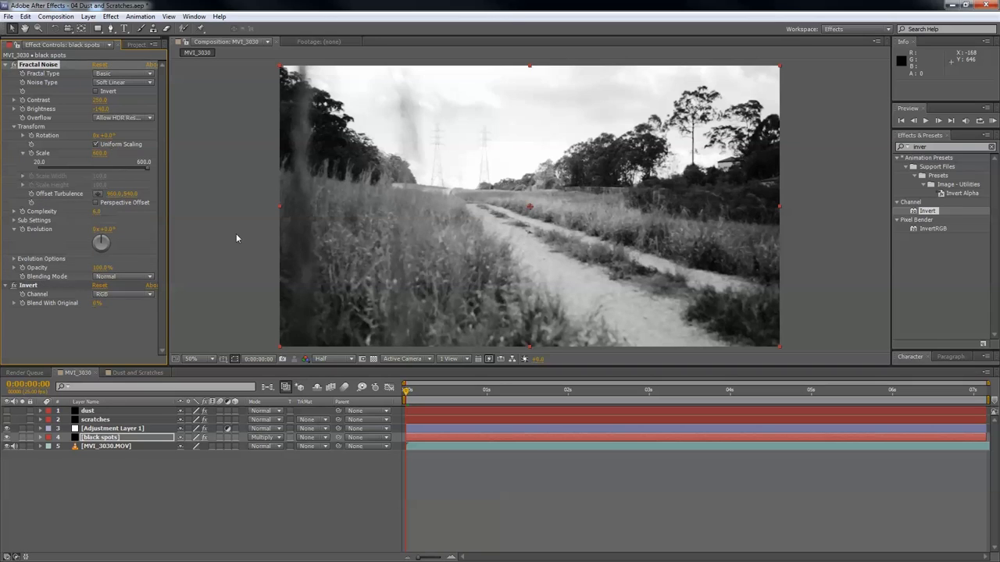
key(space)
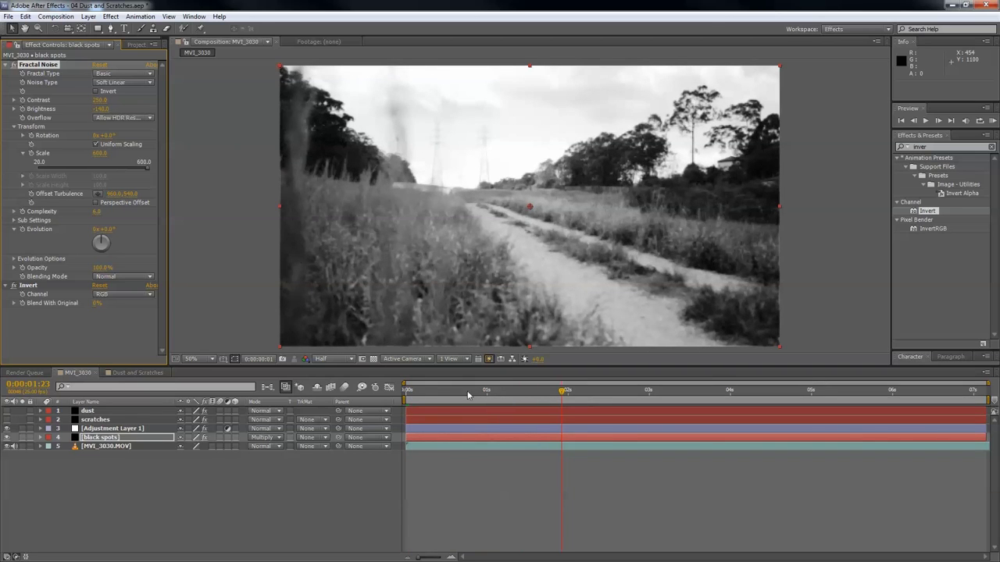
drag(437, 393, 400, 395)
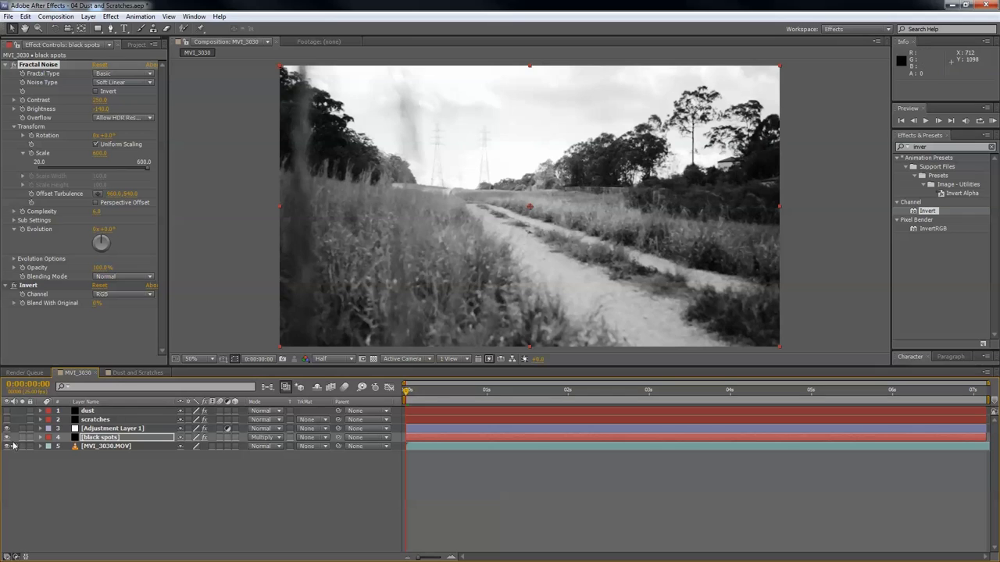
Step: Expand the black spots layer's Fractal Noise properties in the timeline
click(40, 437)
click(50, 446)
scroll(105, 453, down, 2)
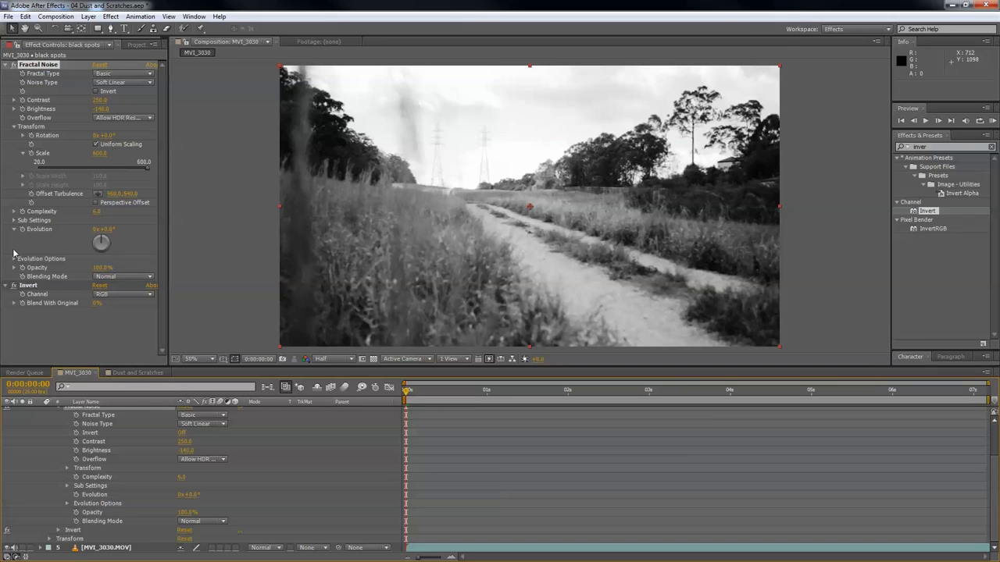
Step: Expand Evolution Options and adjust the Fractal Noise Random Seed toward 650
click(67, 503)
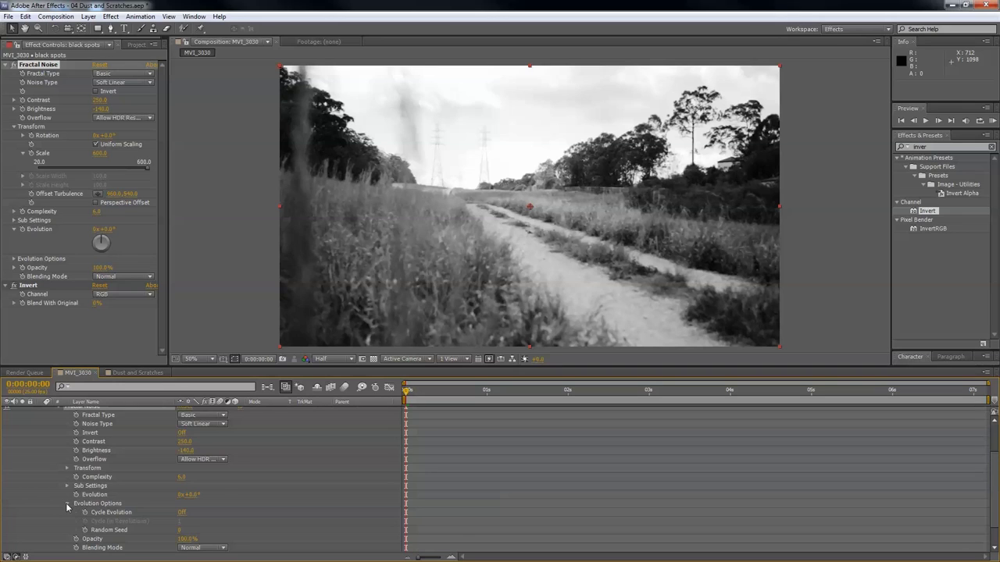
click(13, 258)
scroll(232, 507, down, 1)
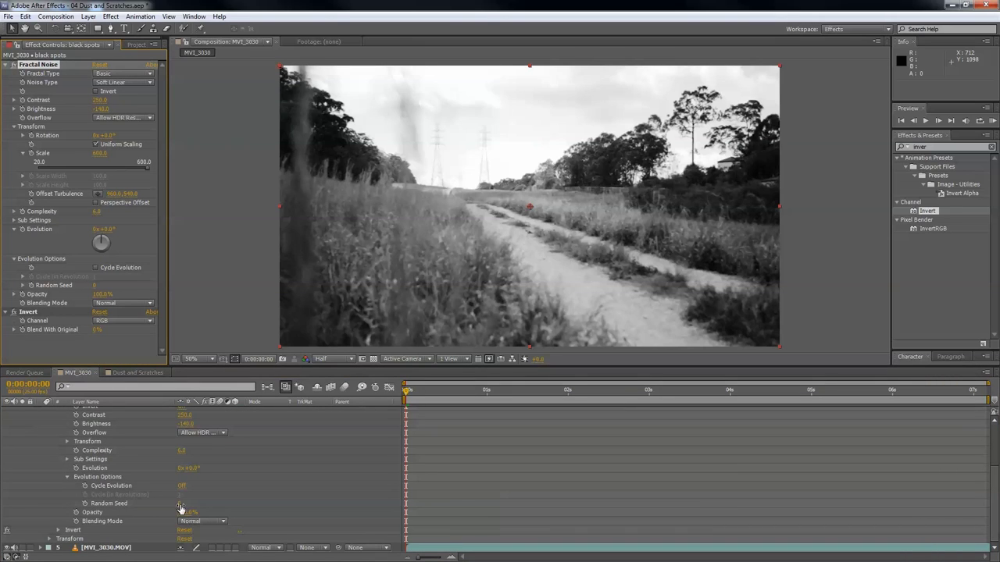
drag(180, 504, 220, 508)
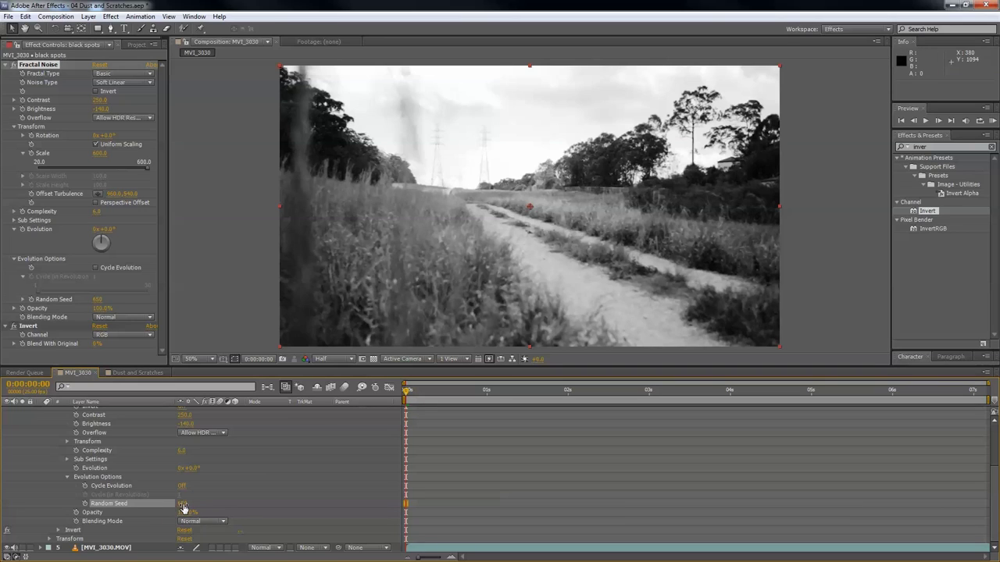
click(183, 504)
Step: Set the black spots Random Seed to 0 and give it the expression time*30
click(215, 503)
click(188, 503)
text(0)
key(Return)
alt+click(86, 505)
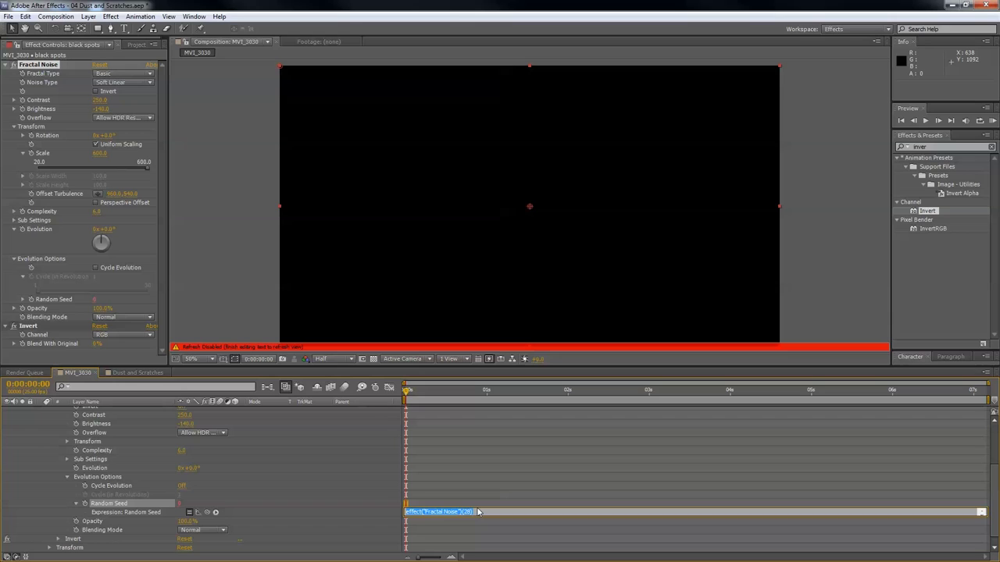
text(time*30)
click(436, 486)
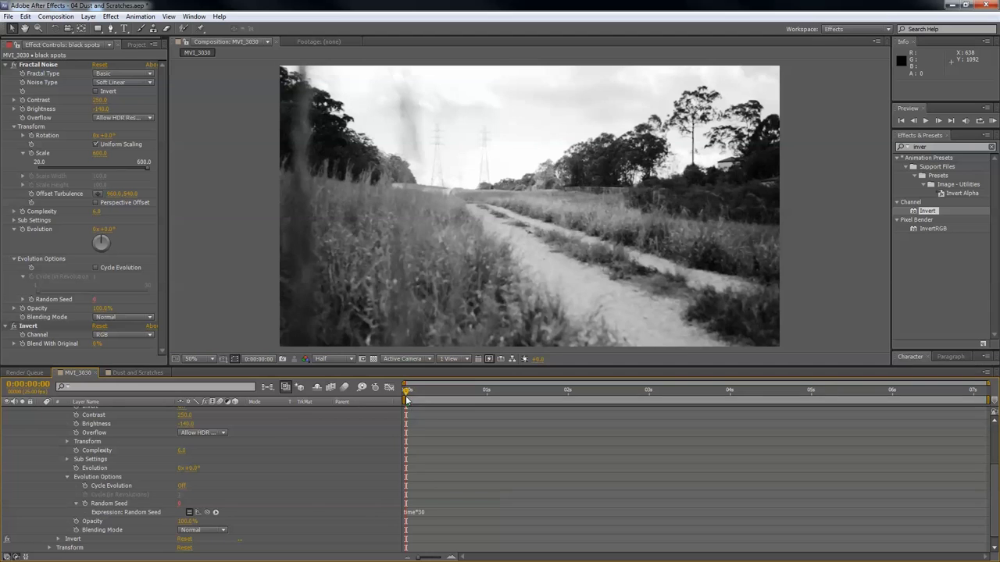
Step: Step a couple of frames forward and preview the changing black spots
drag(406, 400, 412, 400)
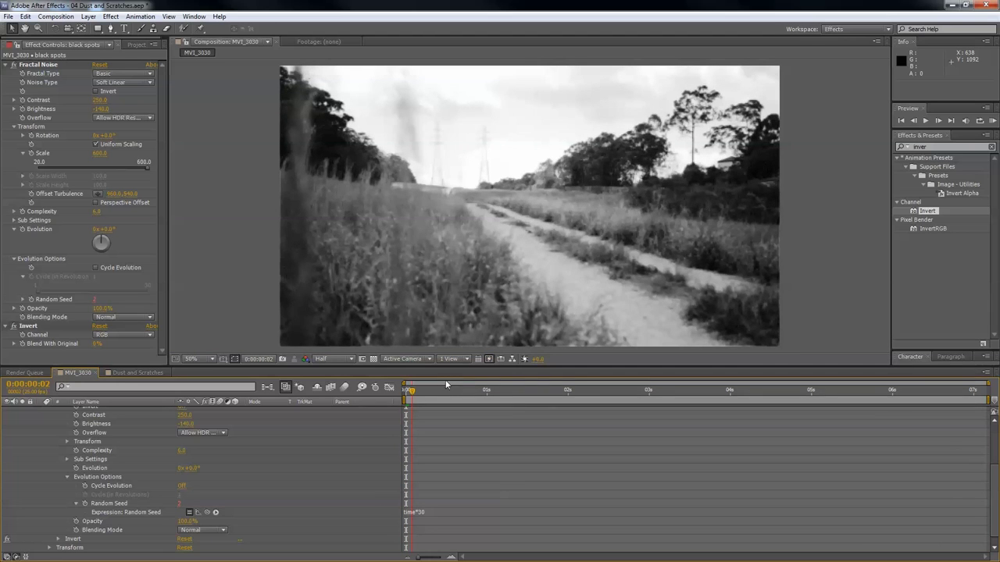
click(991, 120)
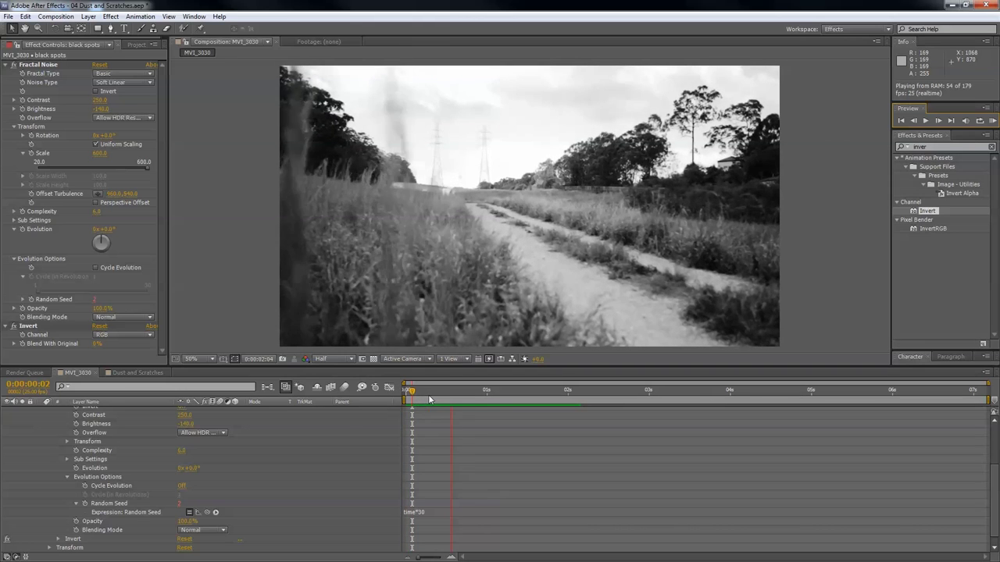
key(Escape)
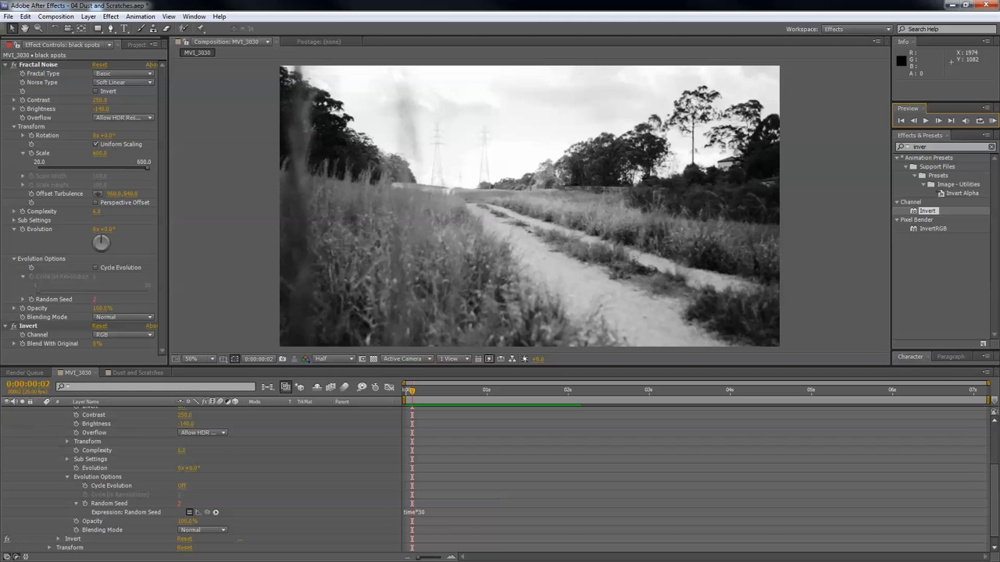
Step: Collapse black spots, unhide the dust layer and set its blend mode to Add
scroll(141, 431, up, 3)
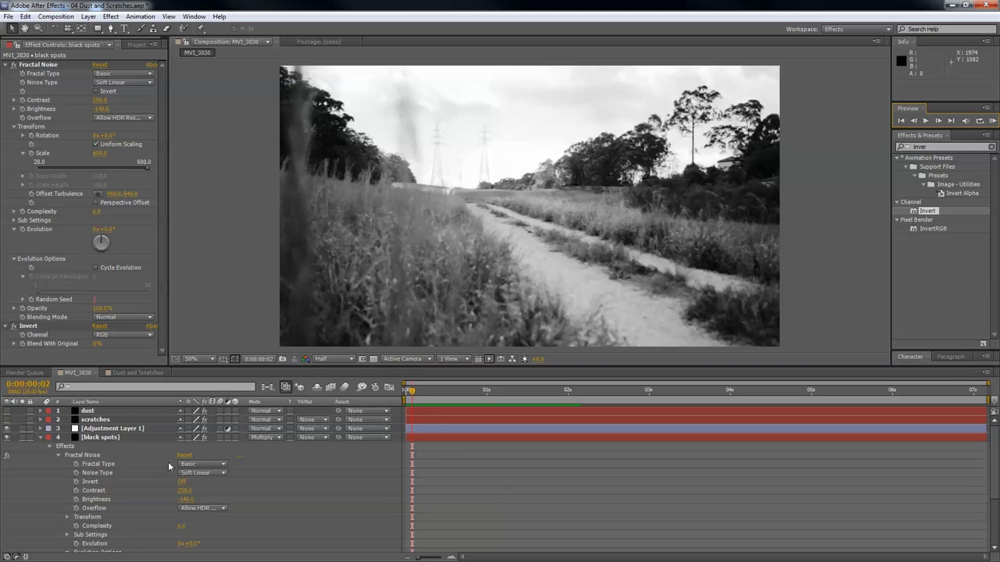
click(43, 438)
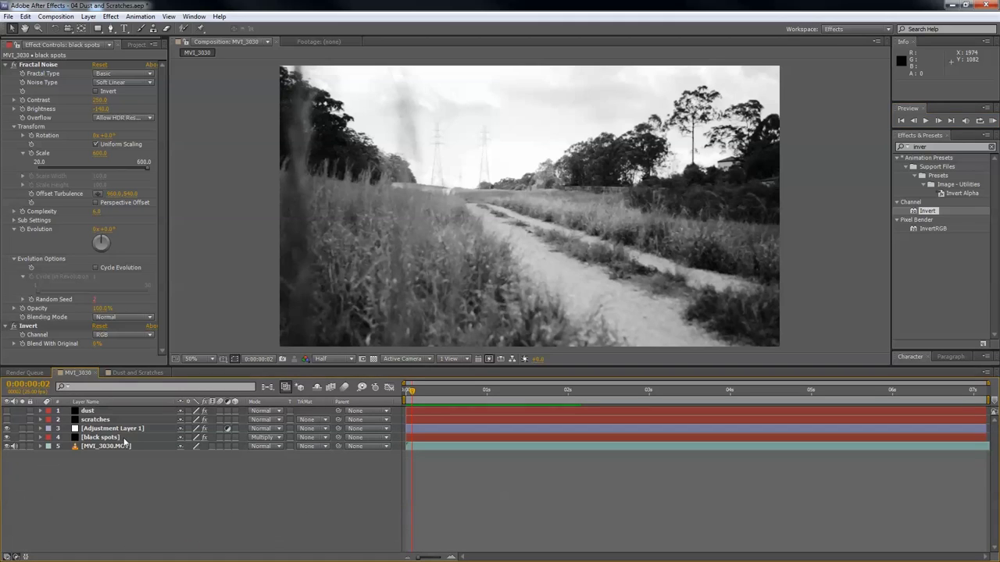
click(91, 411)
alt+click(8, 411)
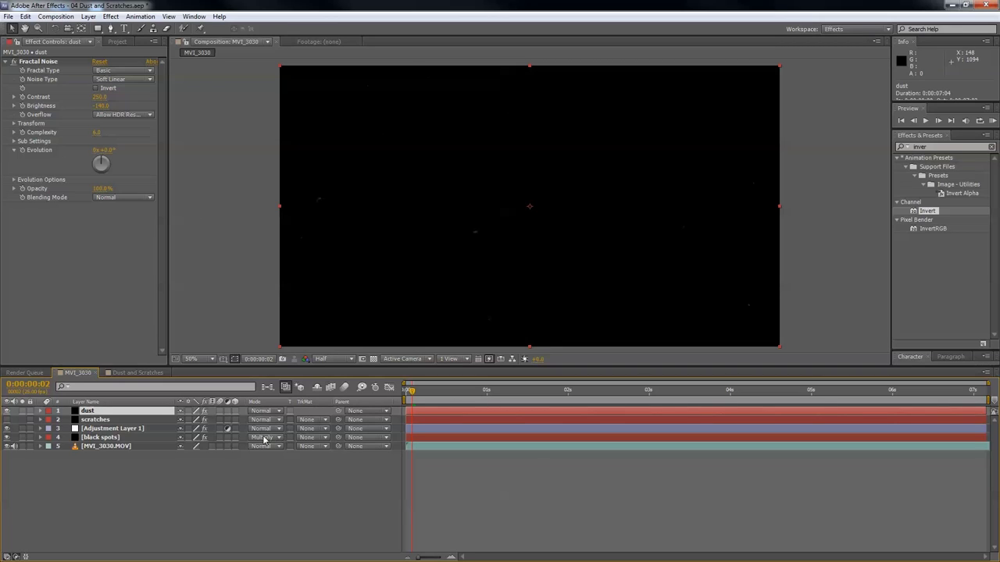
click(262, 413)
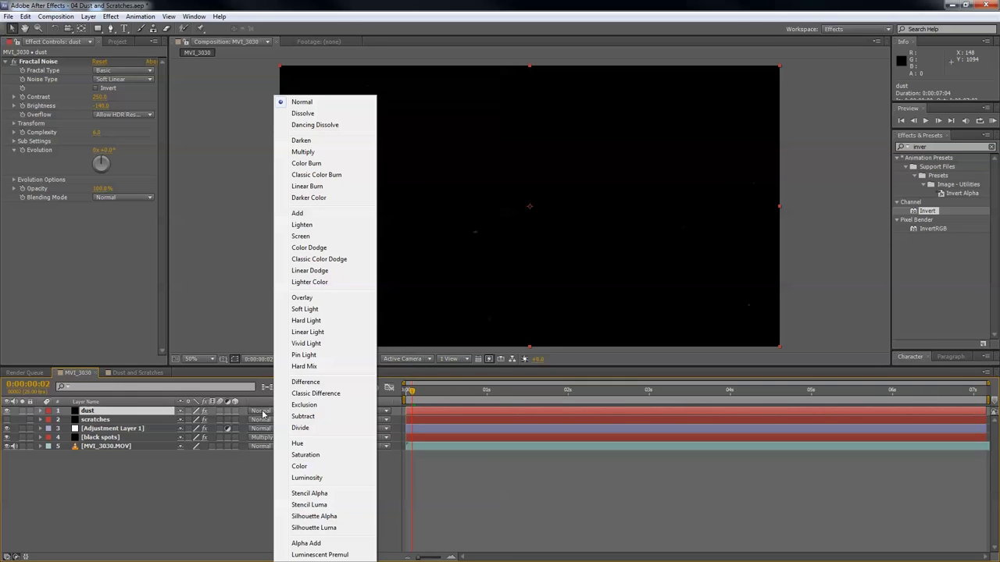
click(335, 213)
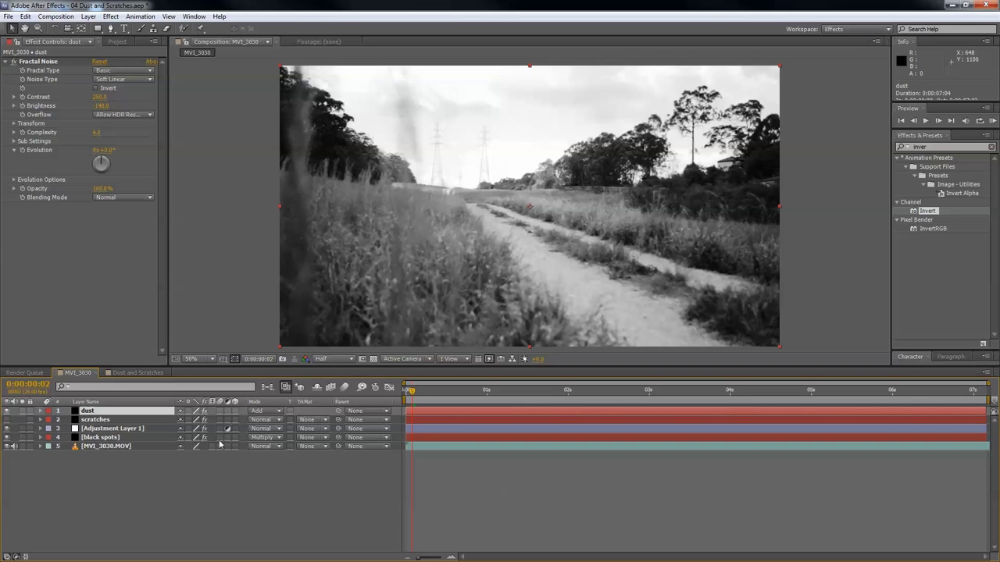
Step: Drive the dust noise's Random Seed with a time*30 expression
click(13, 180)
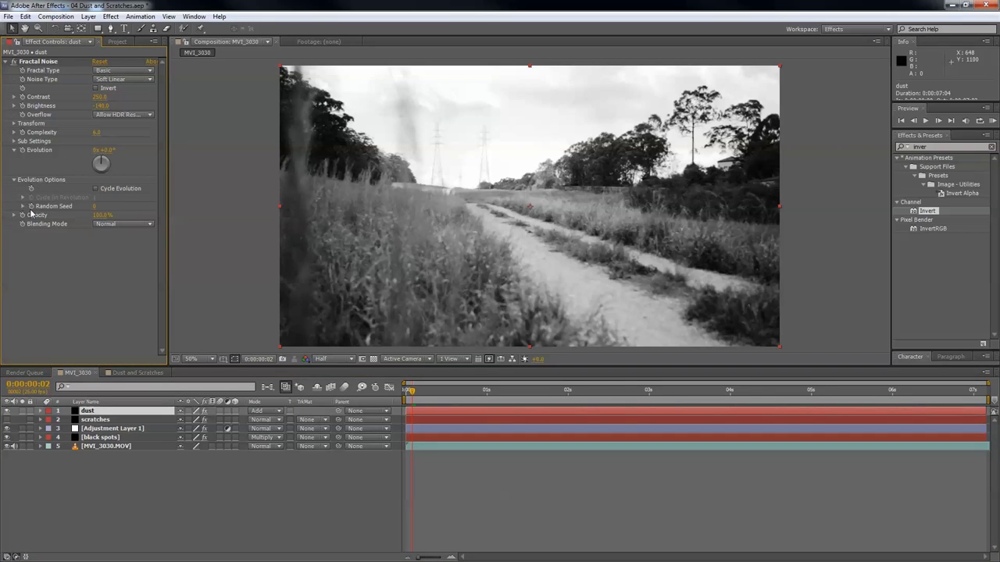
alt+click(31, 206)
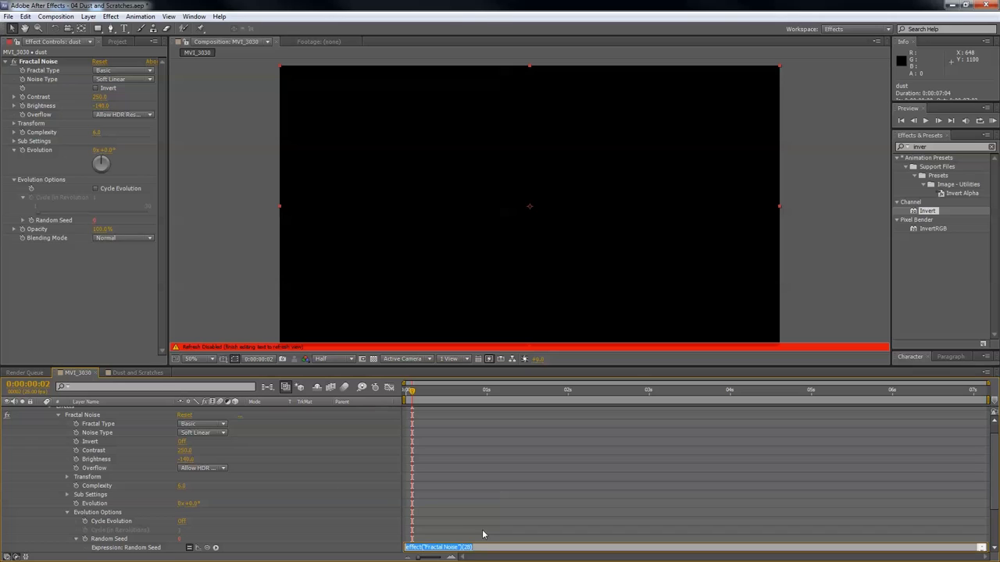
text(time*30)
click(89, 287)
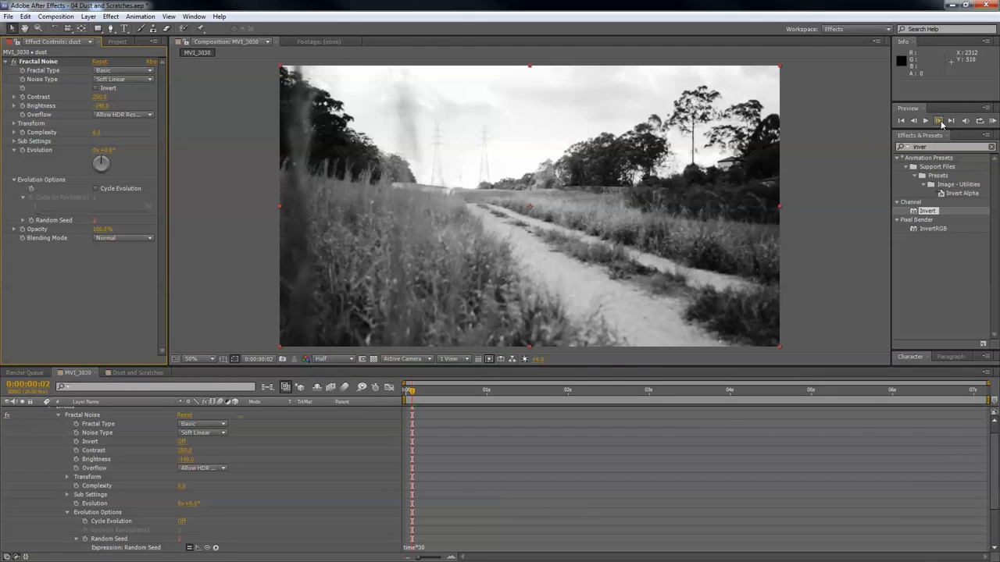
Step: Preview the flickering dust noise, then stop playback and collapse the Transform settings
click(992, 122)
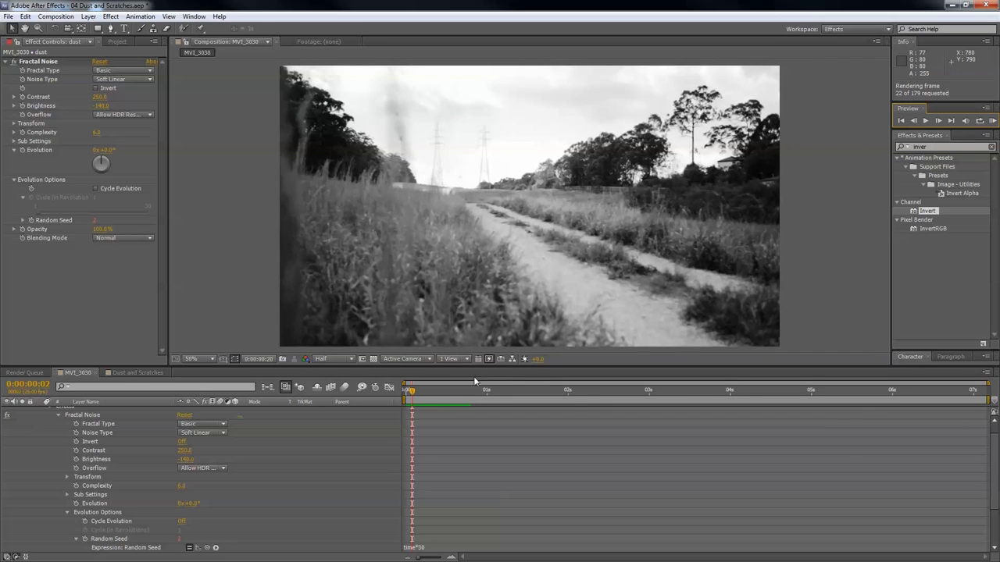
click(413, 395)
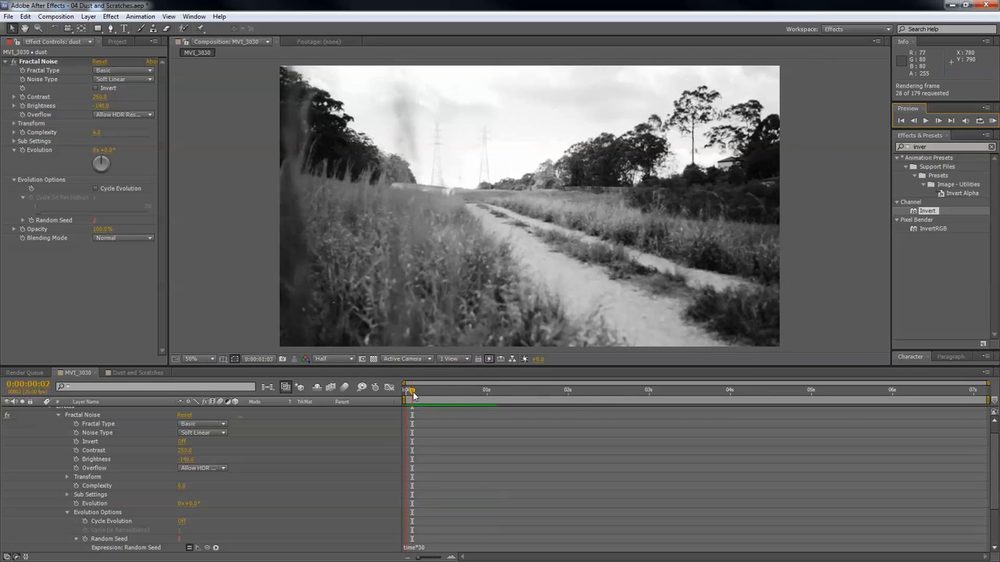
click(15, 127)
click(14, 125)
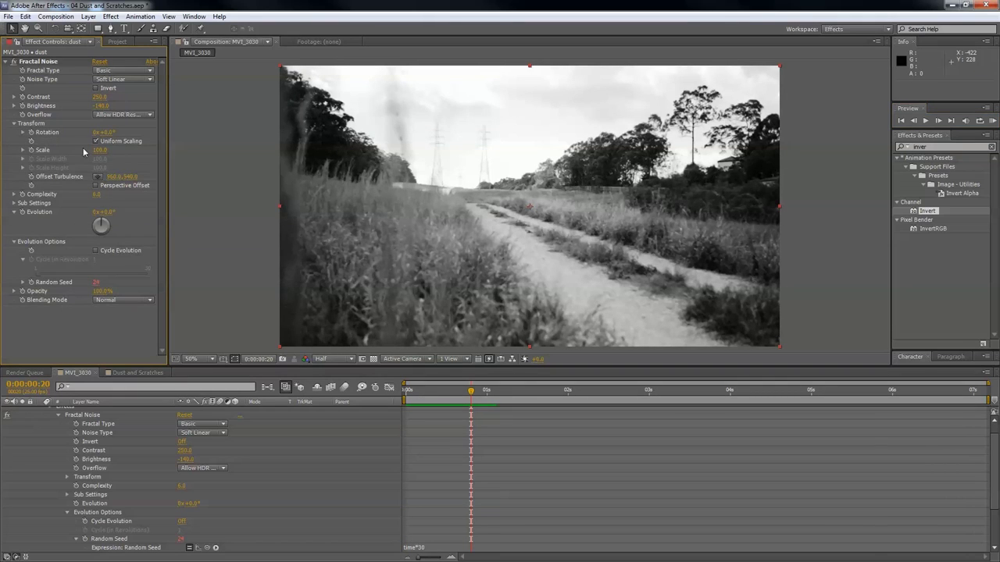
click(14, 125)
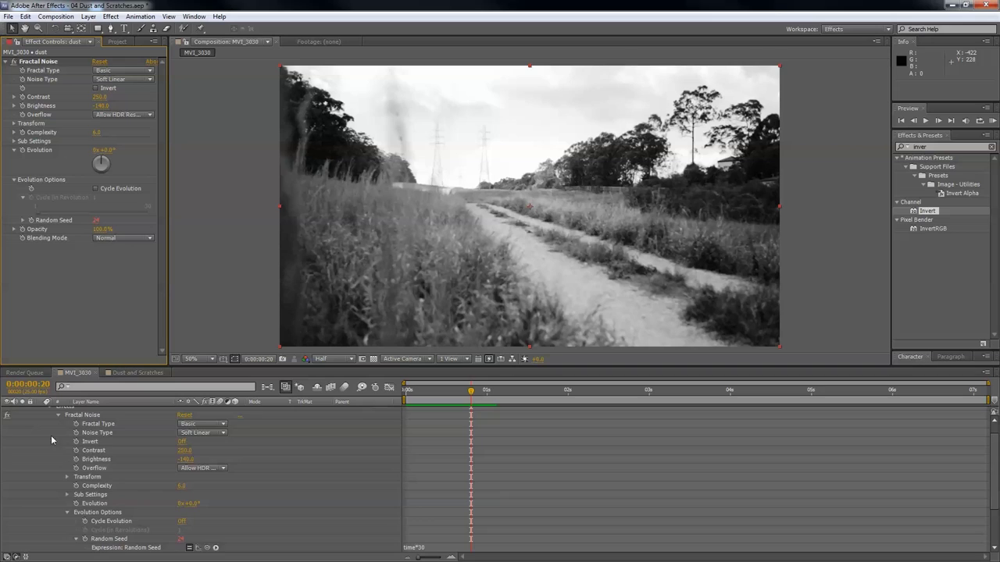
scroll(57, 436, up, 2)
Step: Set the scratches noise Brightness to -110 and solo the scratches layer
click(42, 412)
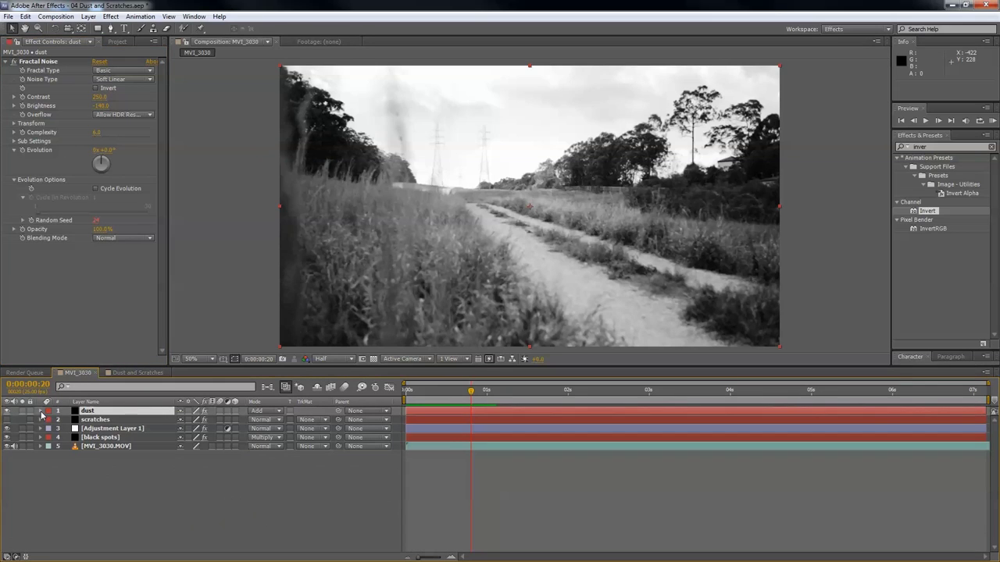
click(106, 422)
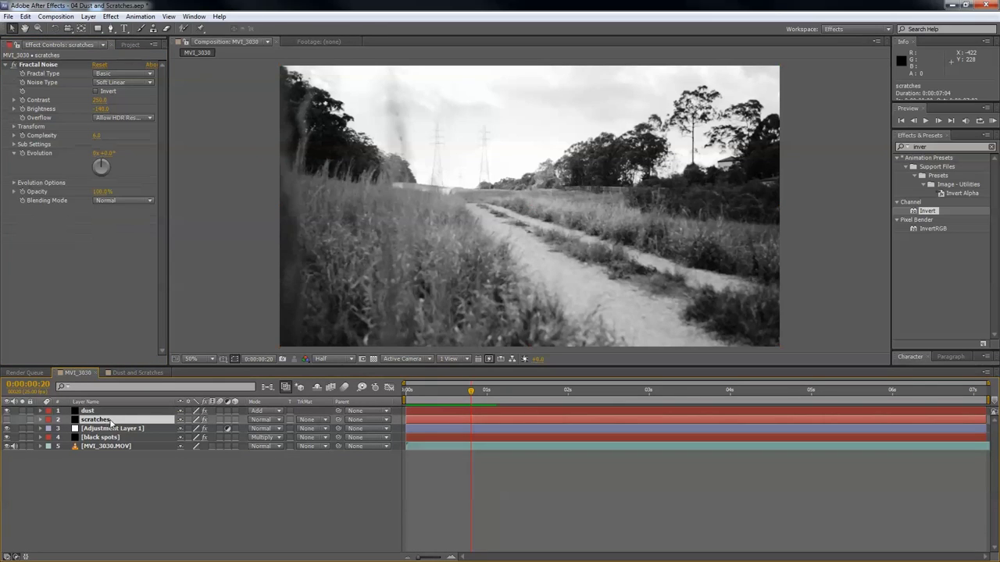
click(102, 110)
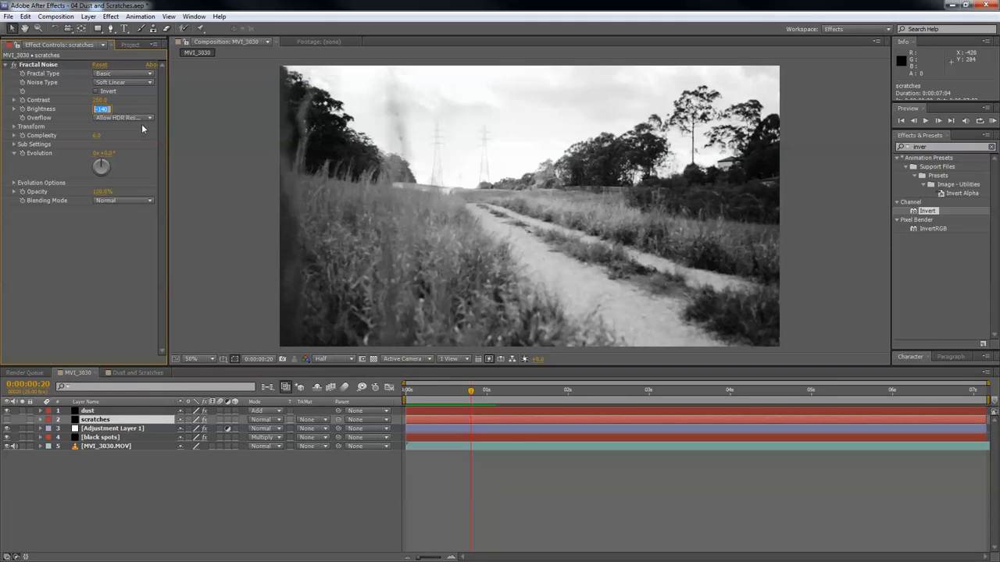
text(-15)
key(Return)
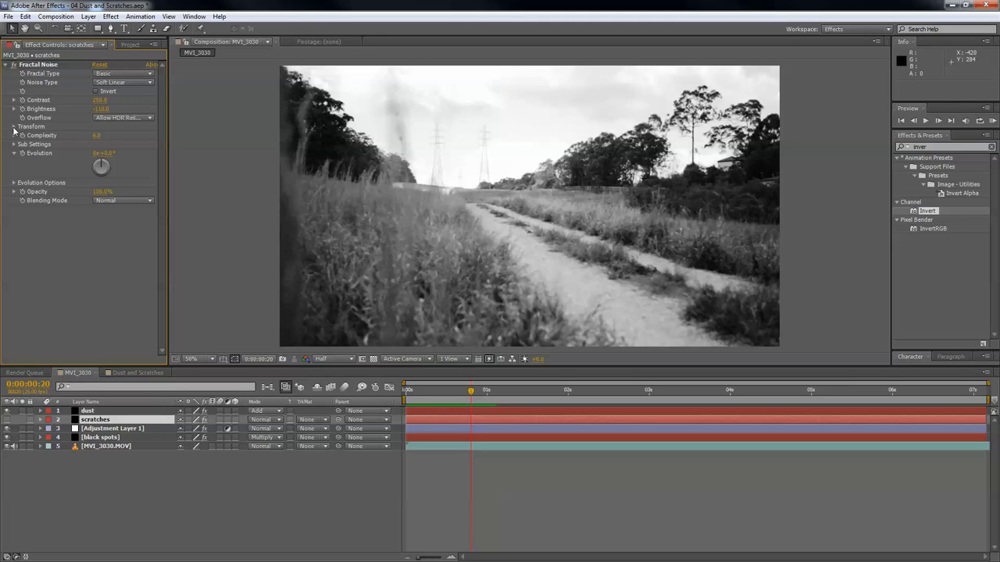
alt+click(7, 419)
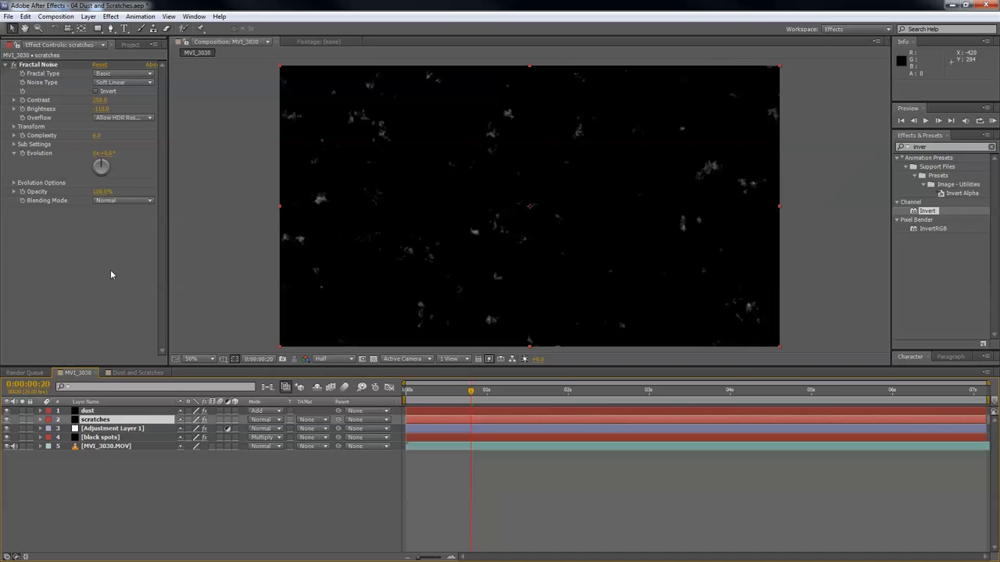
Step: Turn off Uniform Scaling and set noise Scale Width 1 and Scale Height 10000
click(14, 126)
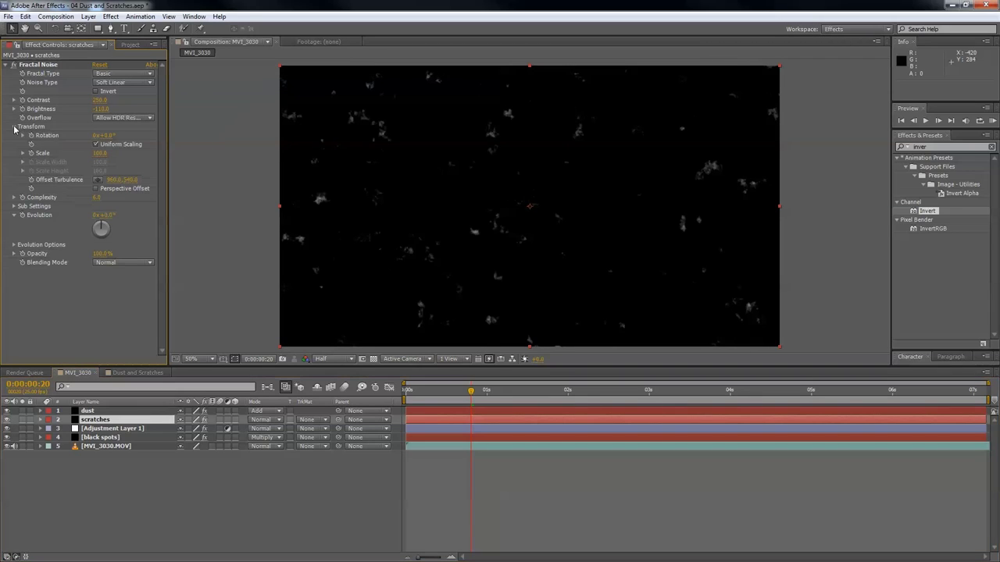
click(96, 145)
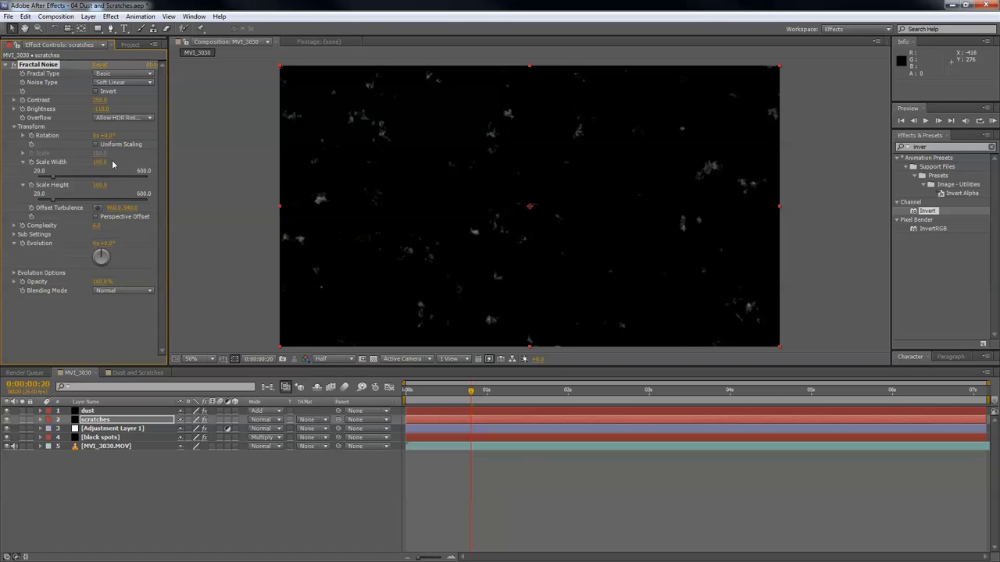
click(101, 164)
text(1)
key(Return)
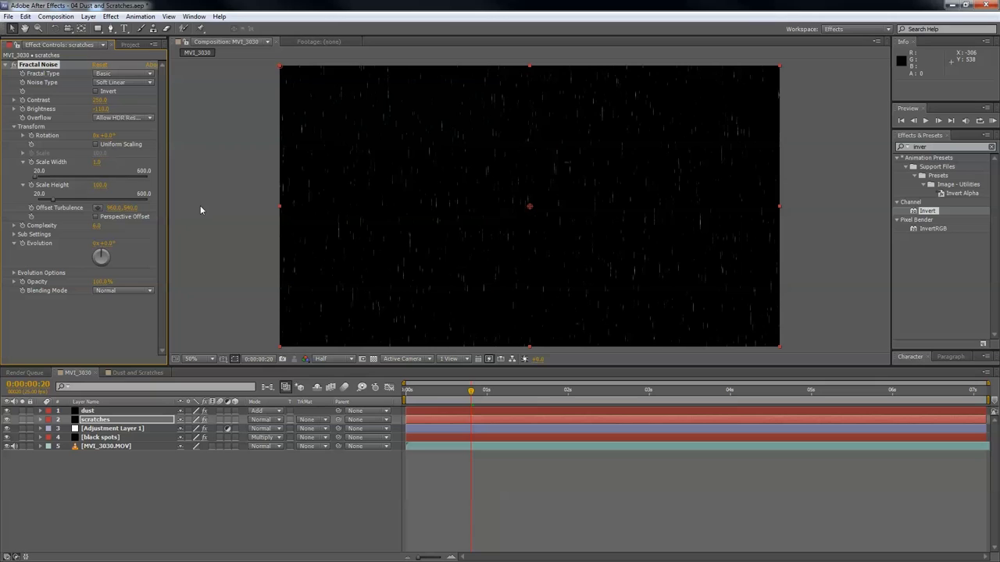
click(100, 185)
text(500)
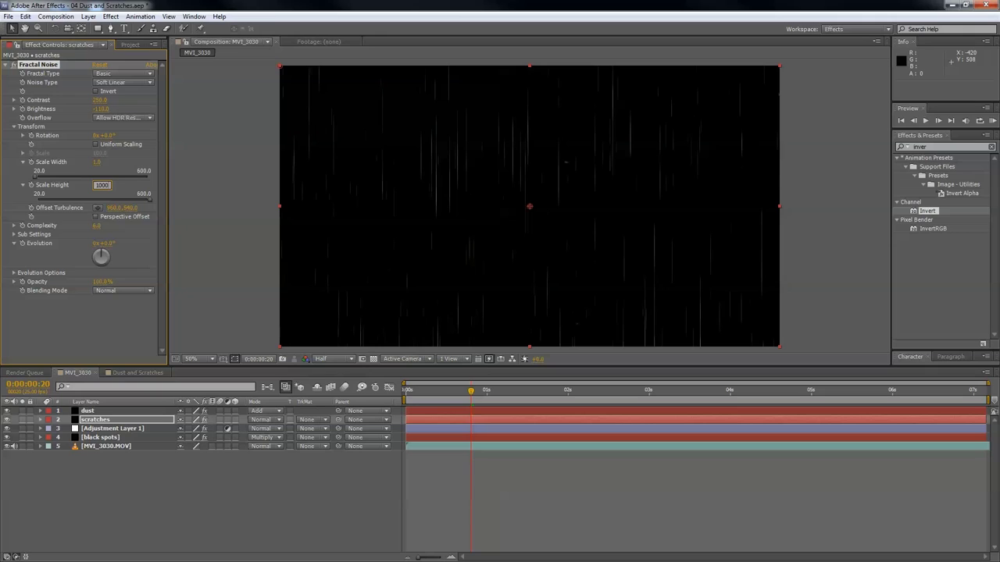
key(Return)
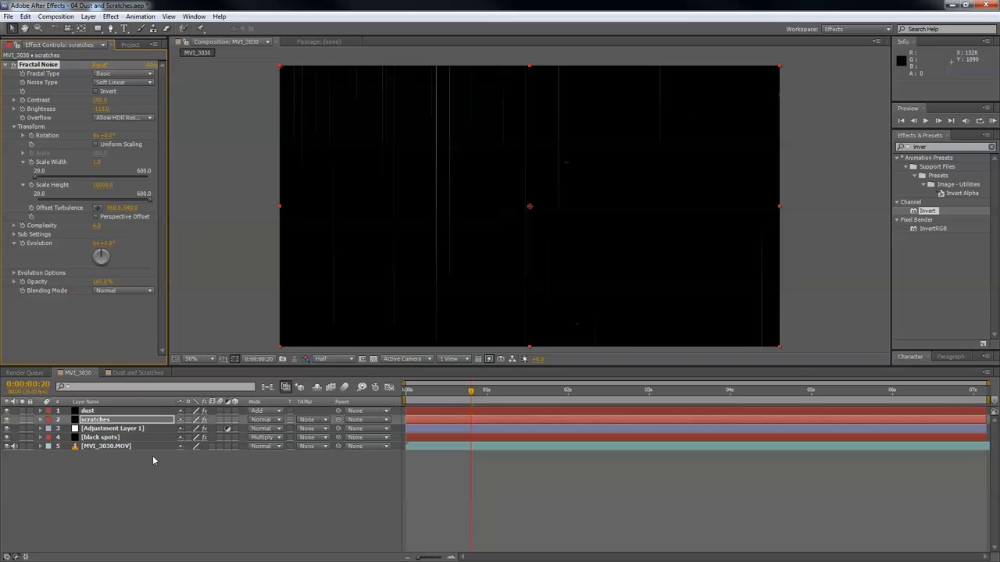
Step: Set scratches to Add blending and drive its Cycle Evolution with a time*15 expression
click(263, 420)
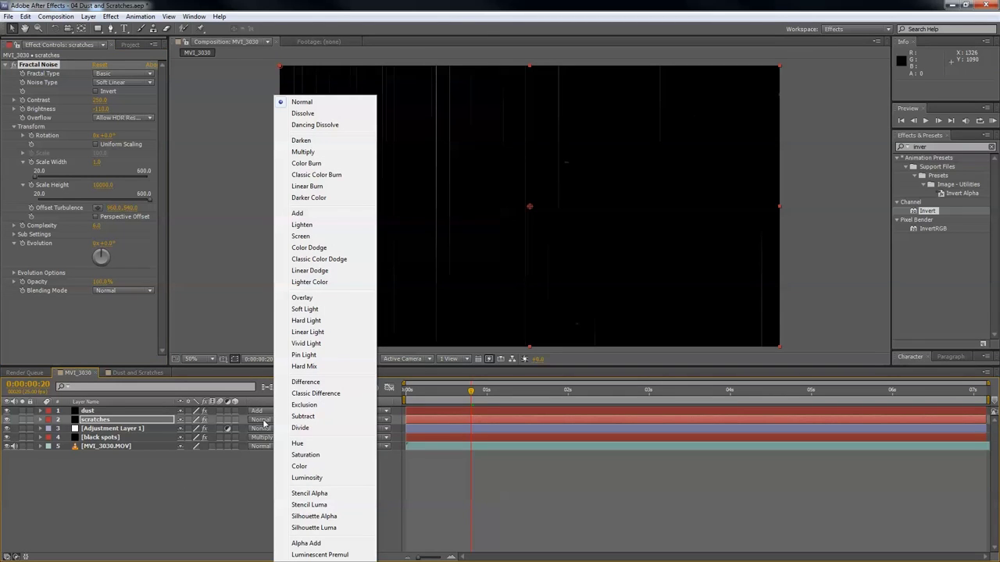
click(322, 214)
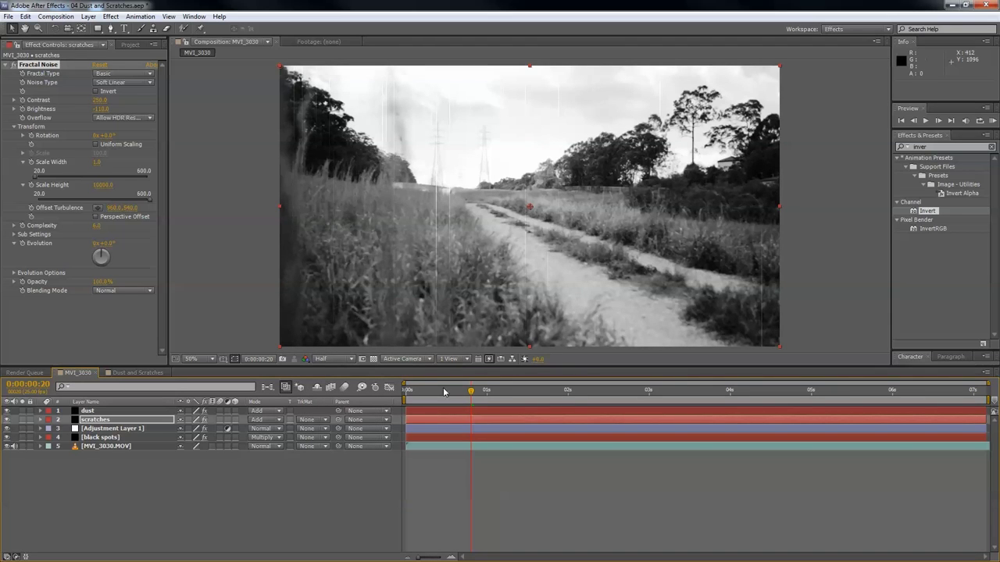
drag(473, 395, 520, 393)
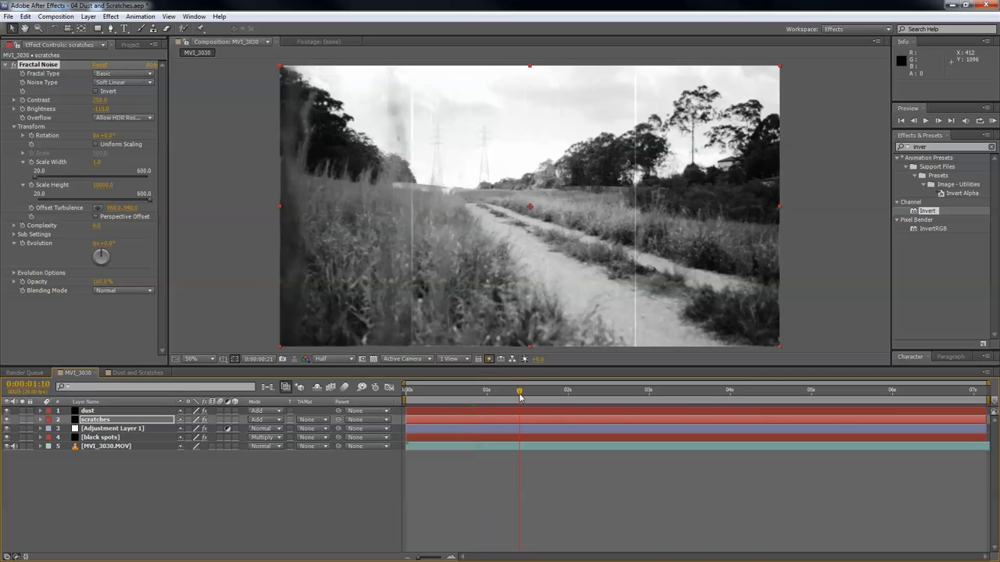
click(14, 273)
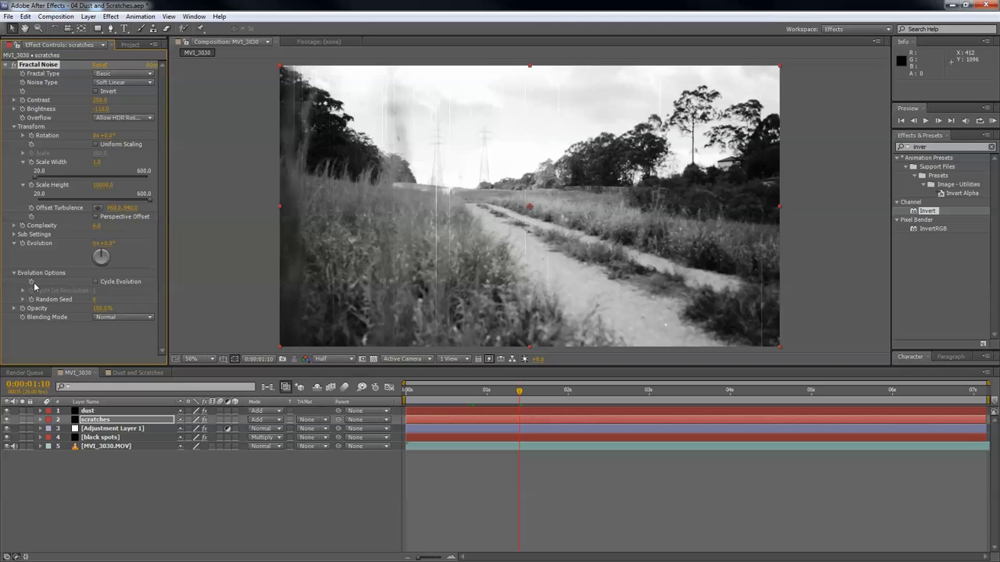
alt+click(32, 282)
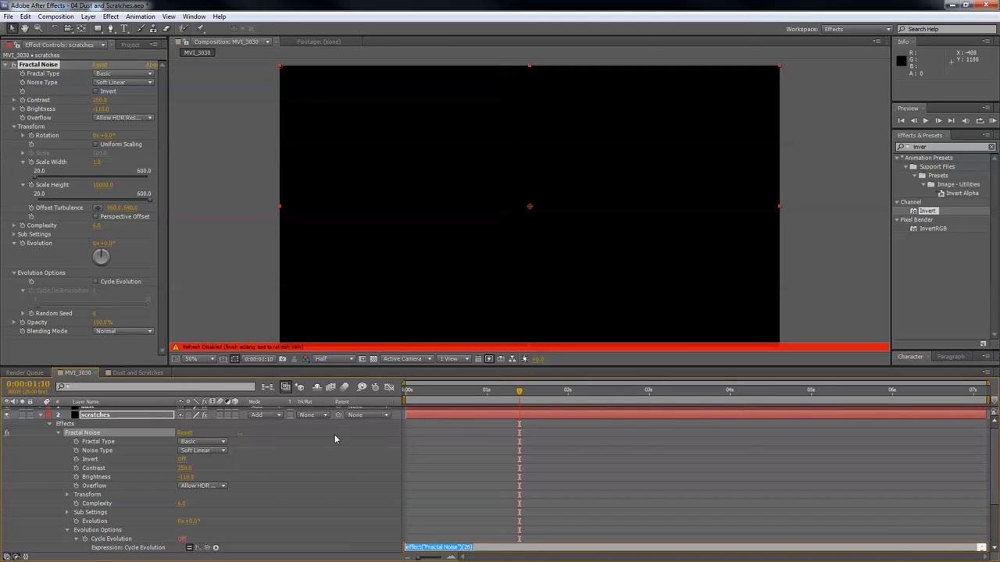
key(BackSpace)
text(time*15)
Step: Commit the scratches expression, select the layers and press EE to list their expressions
click(47, 416)
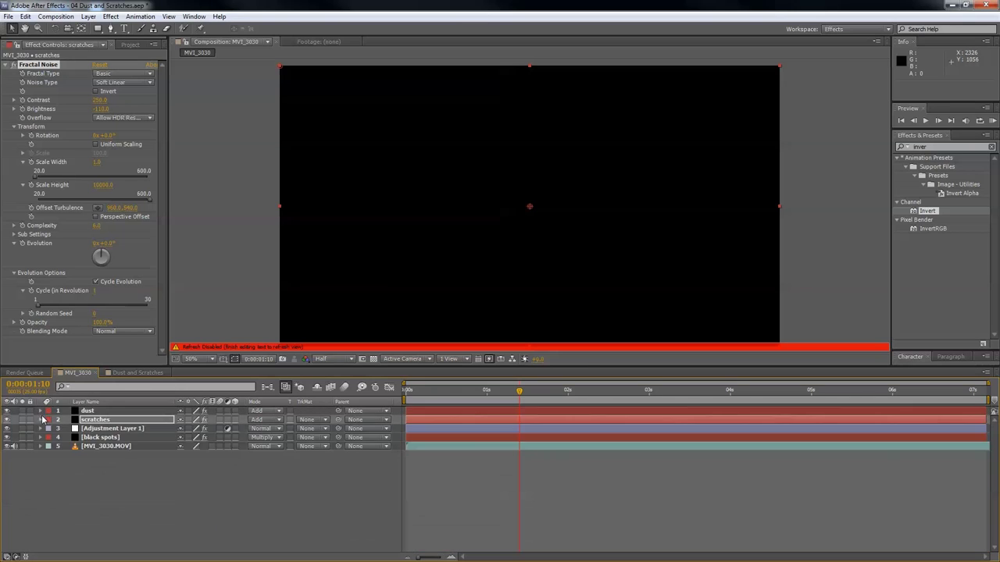
key(Return)
key(e)
key(e)
click(97, 411)
key(e)
key(e)
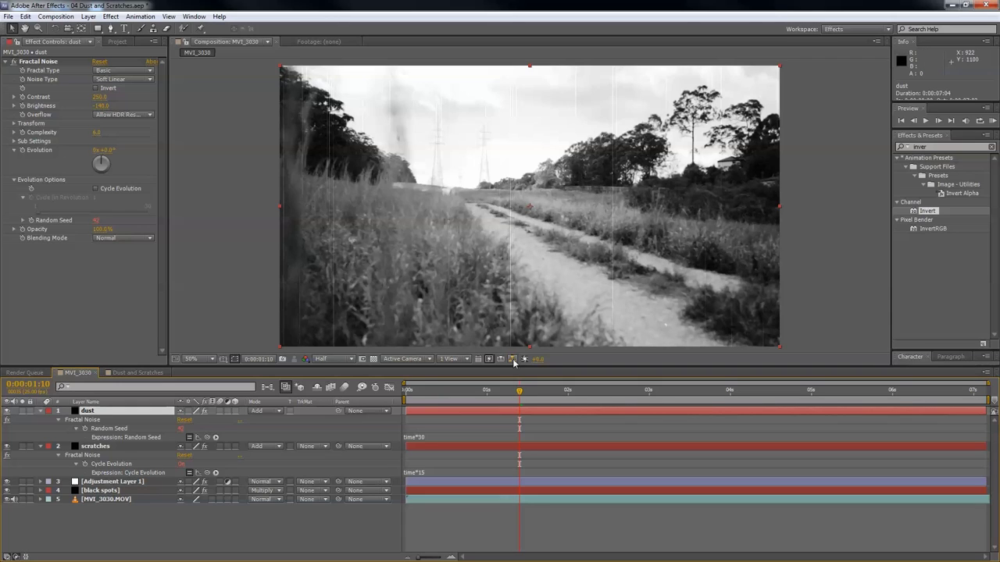
Step: Scrub through the clip to check the scratches and collapse the layers' expression rows
drag(520, 391, 467, 401)
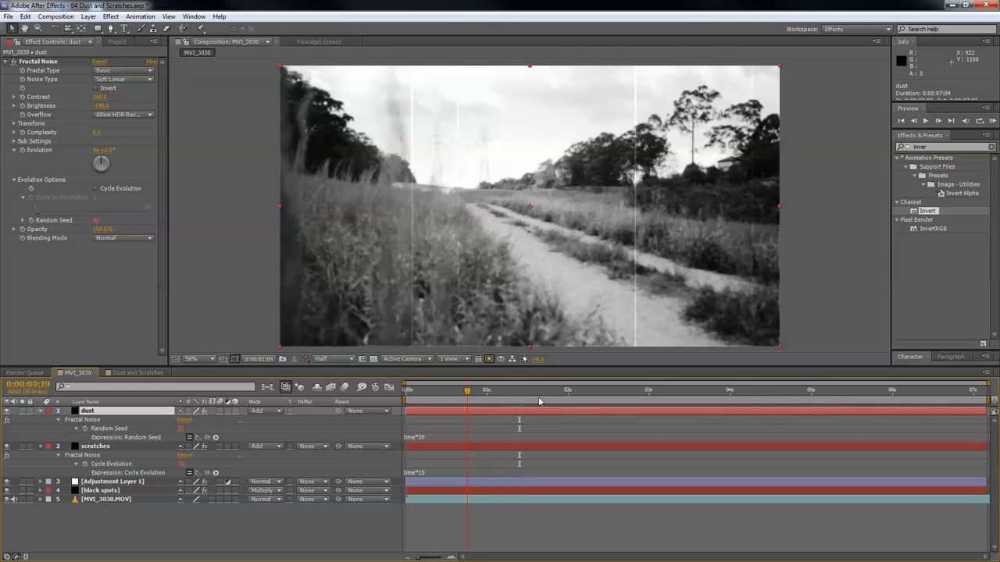
drag(569, 400, 661, 397)
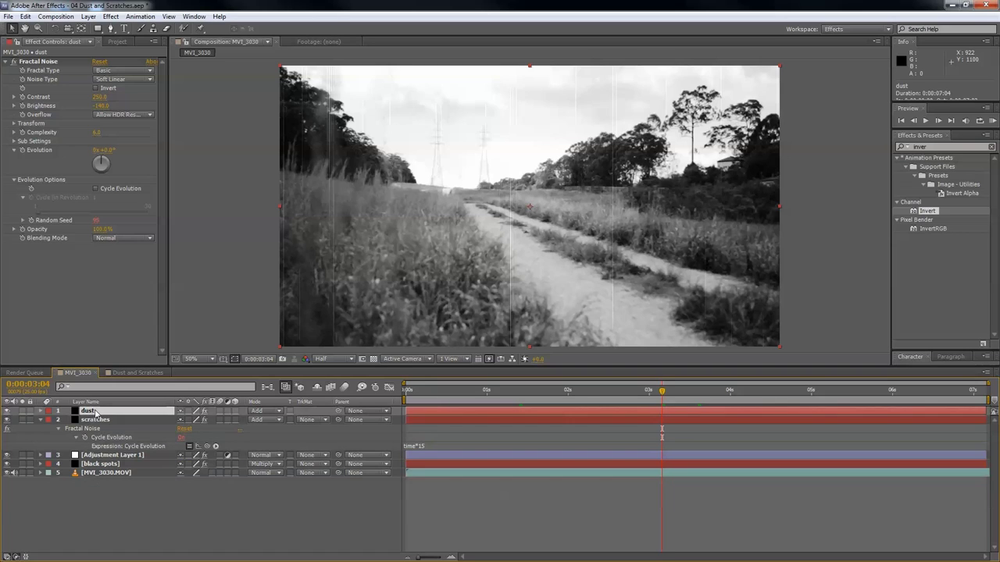
key(u)
click(98, 419)
key(u)
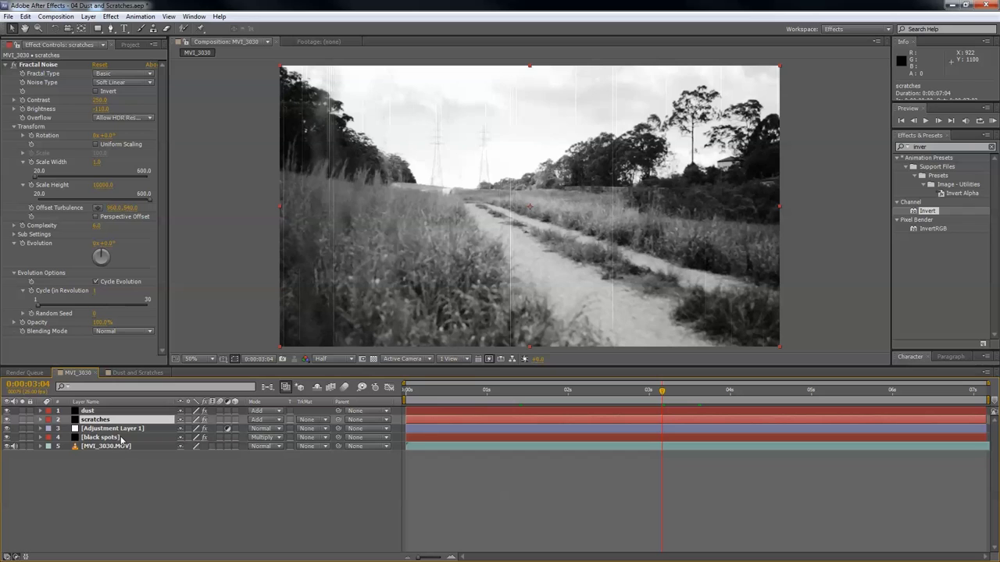
click(121, 440)
key(ctrl+Up)
key(ctrl+Up)
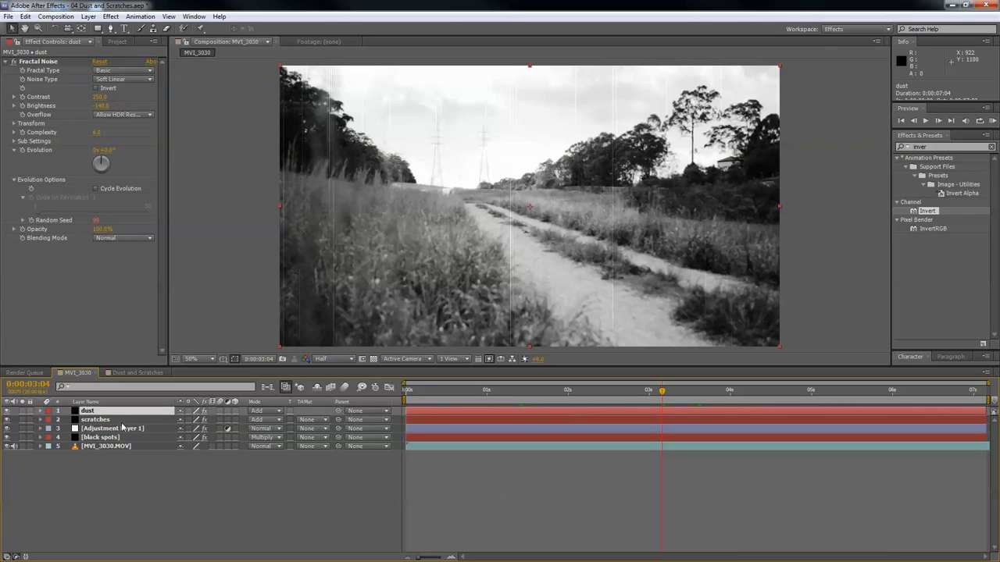
Step: Preview the combined dust and scratches look, then stop it
click(992, 120)
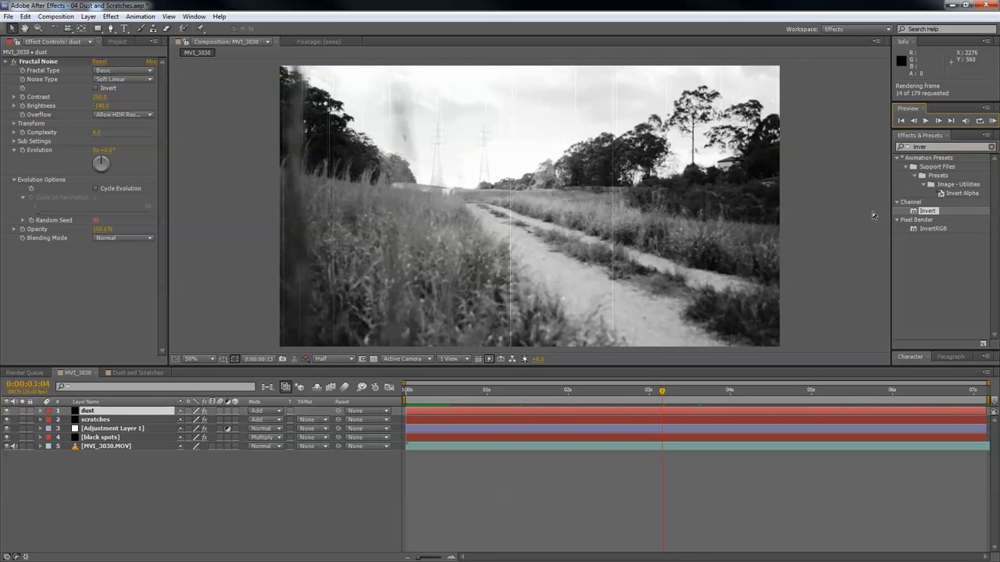
click(872, 211)
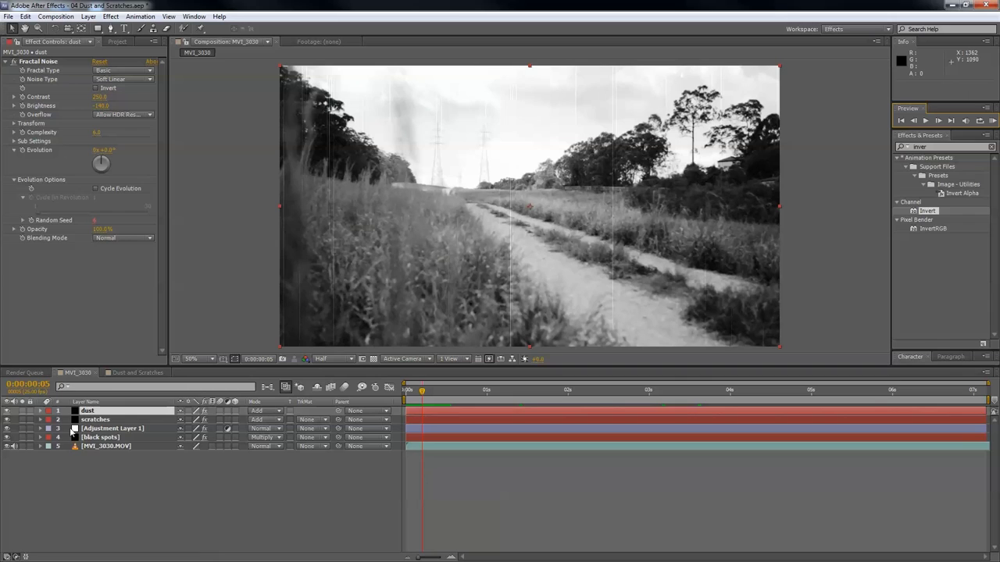
click(98, 419)
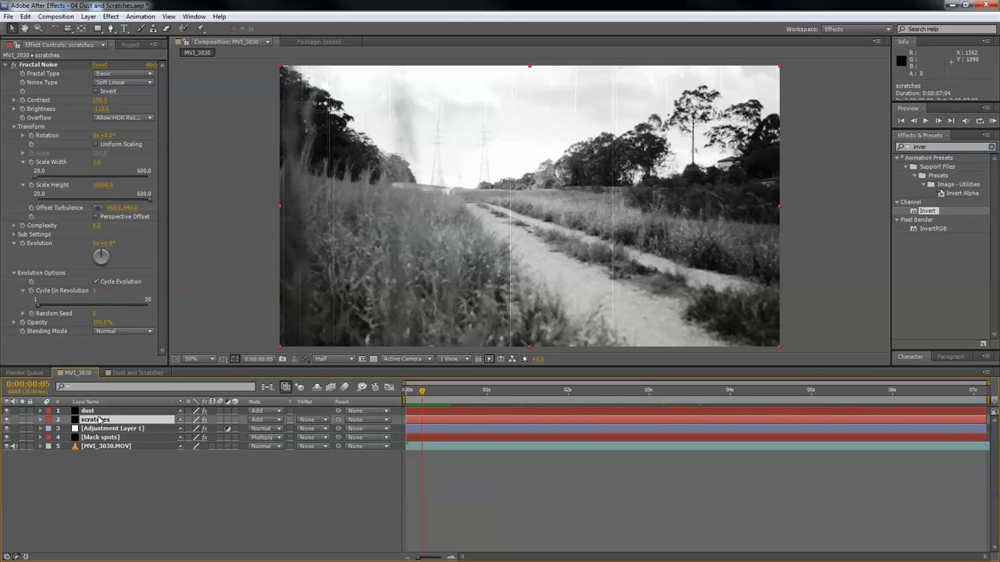
Step: Lower the scratches layer's Opacity to about 20%
key(t)
click(186, 428)
text(83)
key(Return)
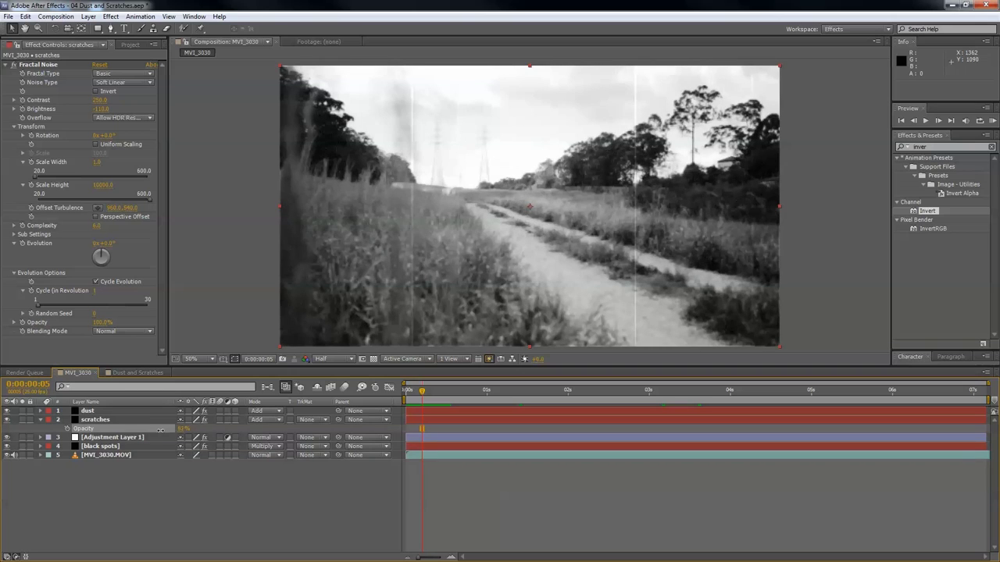
drag(152, 429, 146, 430)
Step: Set both the dust and black spots layers to 80% Opacity and preview the result
click(136, 445)
key(t)
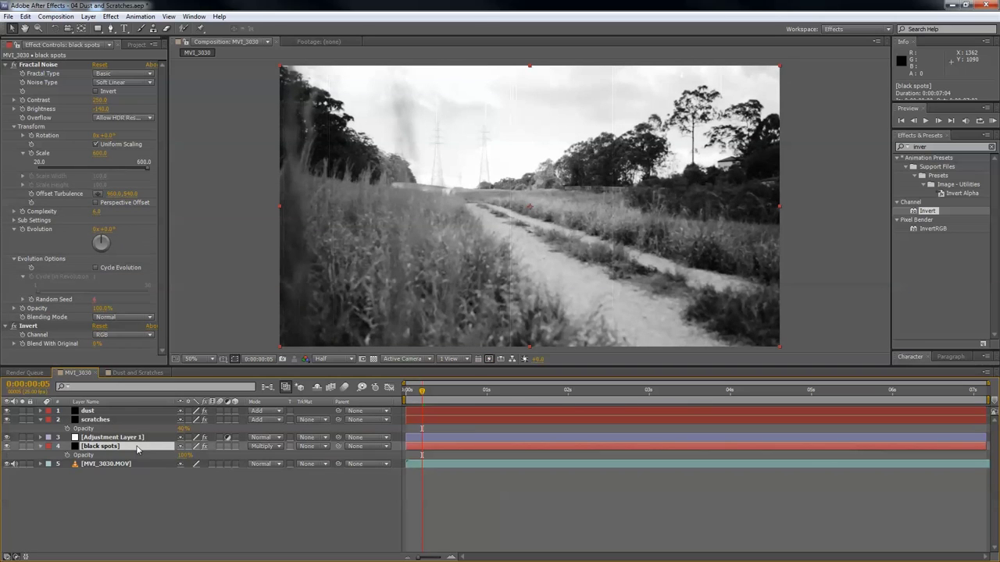
drag(185, 455, 169, 455)
click(127, 410)
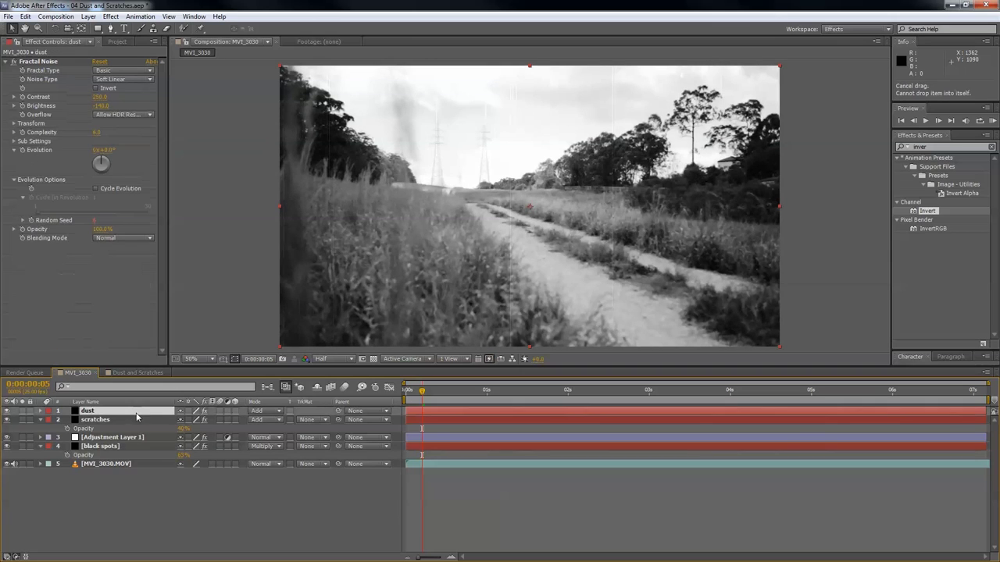
key(t)
drag(184, 420, 165, 418)
click(183, 418)
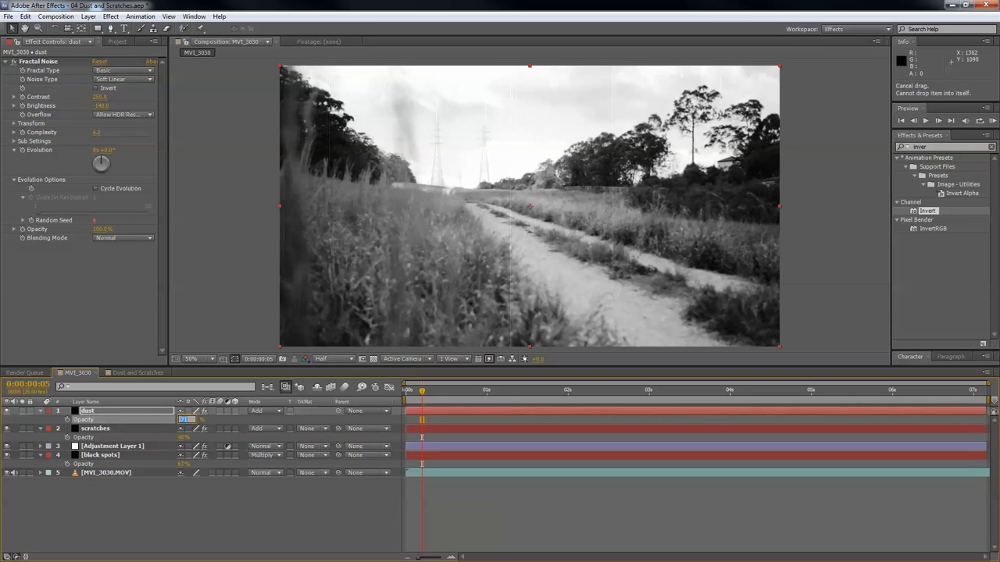
text(80)
click(184, 463)
text(80)
key(Return)
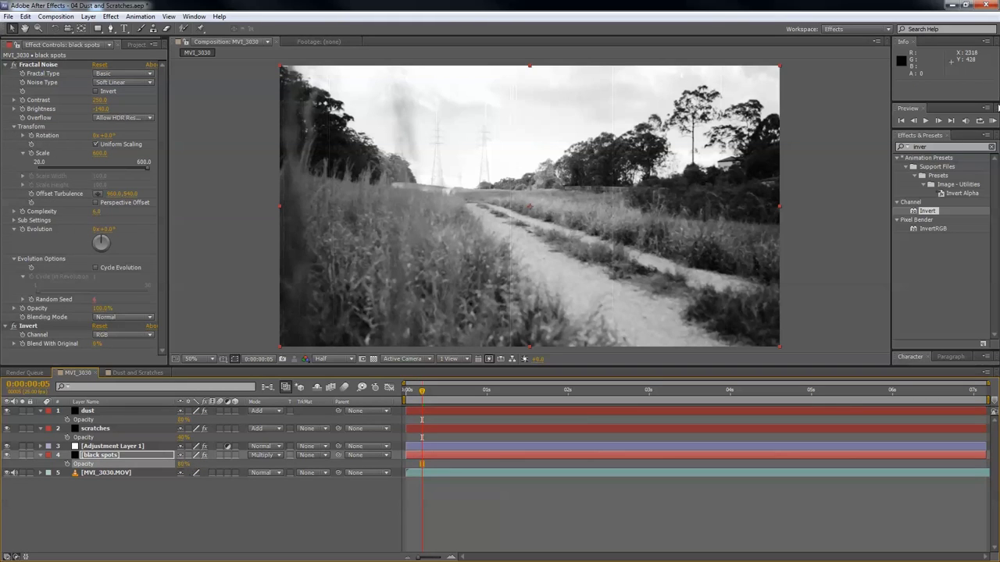
key(KP_0)
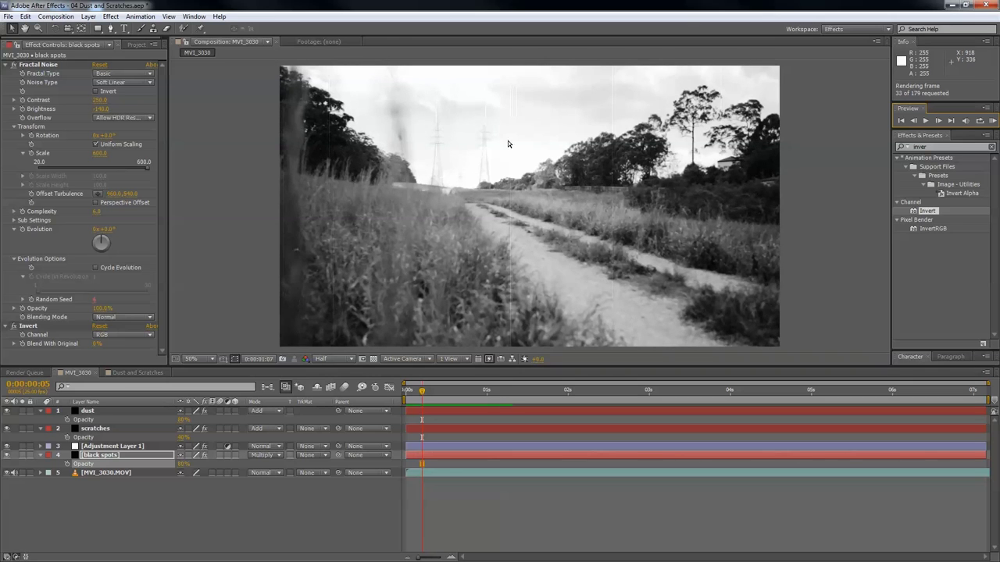
click(512, 324)
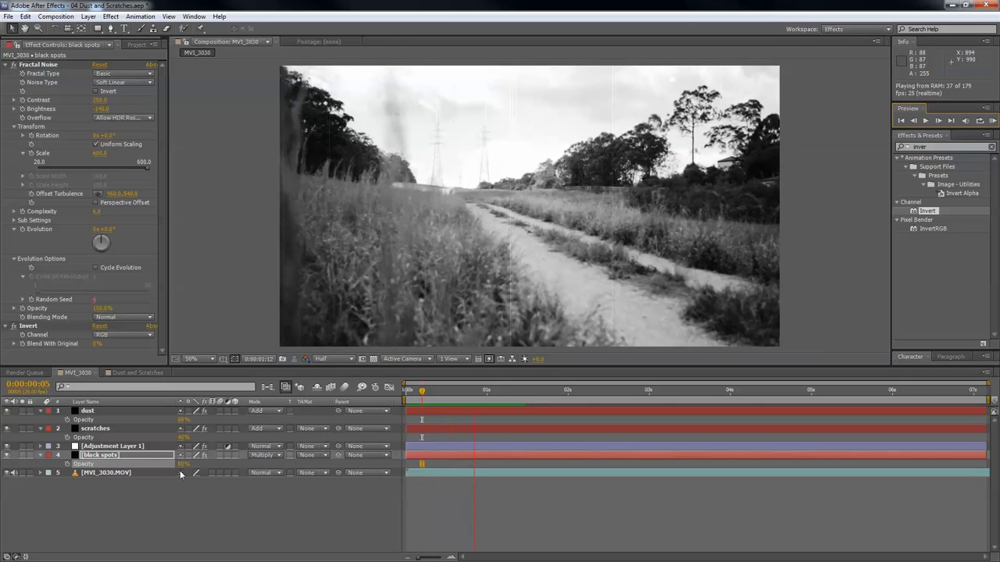
Step: Remove the Cycle Evolution expression from the scratches layer
click(92, 433)
text(time*15)
click(445, 456)
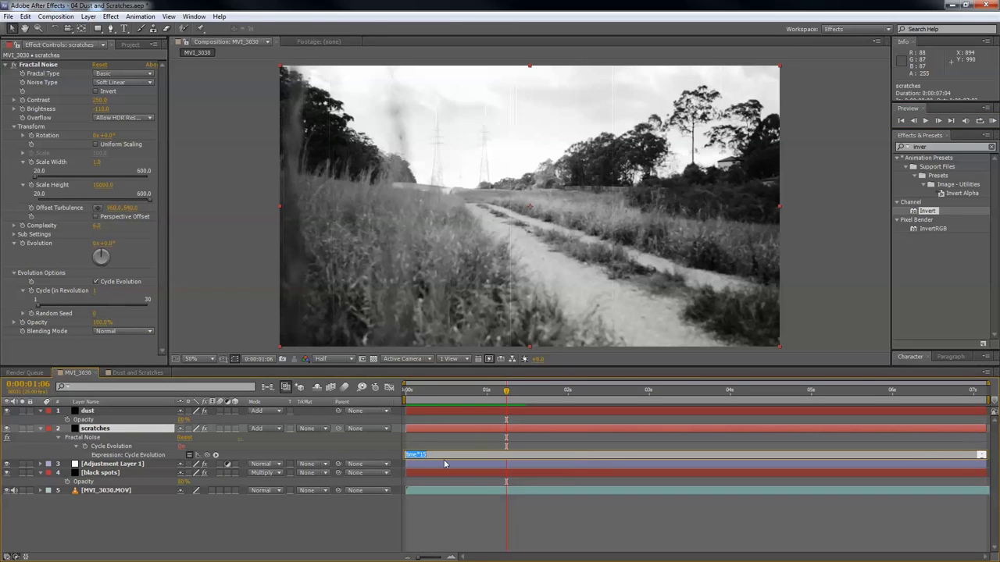
key(ctrl+z)
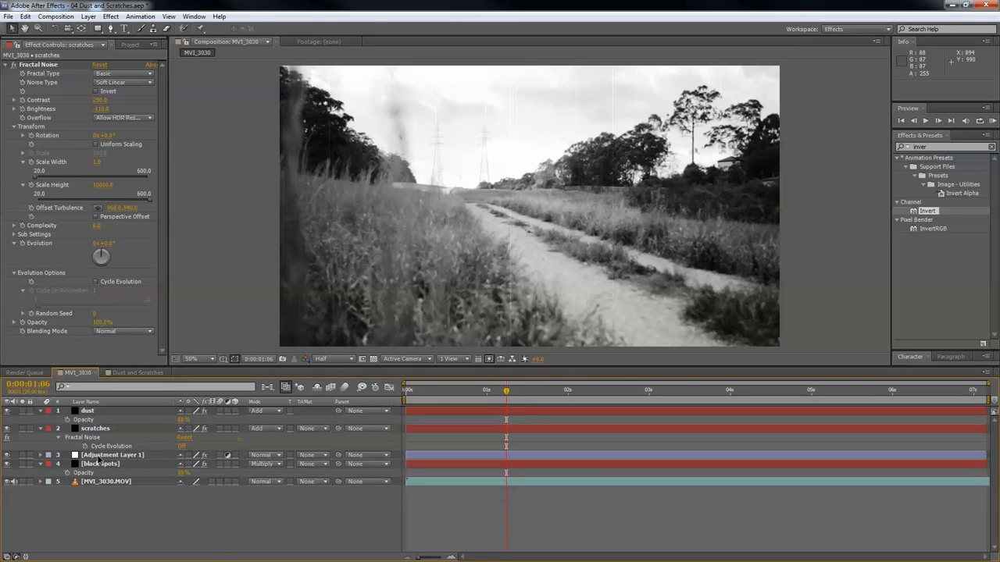
Step: Drive the scratches Random Seed with a time*15 expression and preview it
click(59, 438)
scroll(59, 436, down, 1)
alt+click(85, 512)
text(time*15)
click(421, 447)
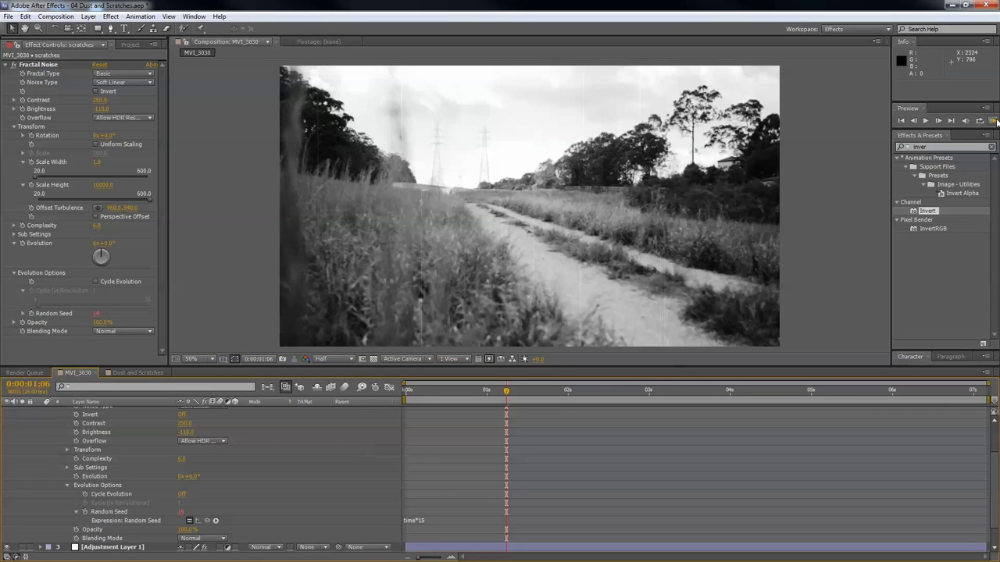
click(992, 120)
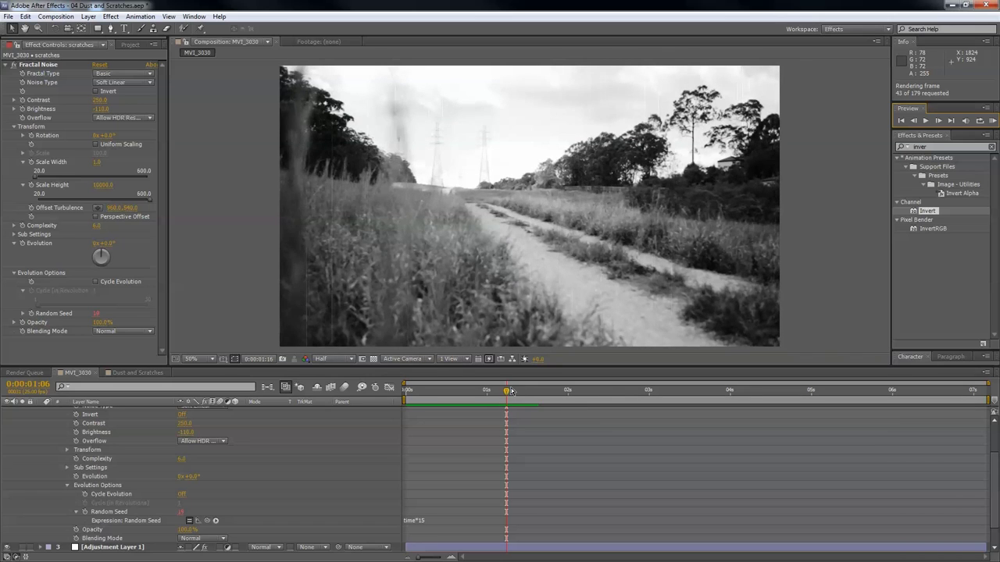
Step: Check the black spots Opacity, then keyframe the scratches Opacity at 35%
scroll(107, 539, down, 1)
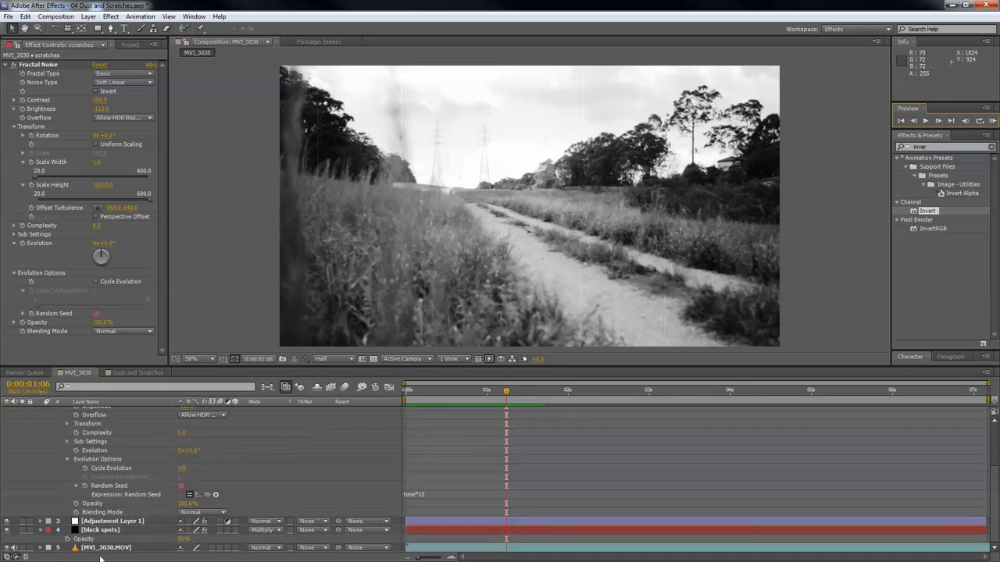
click(110, 530)
click(179, 539)
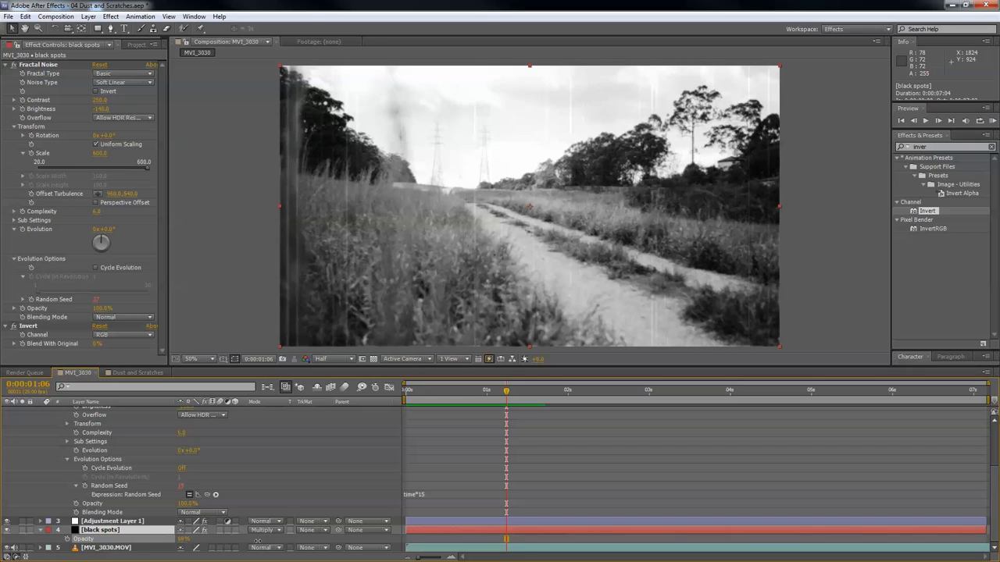
scroll(228, 465, up, 3)
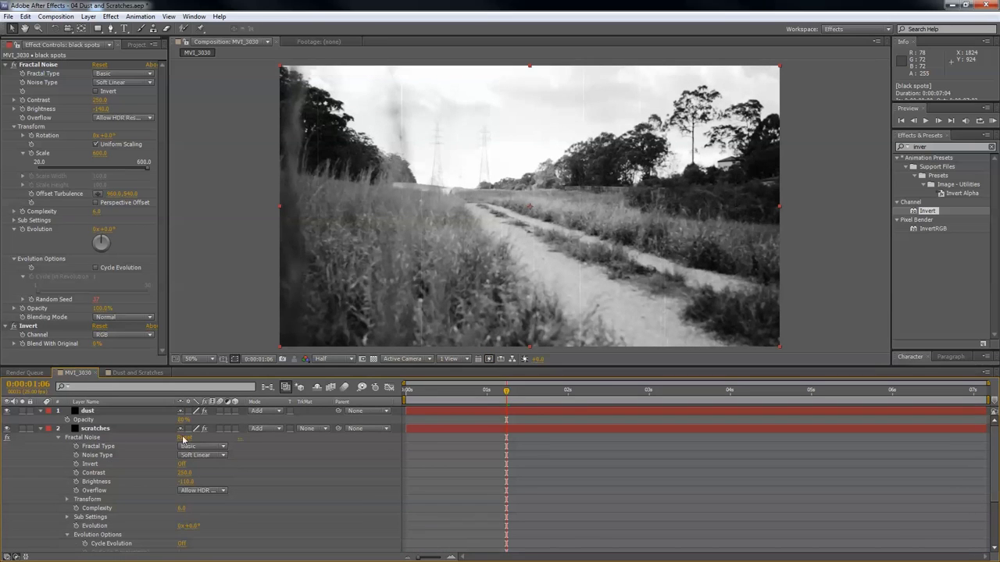
click(117, 429)
key(t)
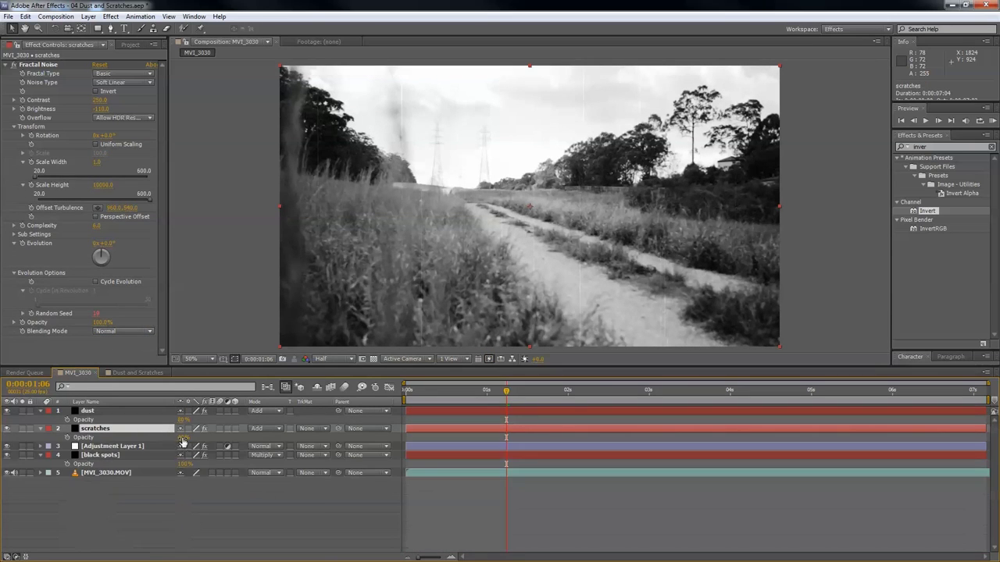
key(alt+shift+t)
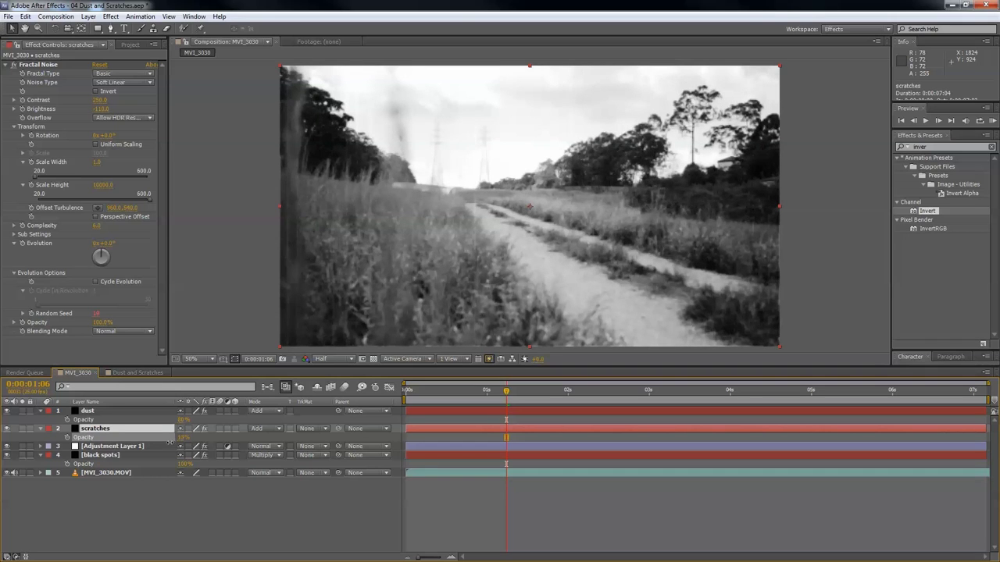
click(173, 442)
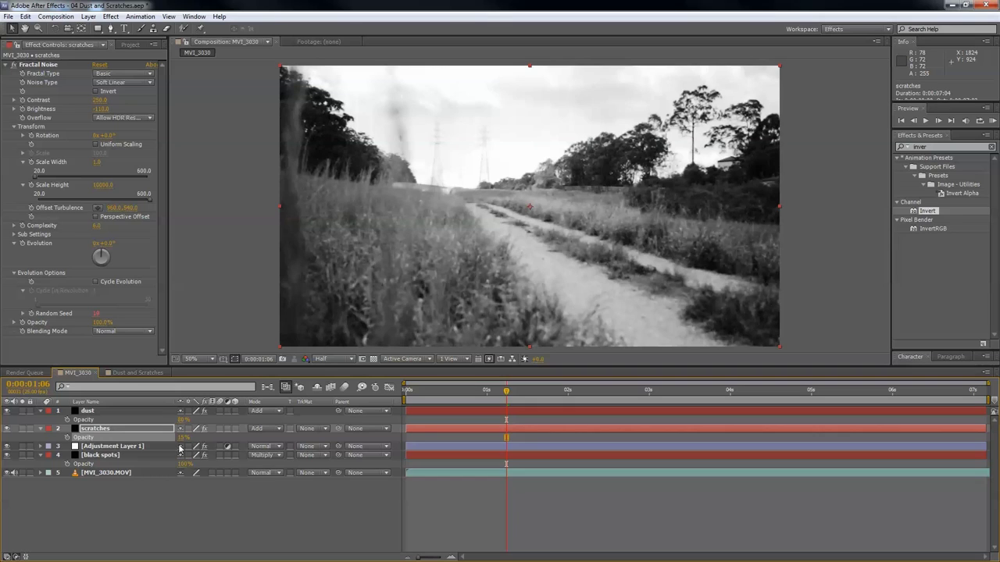
drag(184, 437, 193, 442)
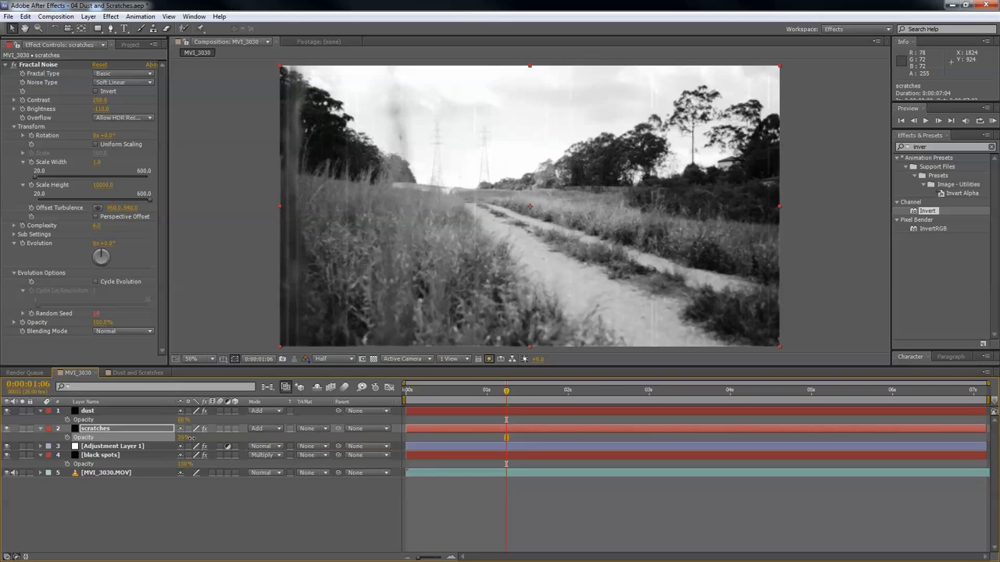
click(350, 508)
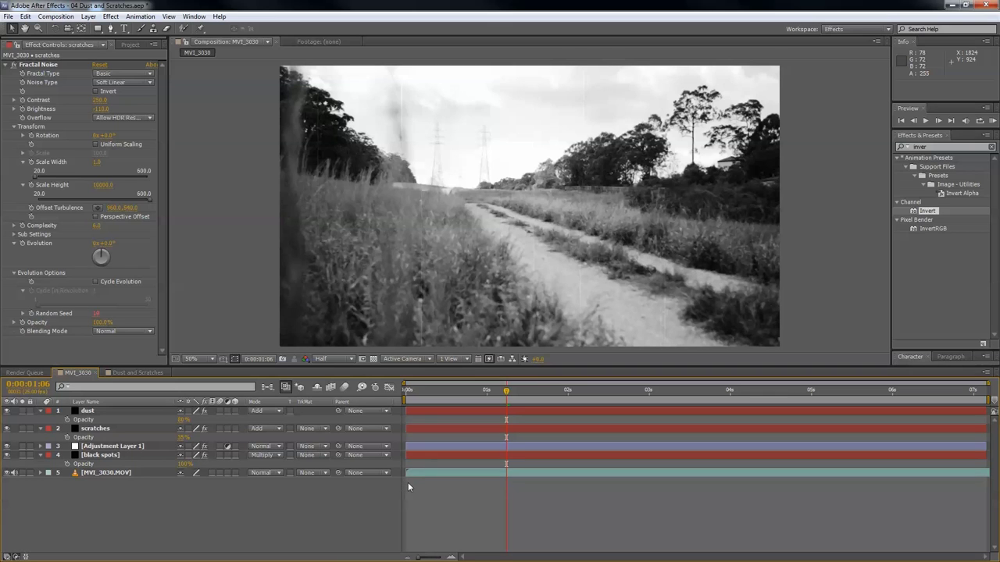
Step: Preview the composition and stop at 1 second 12 frames
click(992, 120)
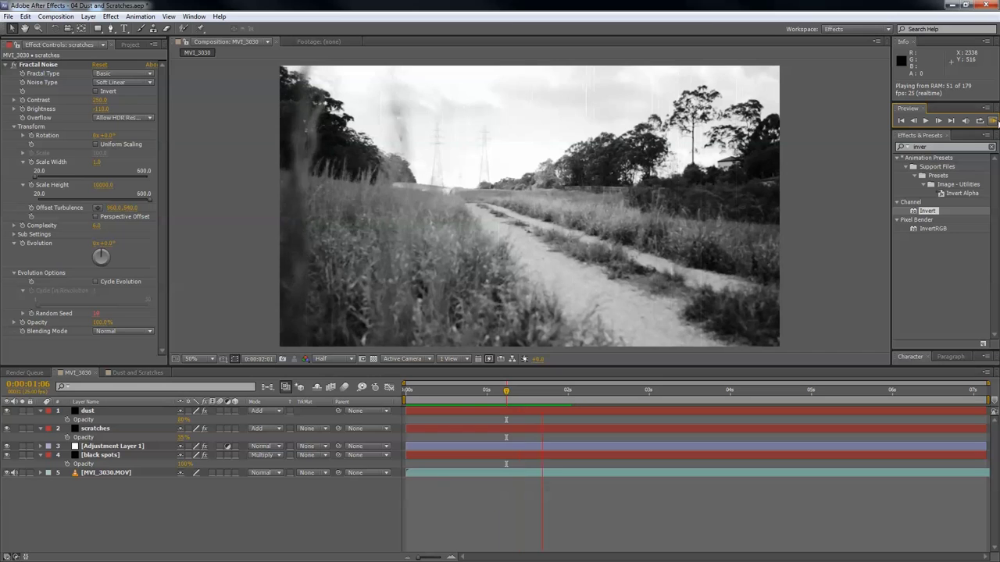
click(526, 394)
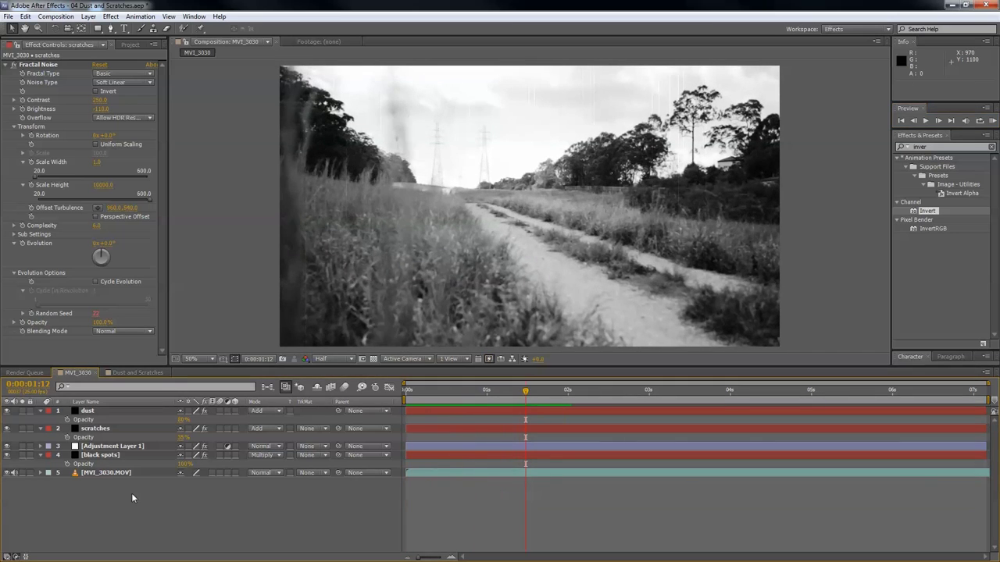
click(115, 473)
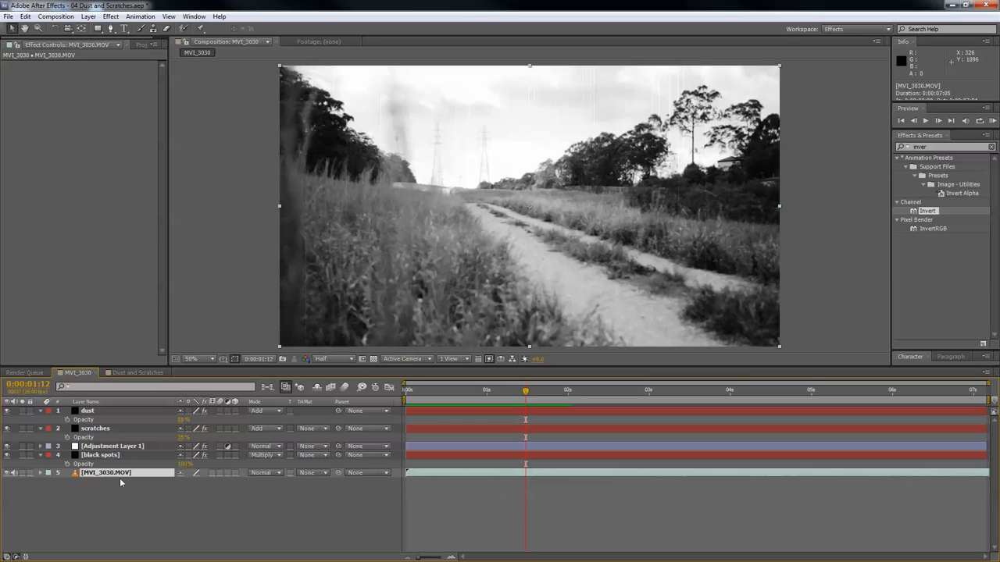
Step: Add a wiggle(25,1.5) expression to the MVI_3030.MOV Position and preview the jitter
key(p)
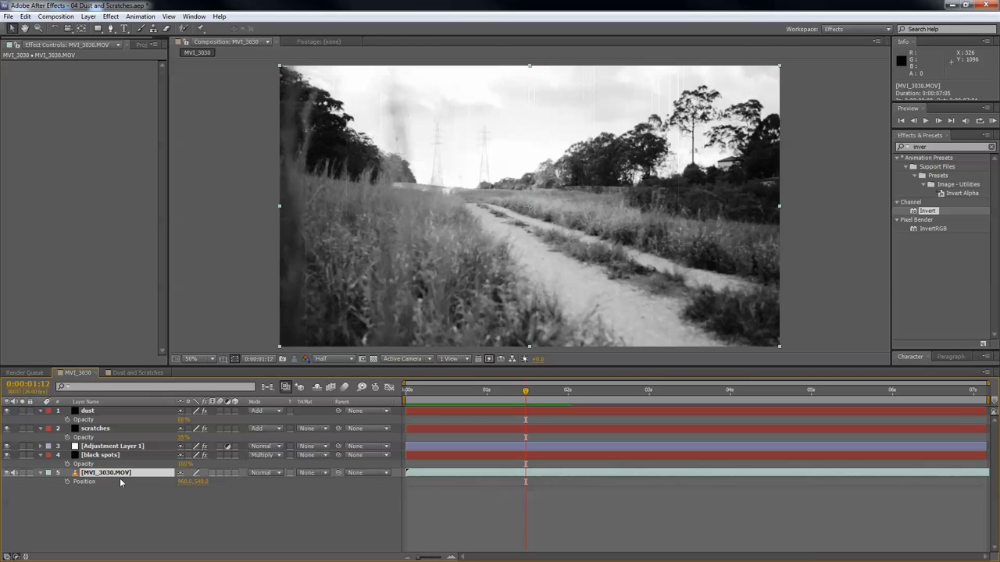
key(shift+t)
alt+click(67, 482)
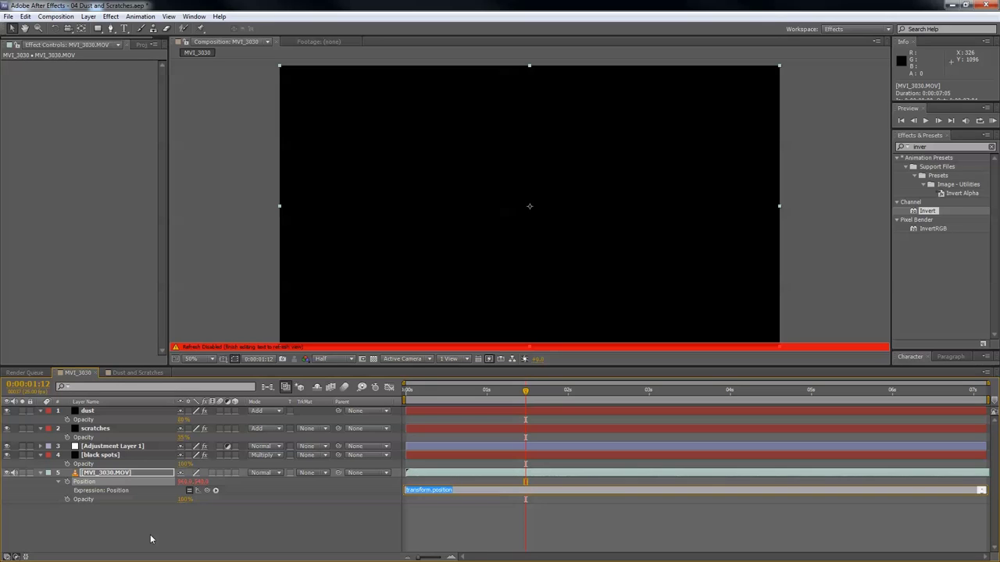
text(wiggle(,))
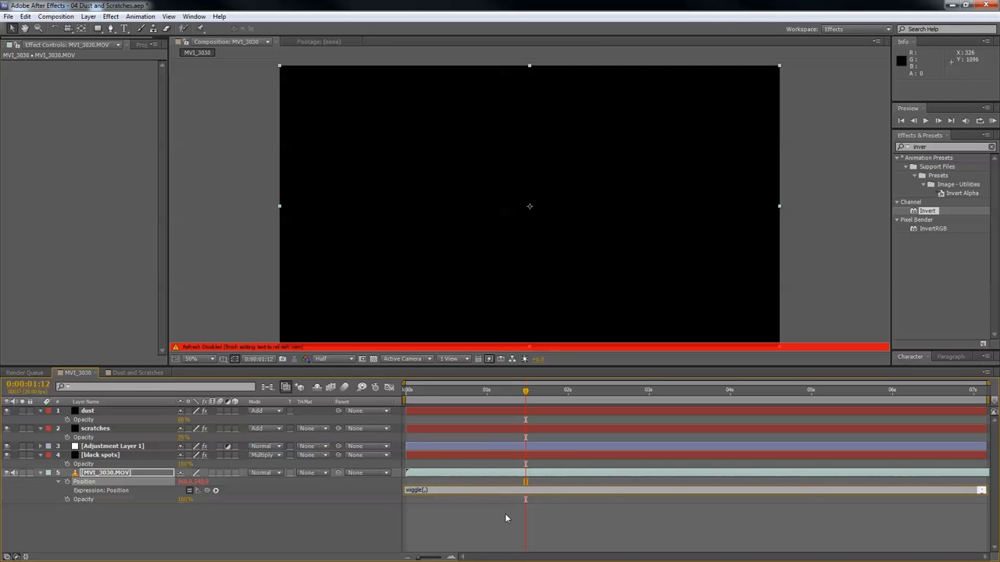
text(25)
click(430, 491)
click(419, 490)
click(475, 466)
key(space)
key(KP_0)
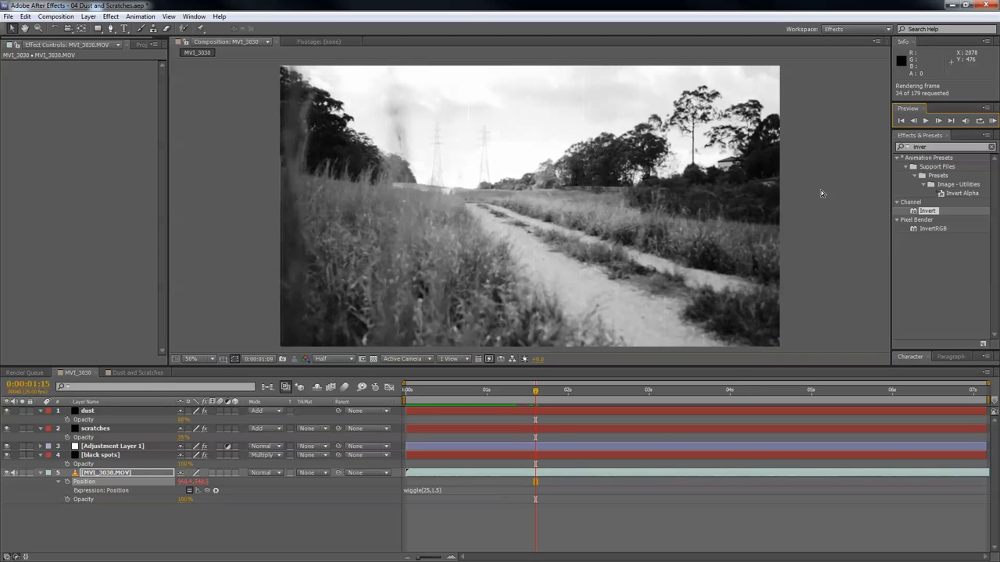
Step: Give the footage layer's Opacity a wiggle(25,5) expression and scrub the timeline to check the flicker
key(space)
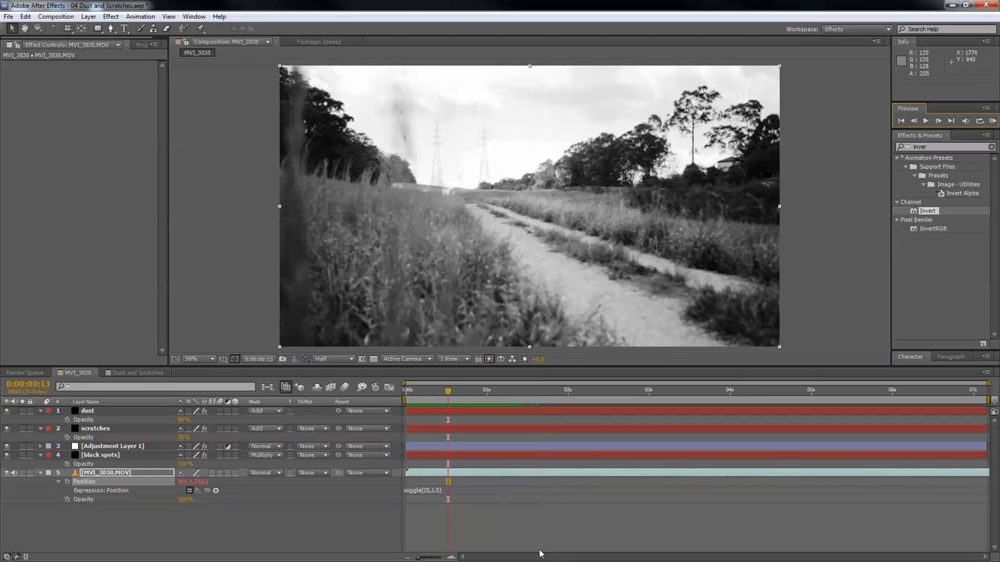
click(68, 500)
alt+click(67, 500)
text(wig)
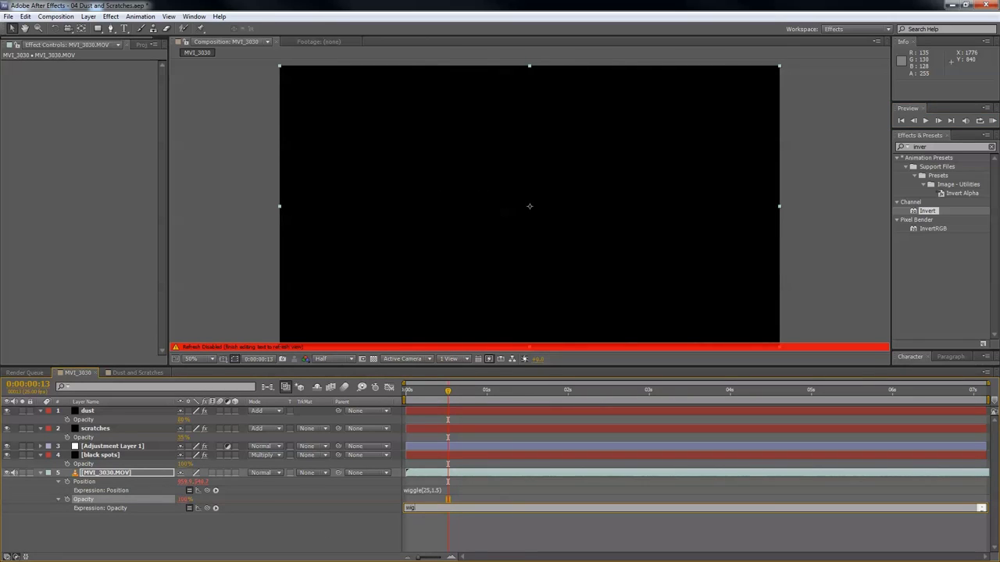
text(gle(,))
text(25,5))
drag(447, 394, 594, 405)
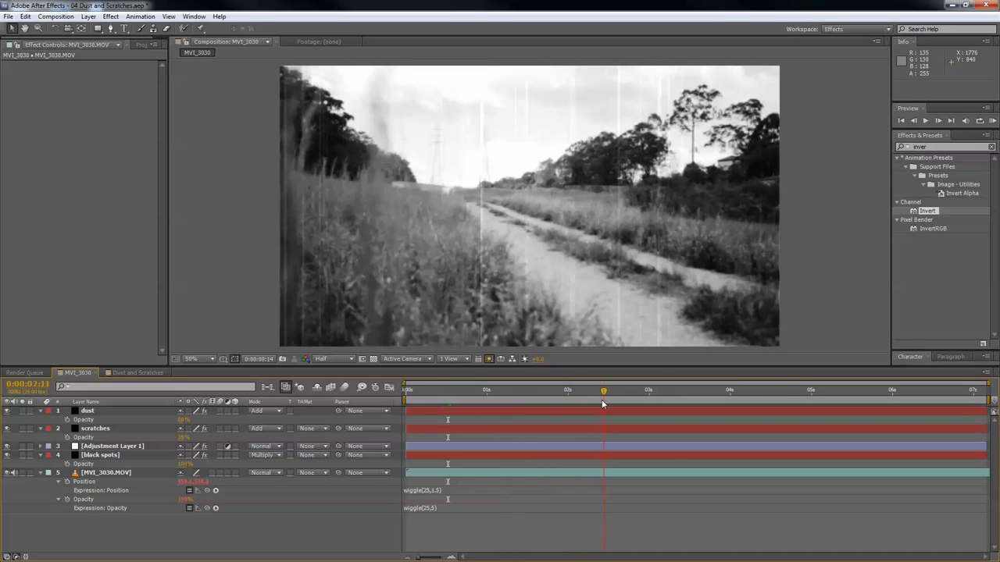
key(Home)
Step: Preview the flickering clip from the start, then reveal Scale on the MVI_3030.MOV layer
click(992, 120)
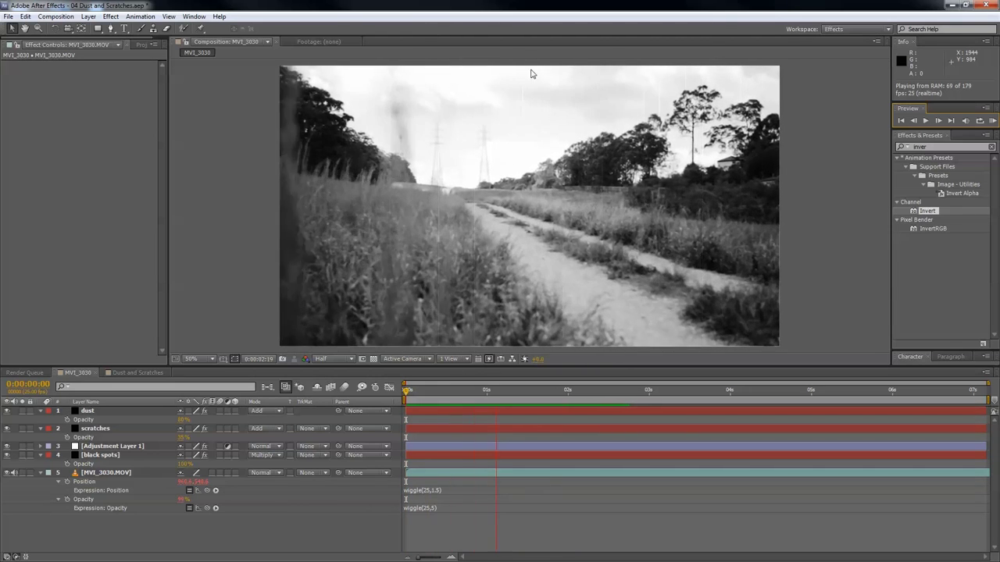
key(Page_Down)
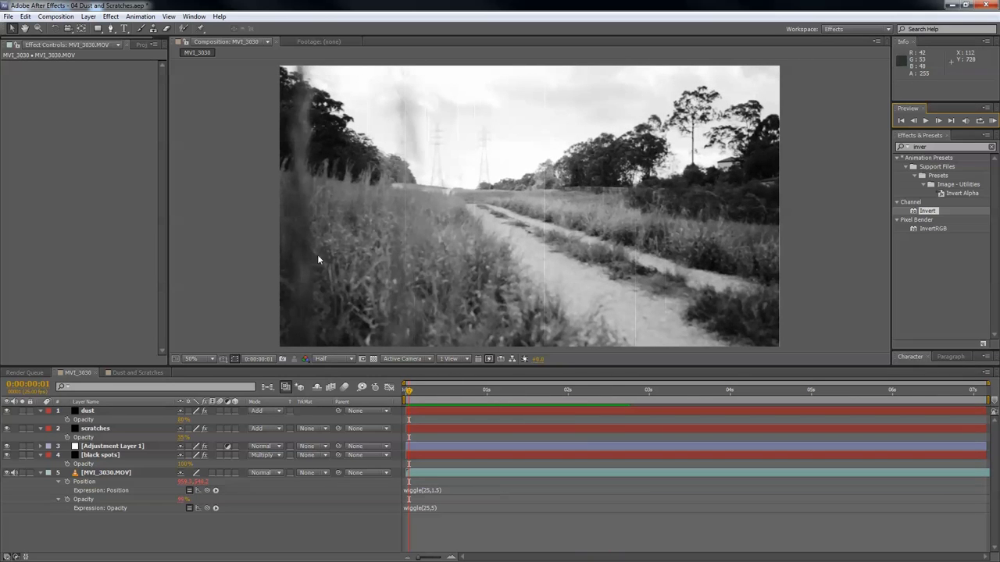
click(86, 473)
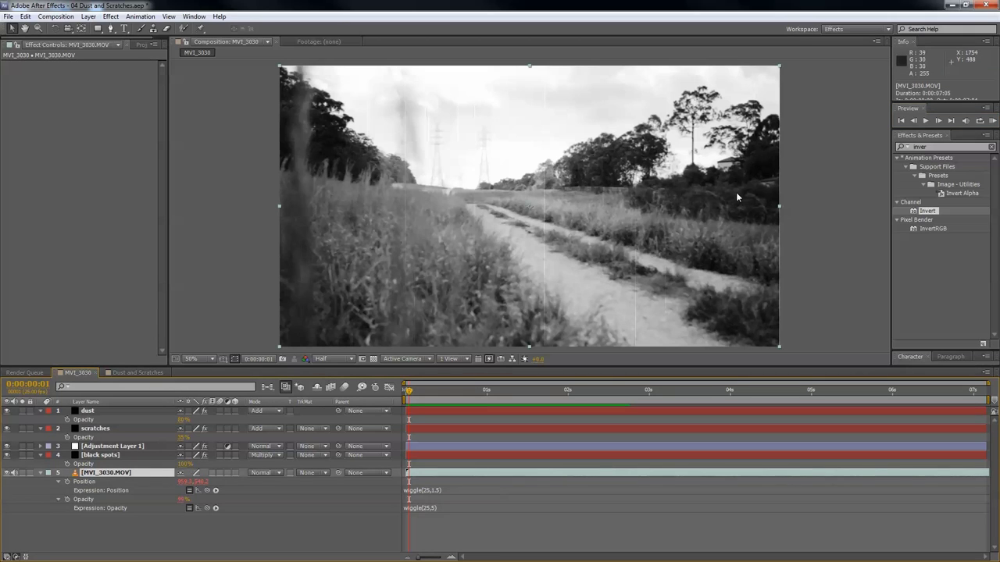
key(s)
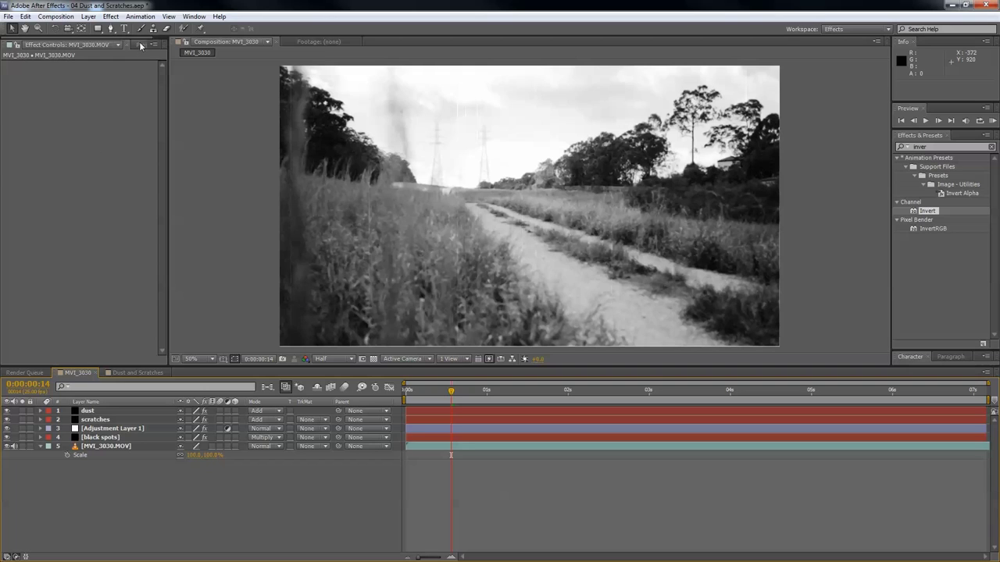
Step: Add Damaged Film.jpg from the Project panel to the timeline above the dust layer
click(137, 44)
click(21, 137)
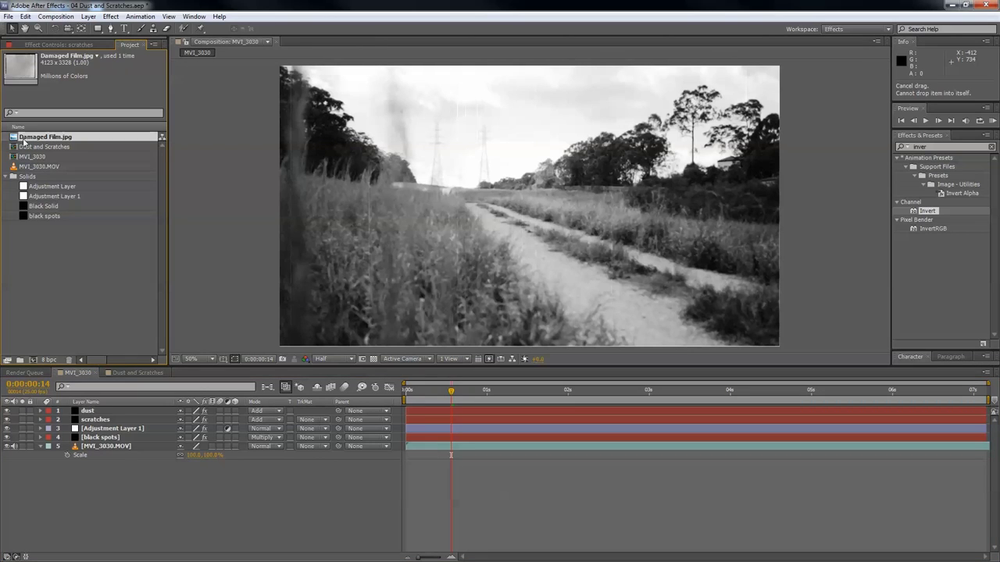
double_click(21, 138)
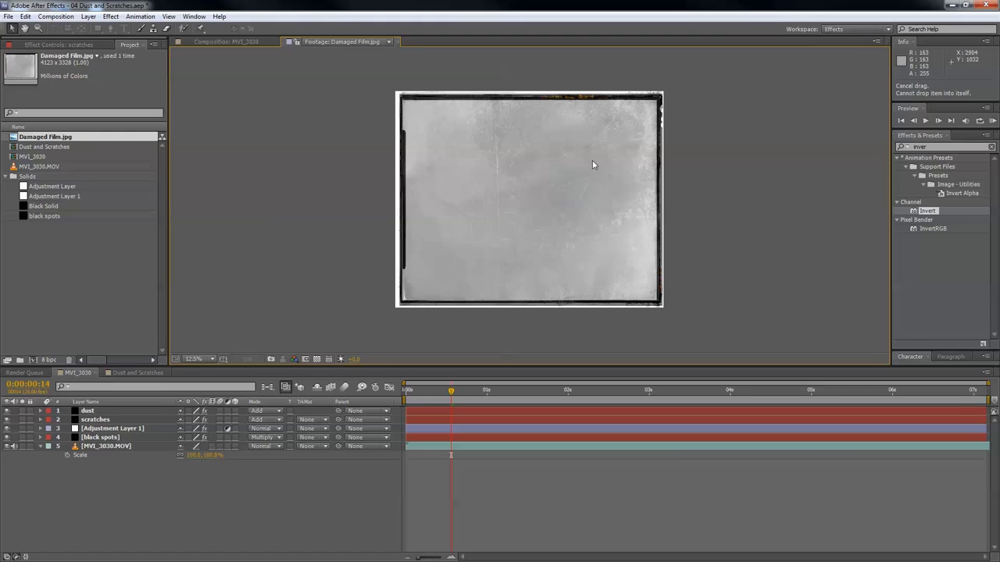
drag(49, 144, 109, 411)
Step: Scale the Damaged Film layer down to about 34% and set its blend mode to Multiply
click(454, 261)
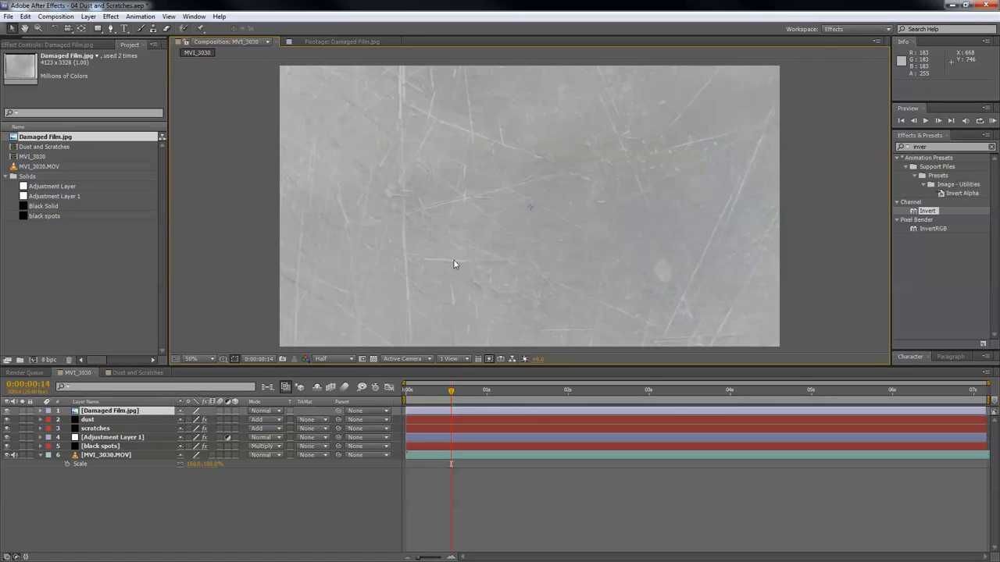
key(s)
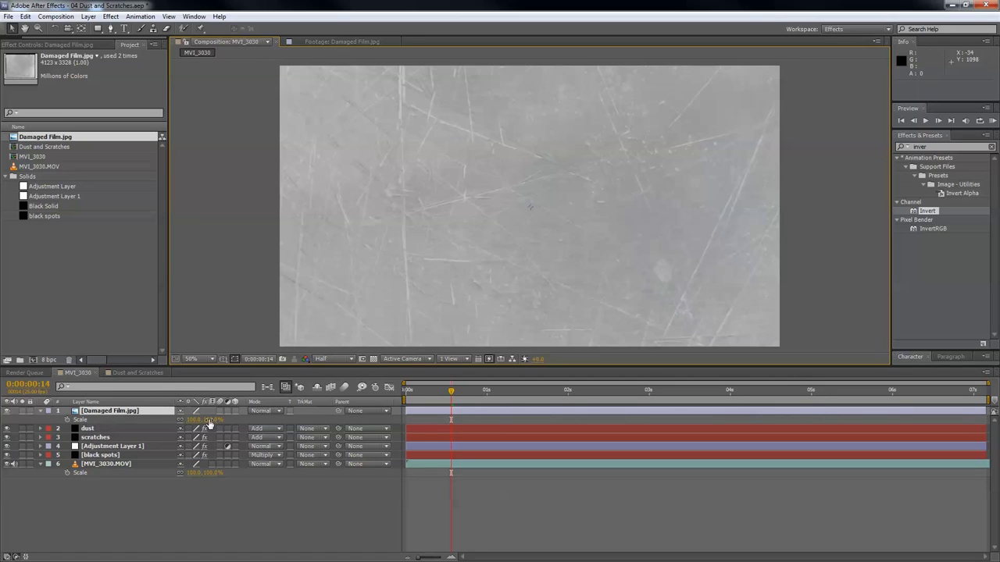
drag(209, 422, 160, 419)
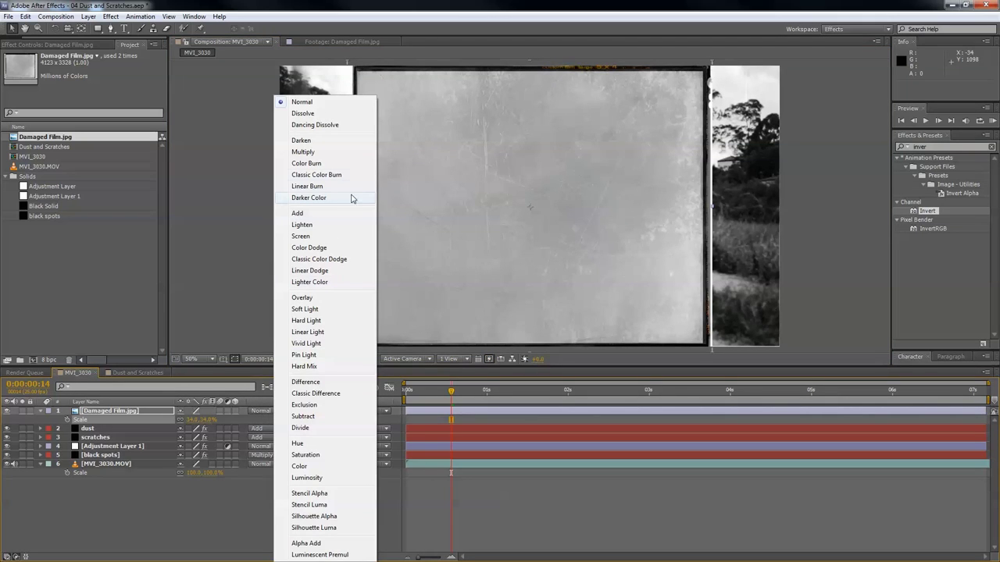
click(350, 154)
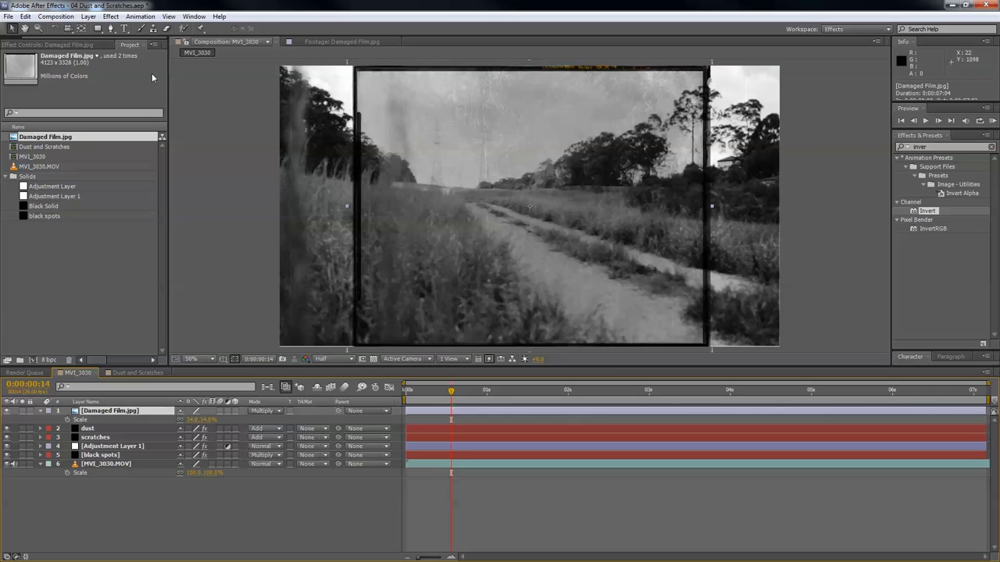
Step: Draw a closed four-point Pen mask inside the film frame on the Damaged Film layer
click(110, 28)
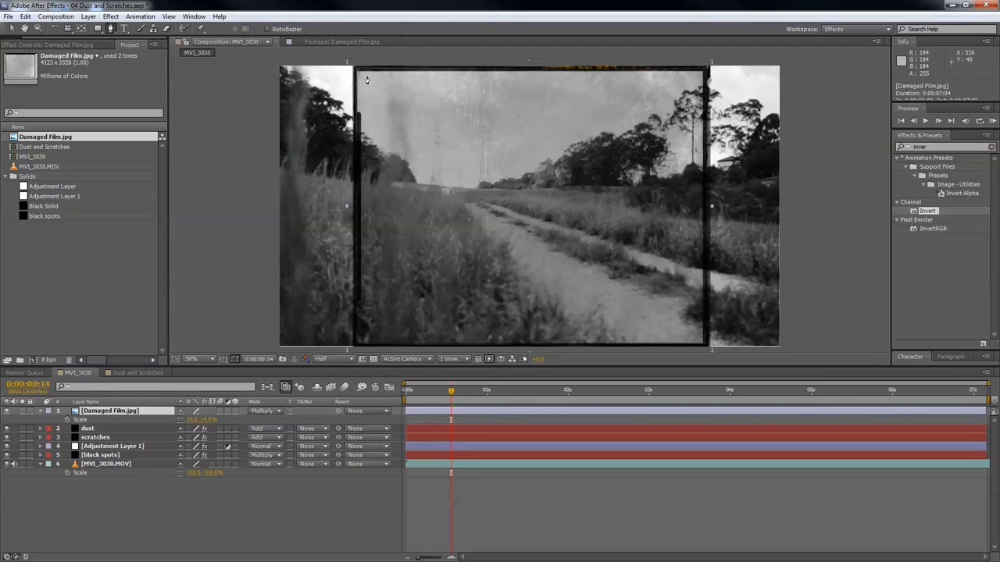
click(367, 78)
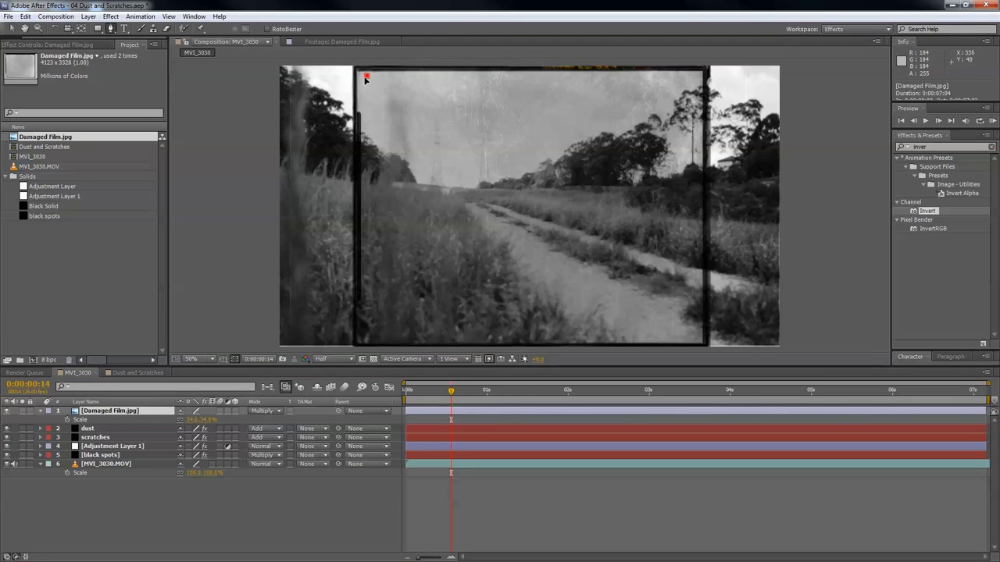
click(362, 339)
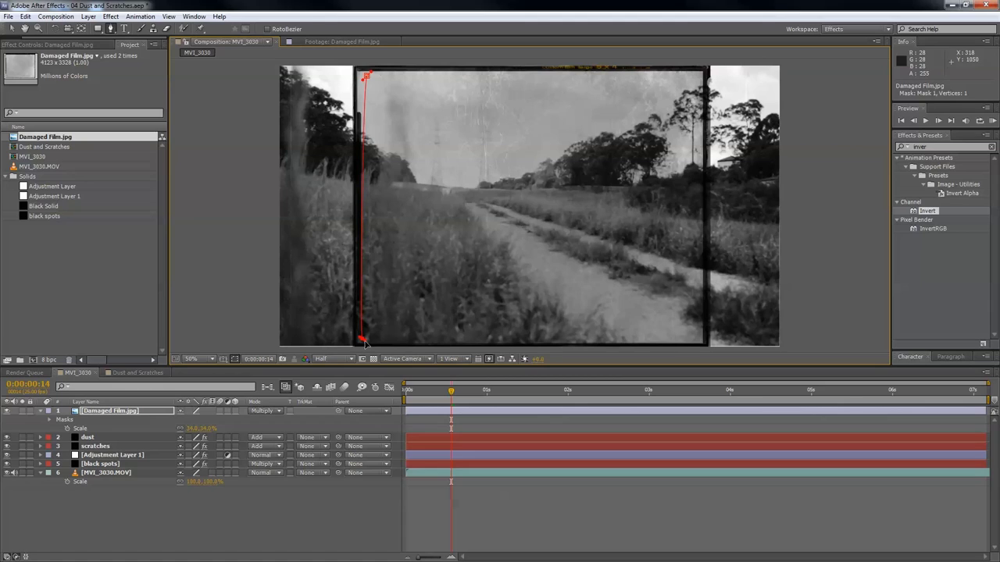
click(697, 342)
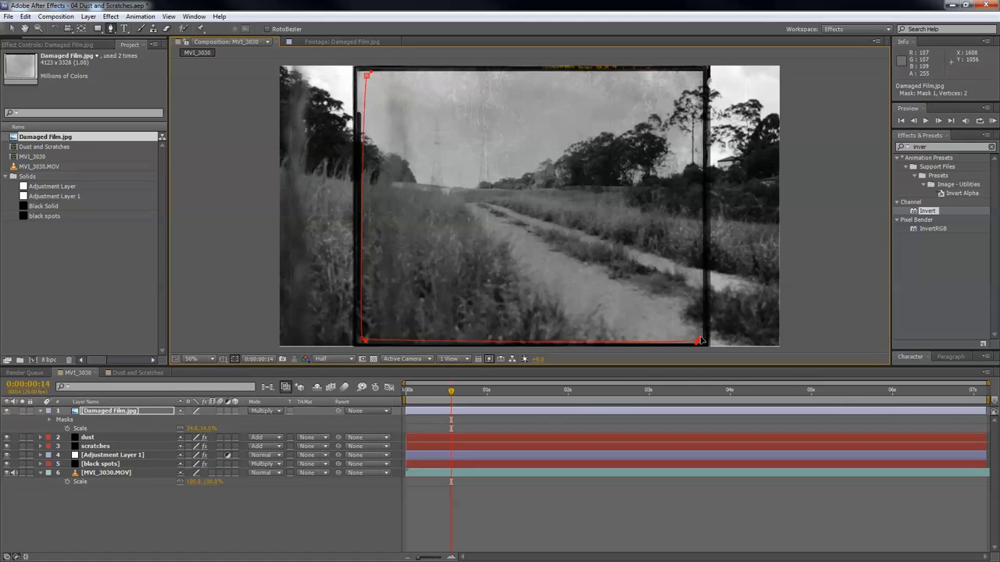
click(693, 76)
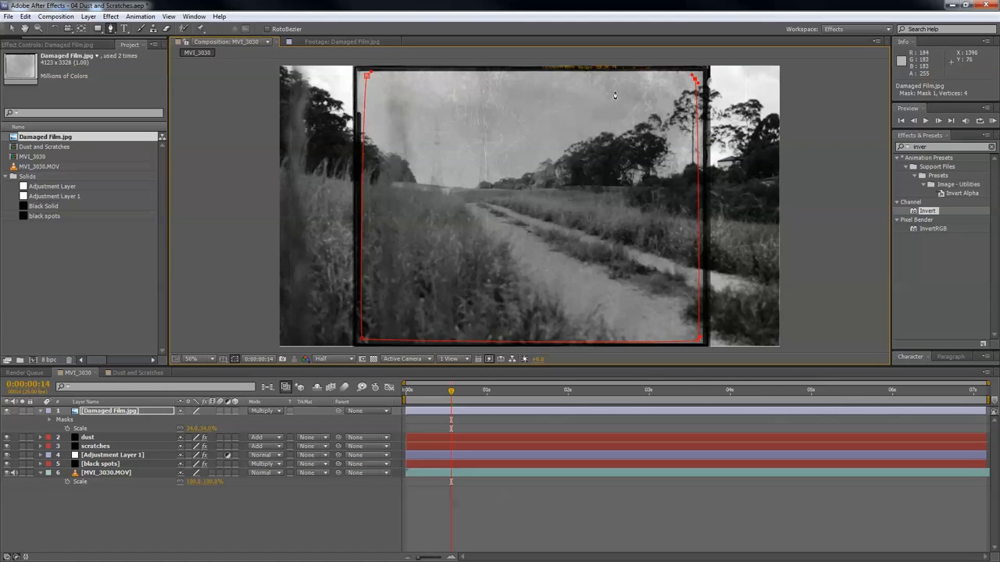
click(367, 77)
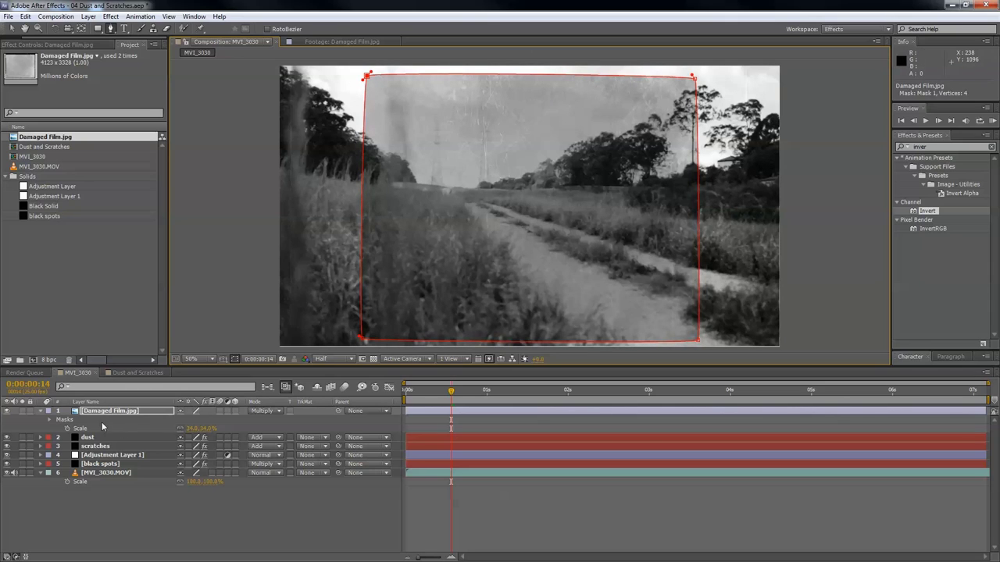
click(104, 412)
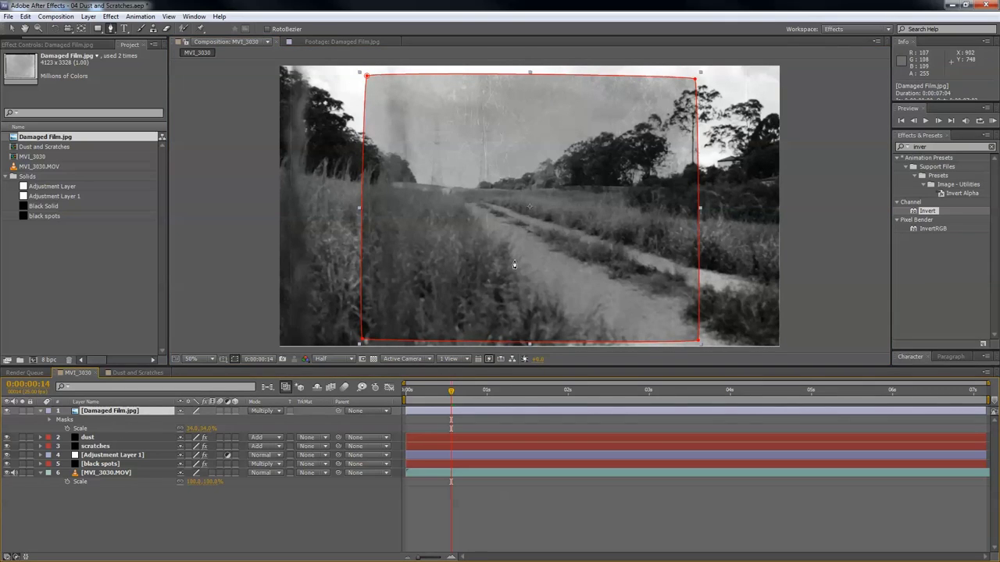
Step: Set the mask to Subtract and feather it to about 94 pixels
key(m)
click(208, 422)
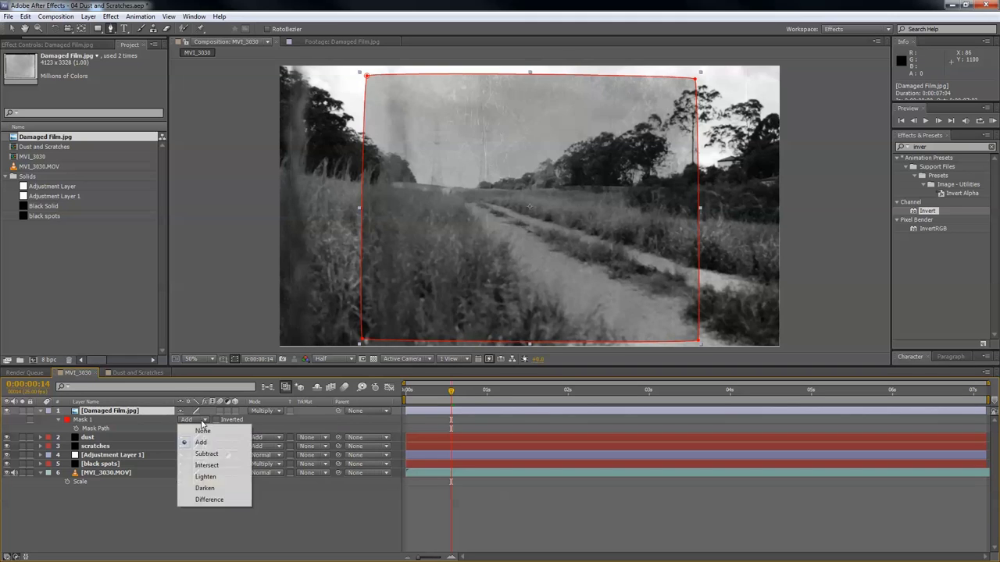
click(225, 454)
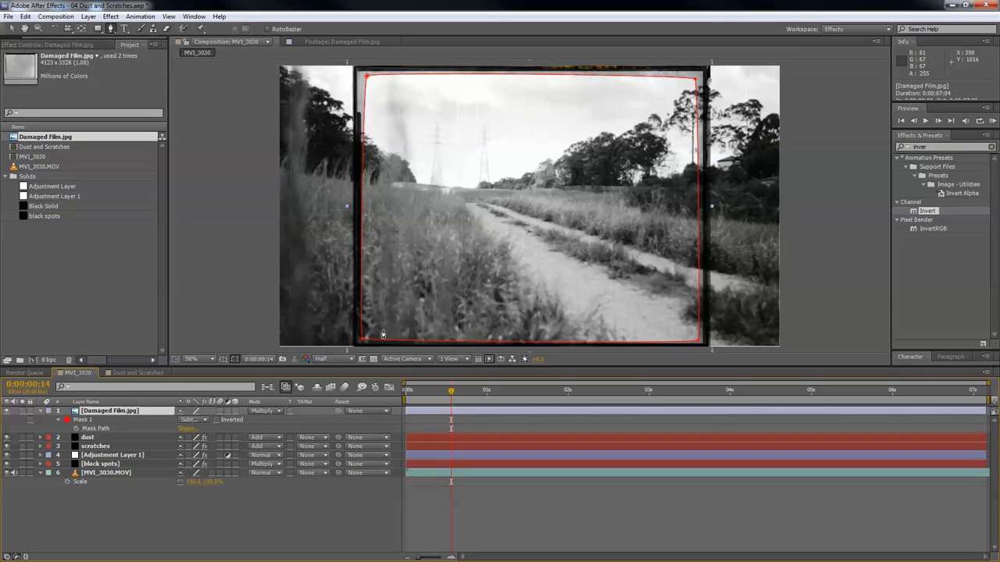
key(f)
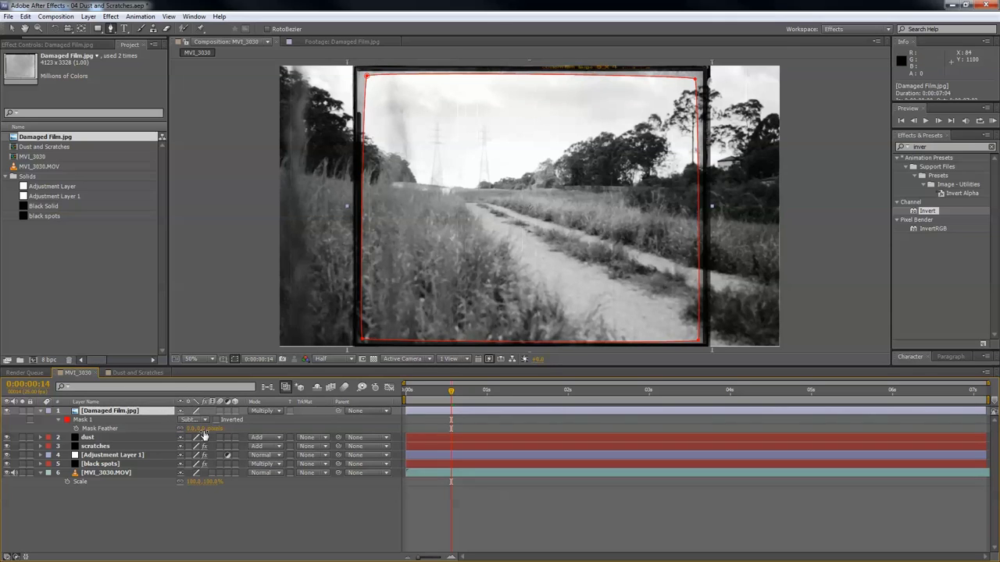
drag(199, 428, 212, 428)
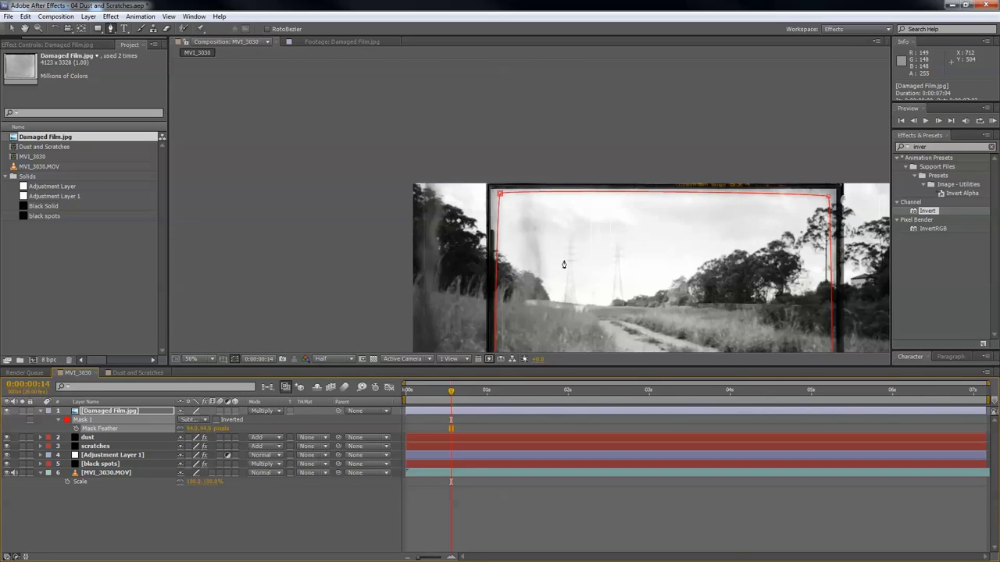
drag(596, 245, 469, 156)
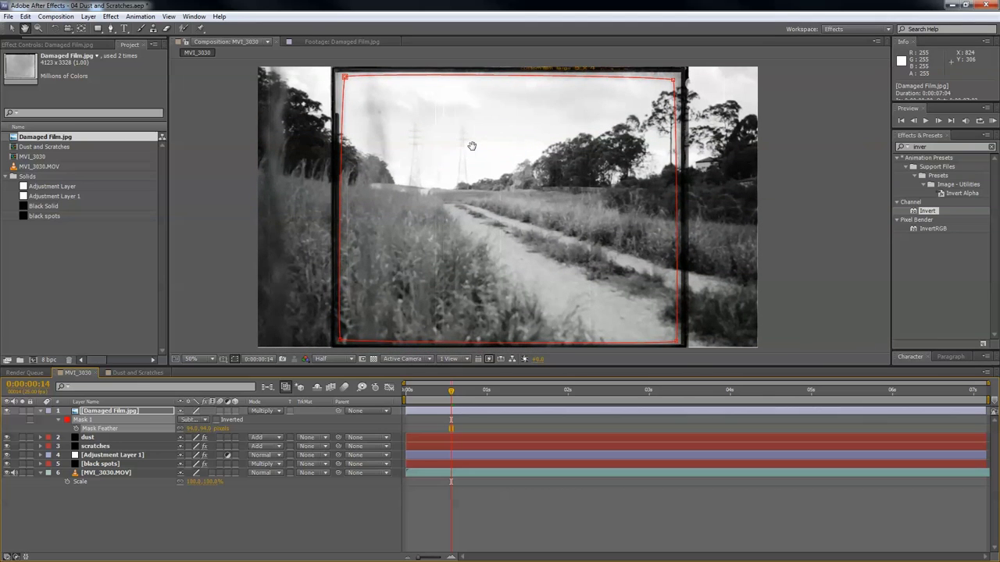
Step: Place the Black Solid just below the Damaged Film layer and lower its Opacity
key(g)
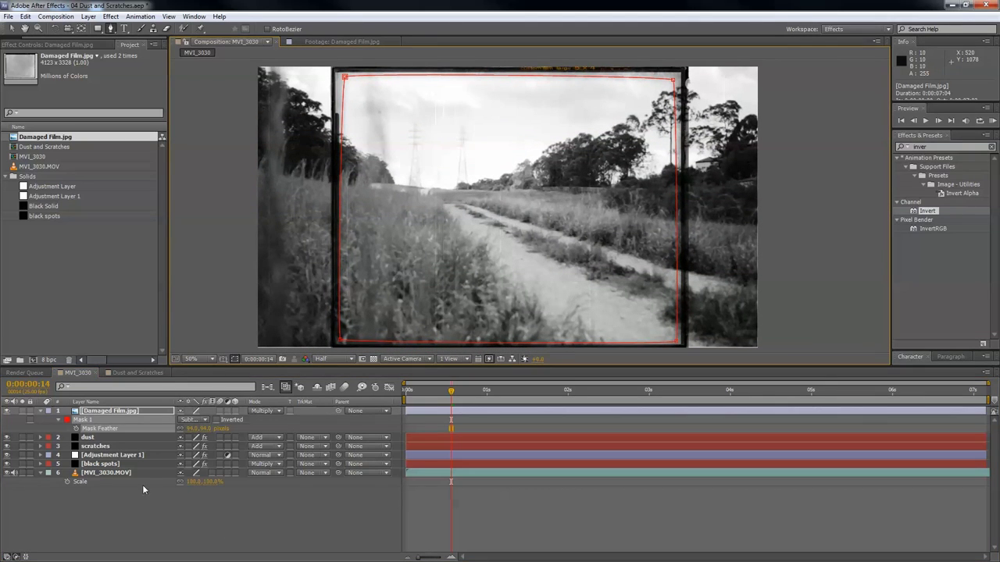
drag(23, 207, 114, 442)
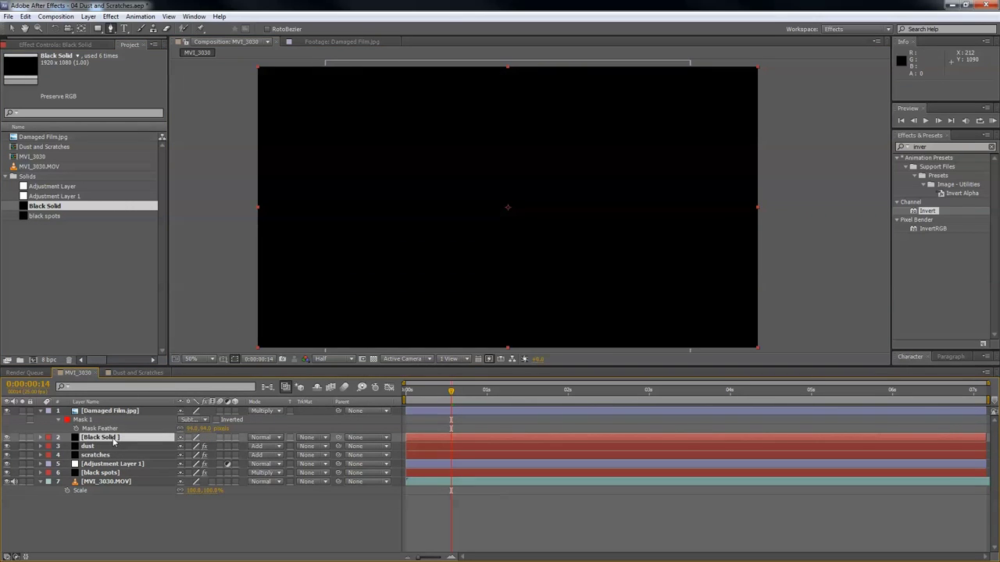
key(t)
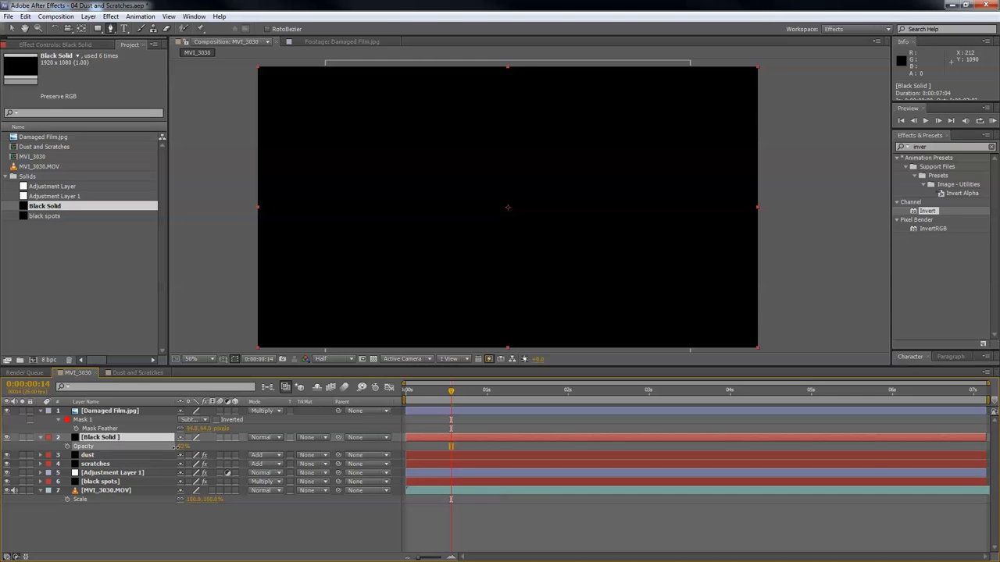
drag(174, 446, 152, 447)
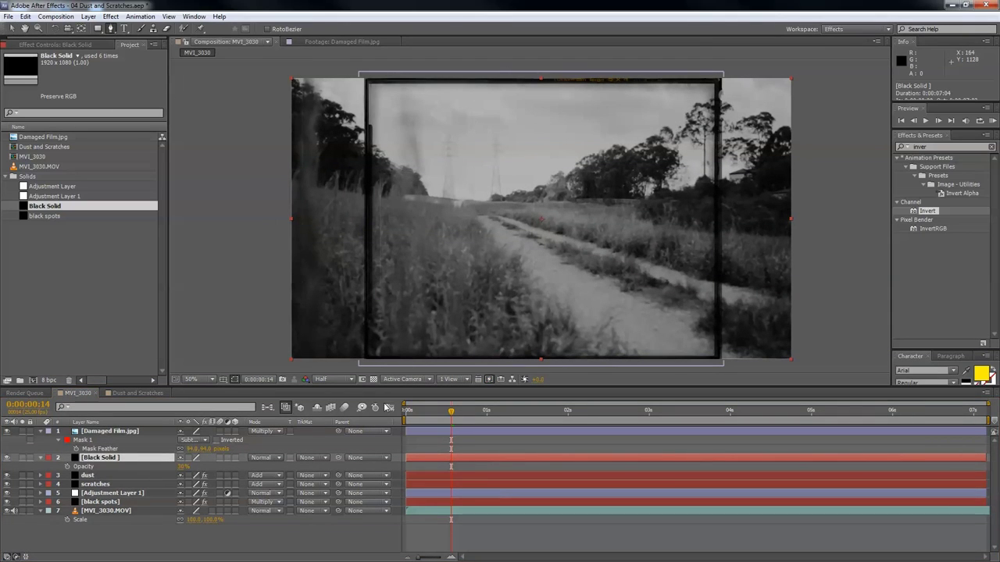
Step: Draw masks on the Black Solid along the frame's left and right edges for side bars
click(364, 363)
click(365, 68)
click(237, 73)
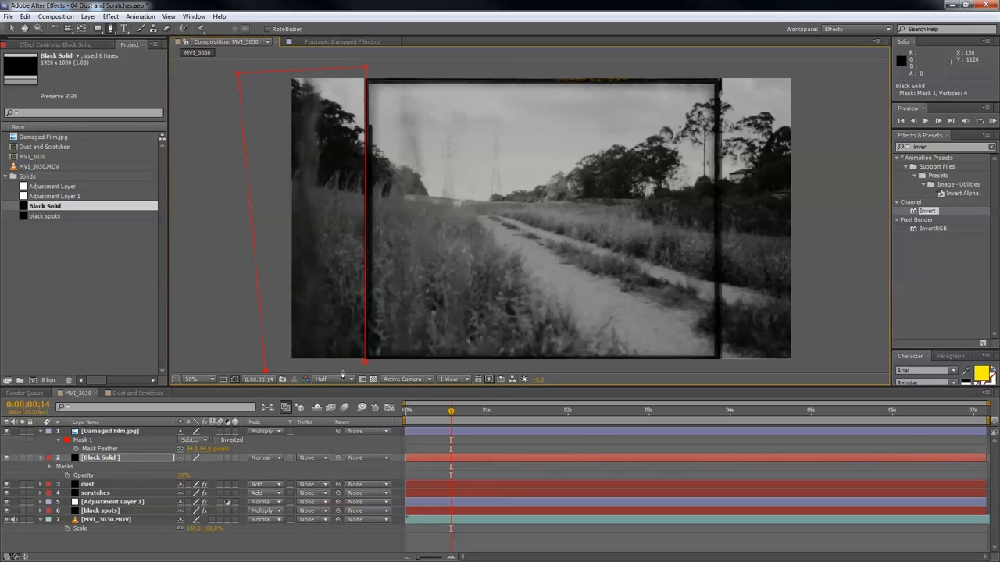
click(364, 364)
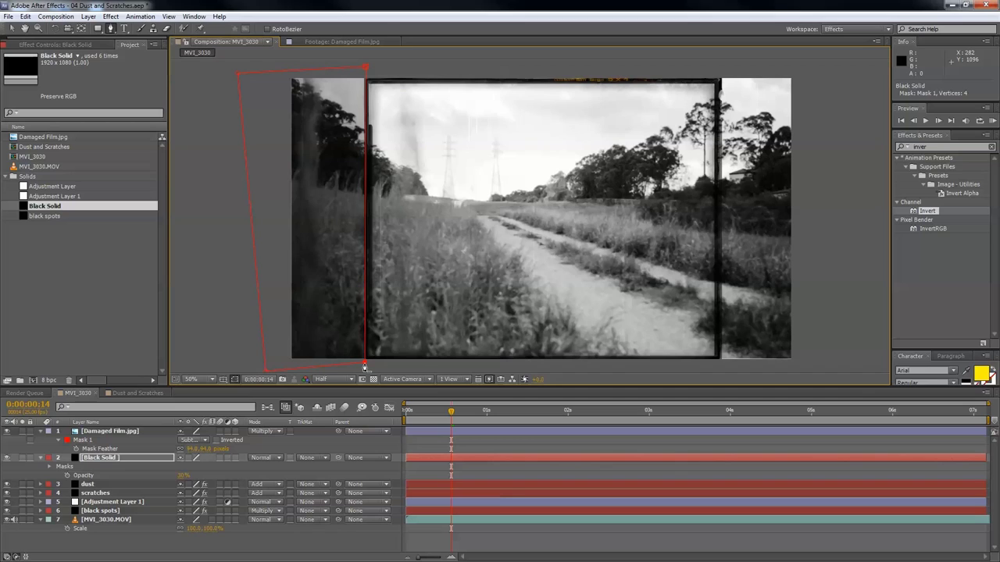
click(720, 365)
click(720, 72)
click(831, 69)
click(831, 365)
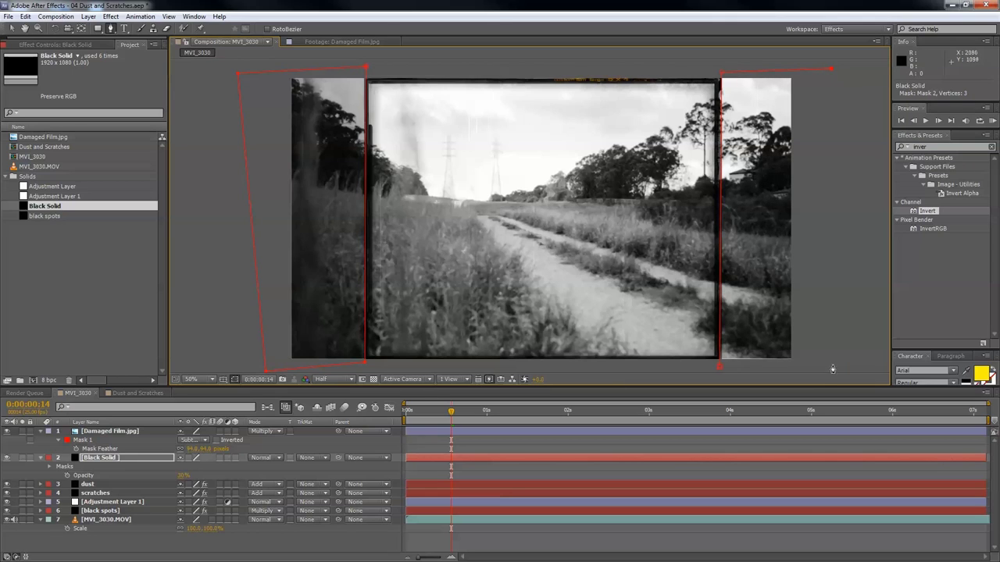
click(718, 367)
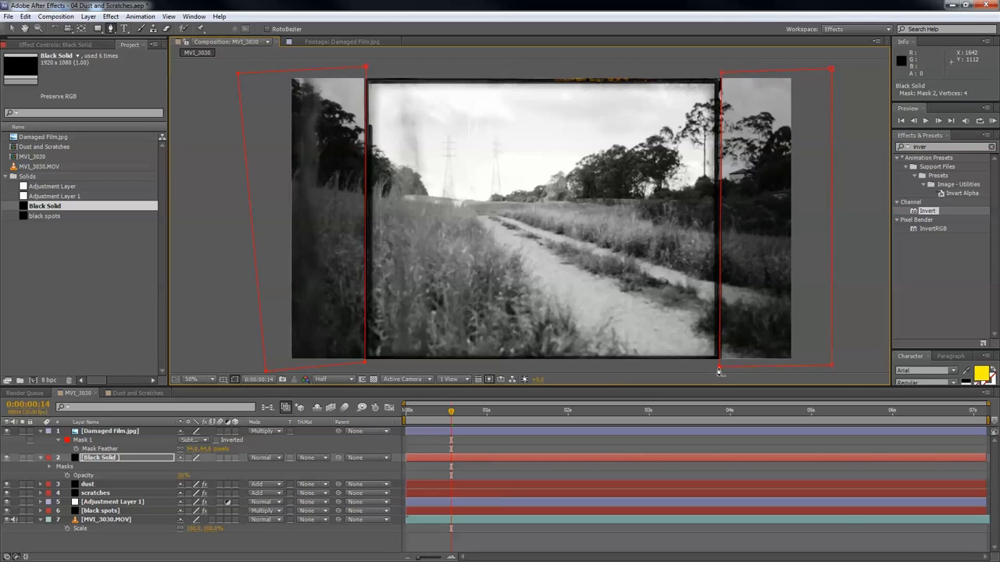
Step: Raise the Black Solid's Opacity so the side bars become fully opaque black
key(m)
key(t)
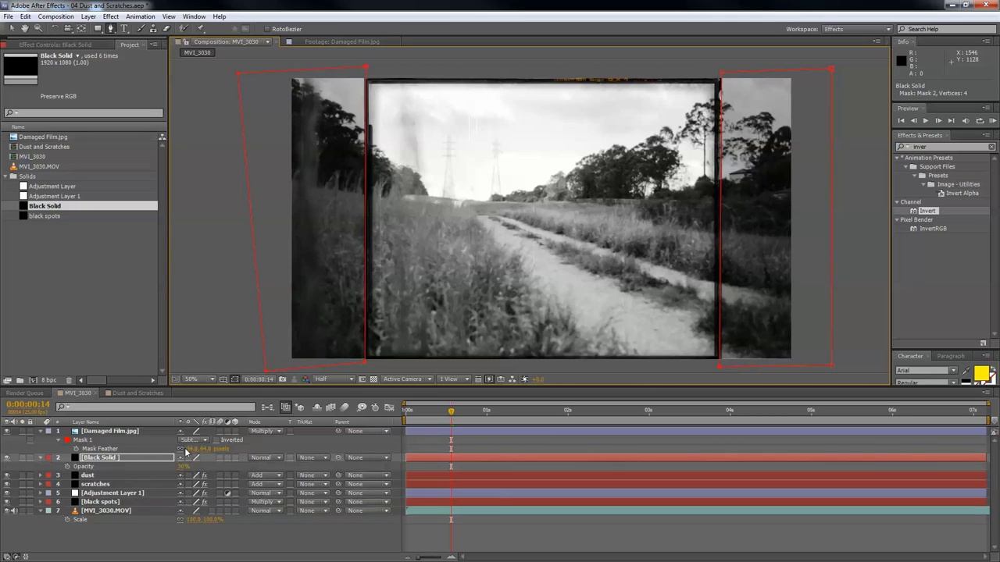
click(67, 466)
drag(184, 466, 314, 463)
Step: Align the mask corners with the film frame edges, then RAM Preview the composite
key(v)
click(366, 69)
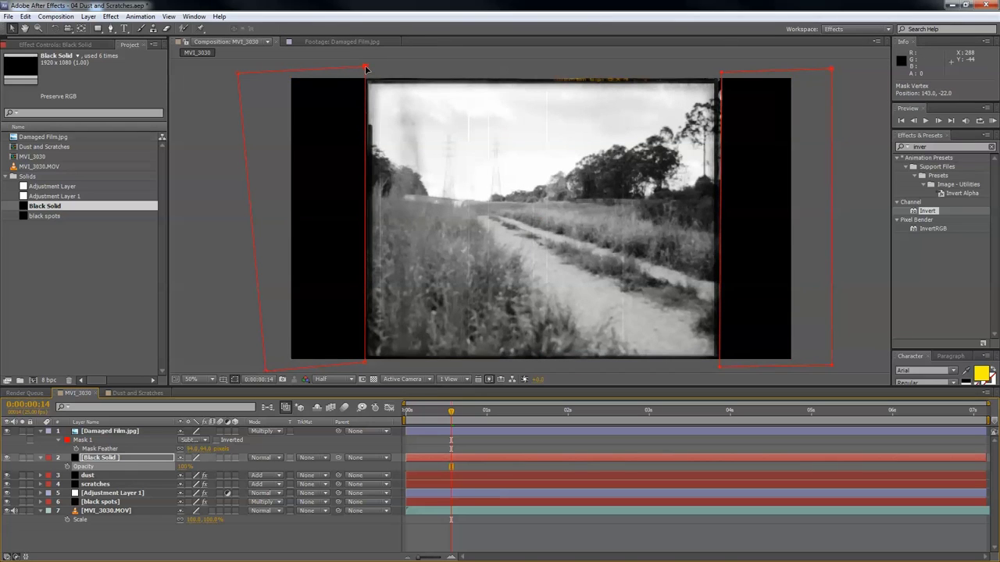
scroll(366, 69, up, 4)
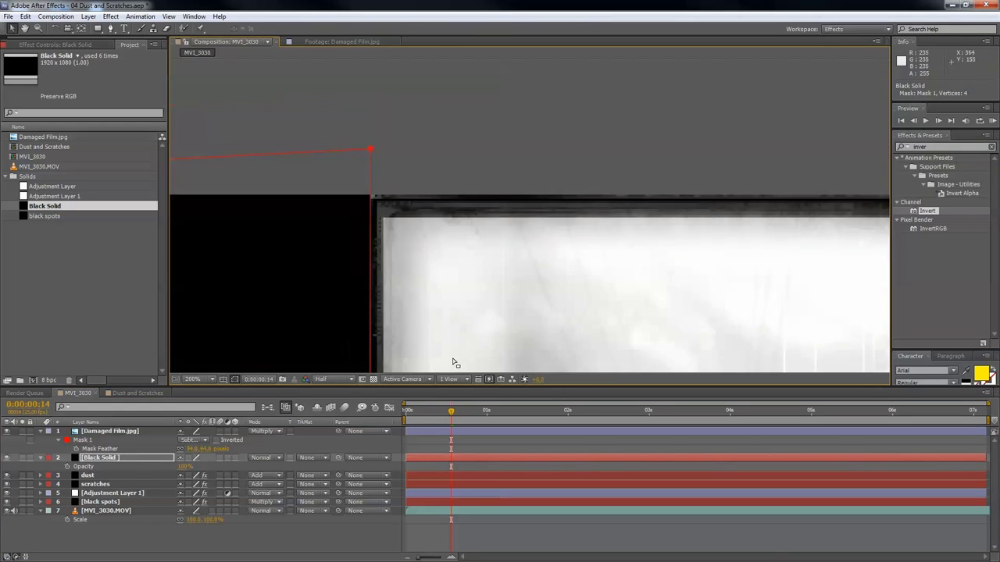
drag(371, 151, 369, 151)
scroll(459, 297, down, 15)
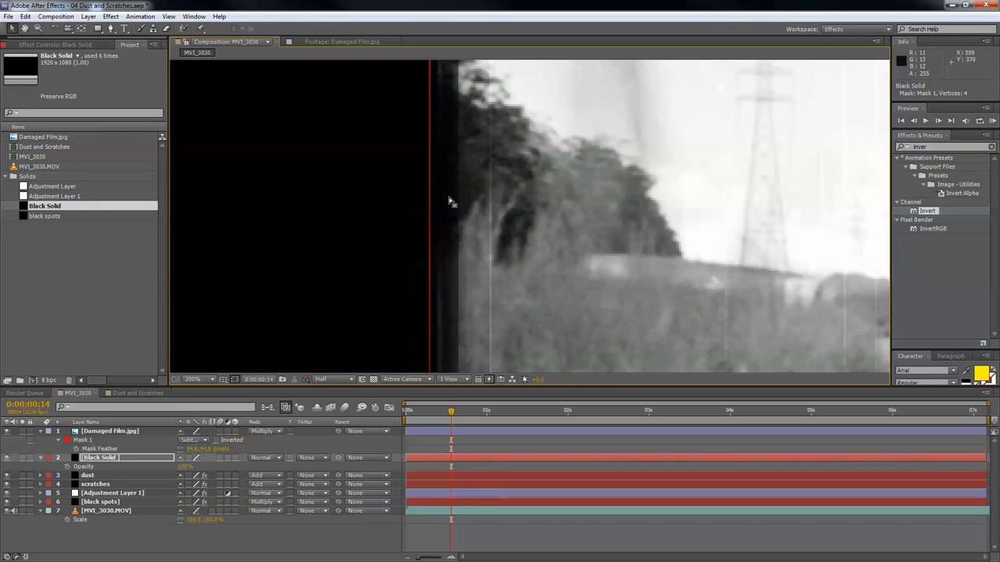
scroll(487, 257, down, 5)
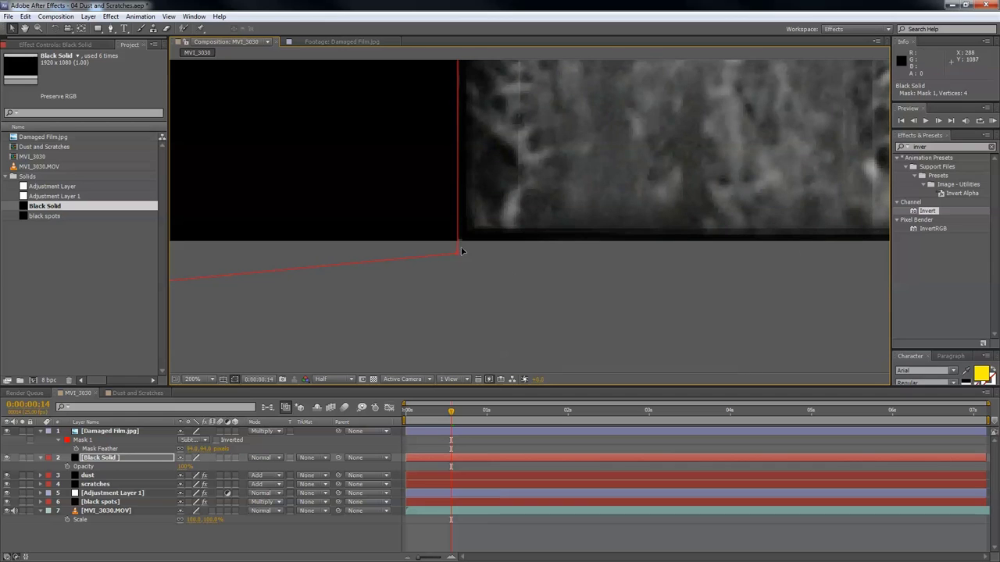
mouse_move(457, 255)
mouse_down()
mouse_move(446, 256)
mouse_move(456, 255)
mouse_up()
scroll(672, 287, right, 20)
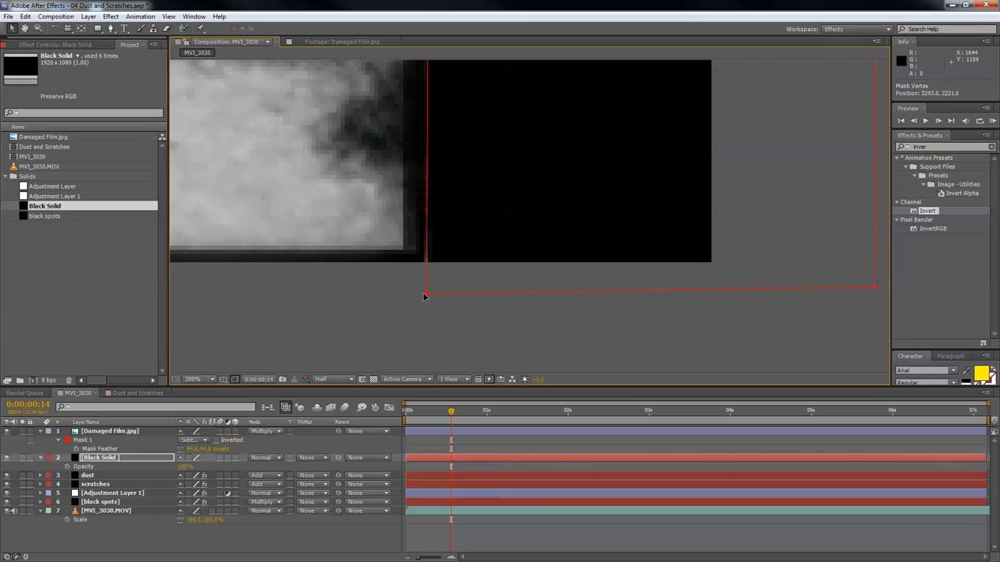
scroll(445, 243, down, 3)
scroll(445, 244, up, 4)
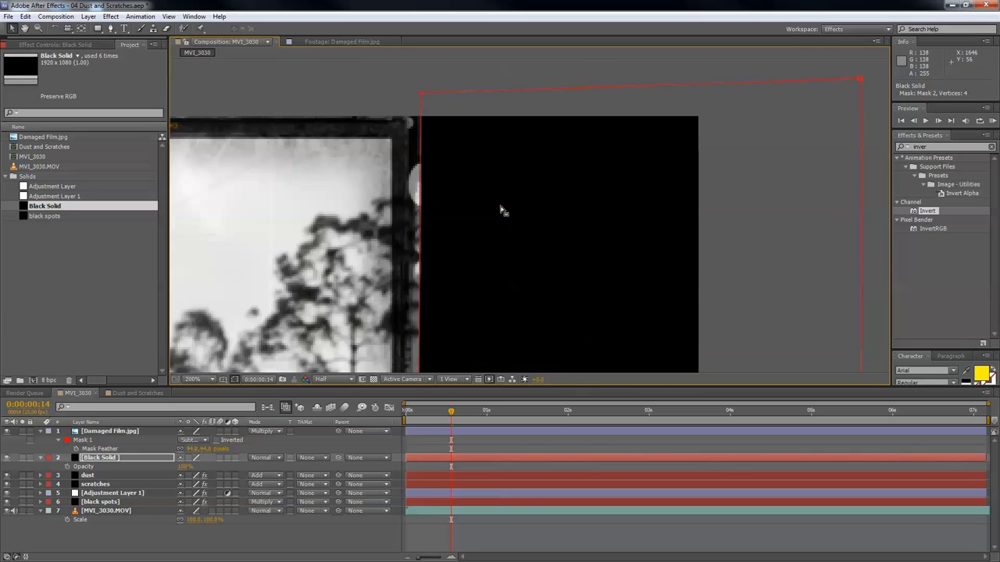
drag(446, 141, 436, 145)
scroll(357, 232, down, 4)
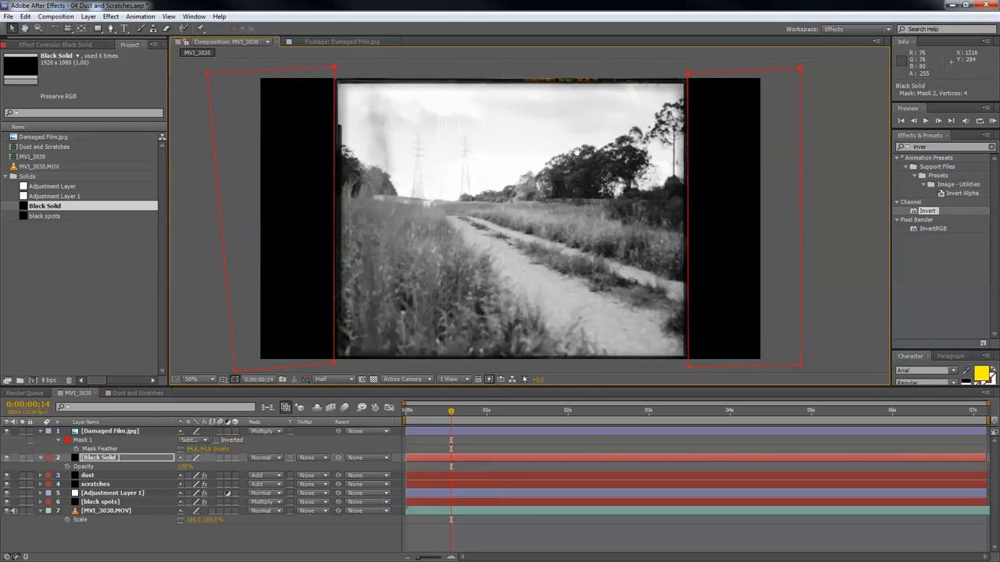
click(990, 121)
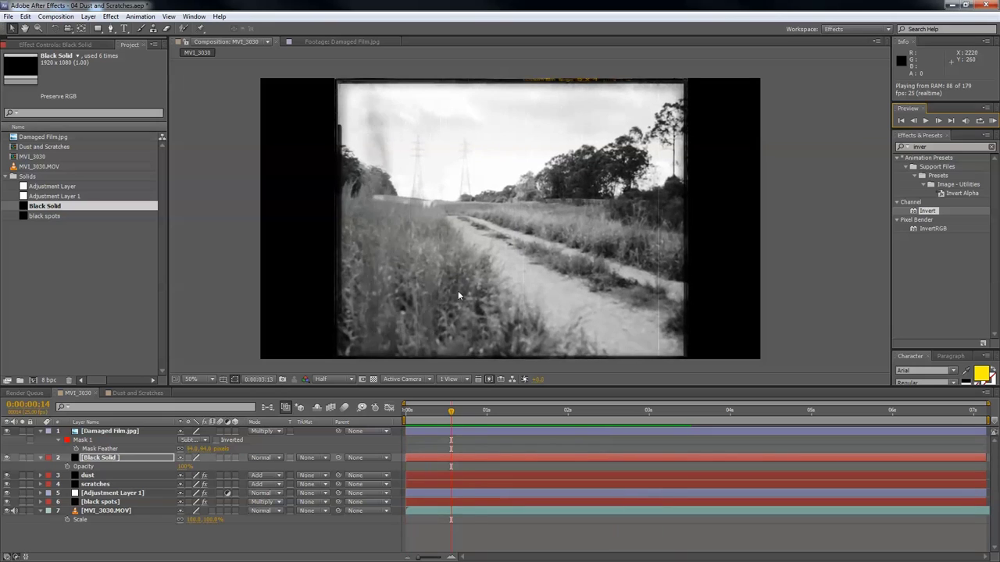
key(space)
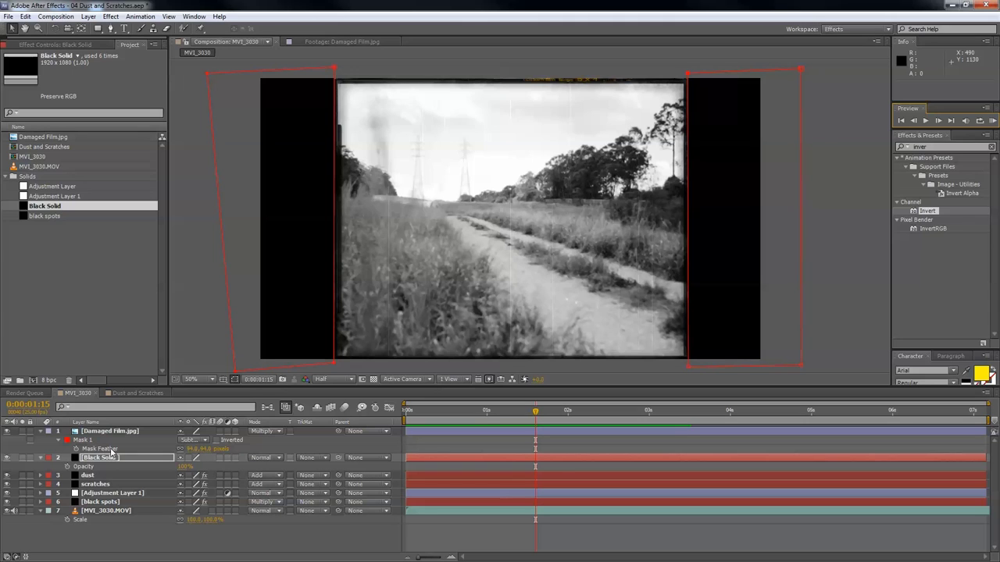
Step: Turn off the Tint effect on Adjustment Layer 1 to restore colour
click(113, 494)
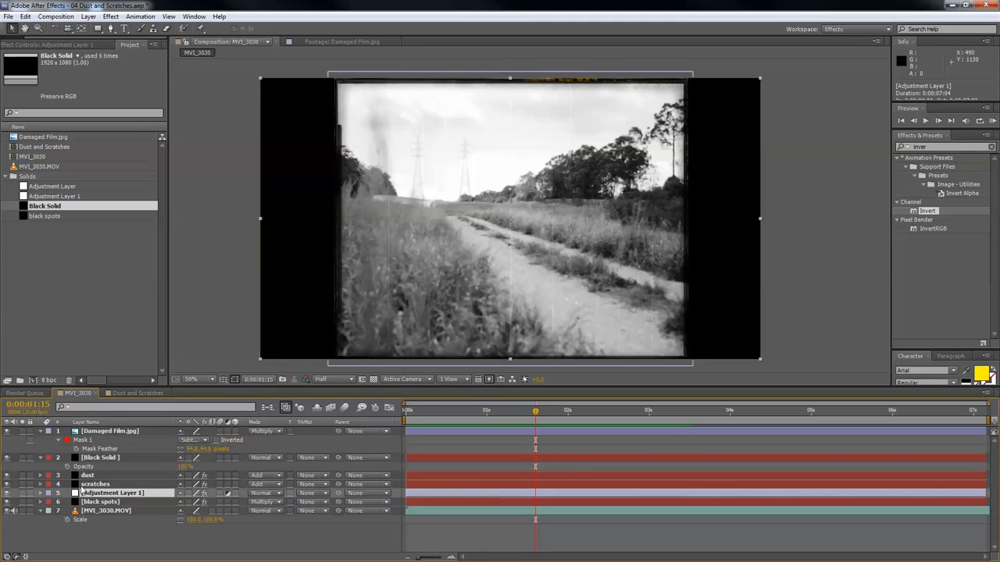
key(F3)
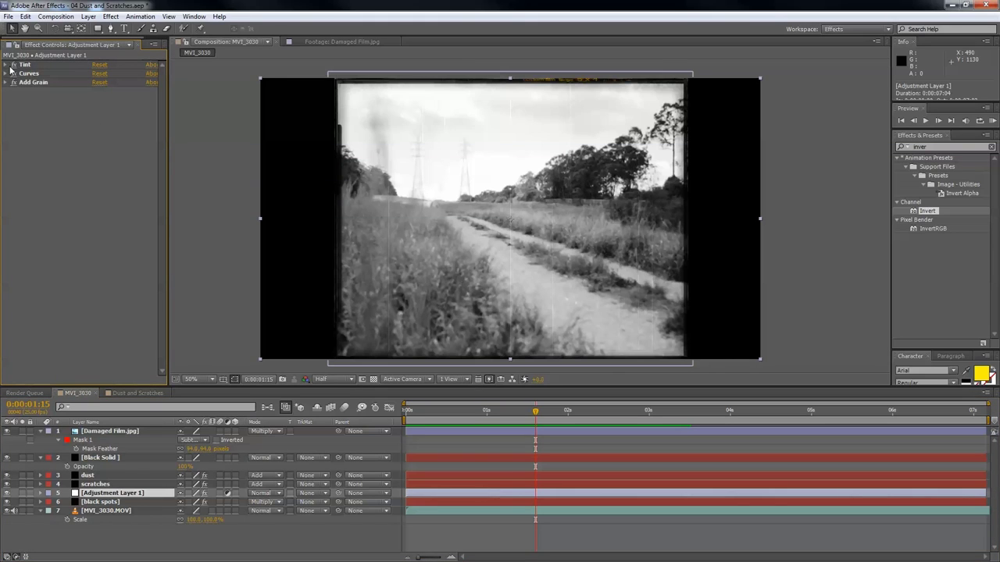
click(13, 66)
Step: Shape the Curves effect into an S-curve for more contrast and preview the result
click(32, 74)
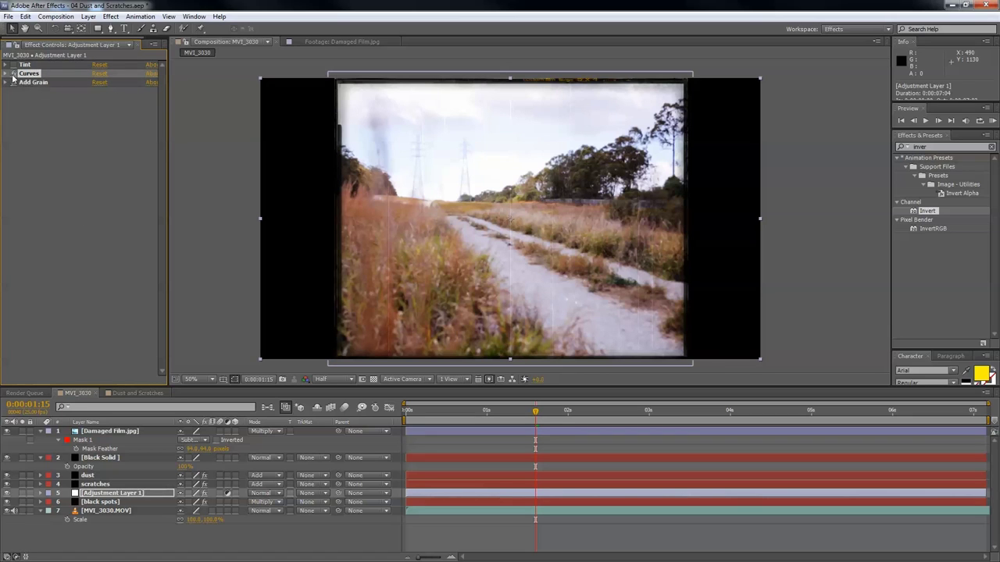
click(5, 74)
drag(54, 169, 58, 177)
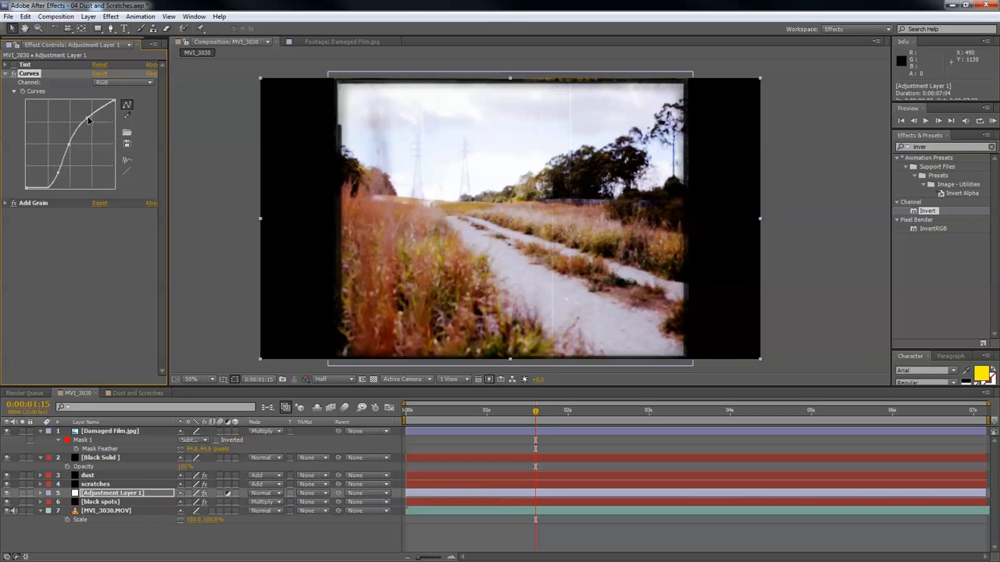
mouse_move(88, 117)
mouse_down()
mouse_move(91, 105)
mouse_move(88, 117)
mouse_up()
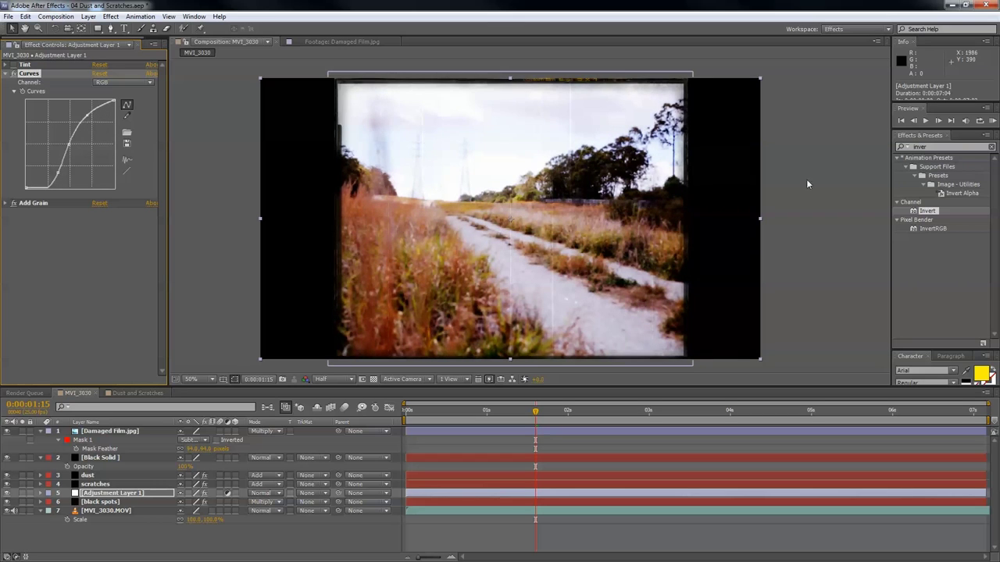
click(992, 120)
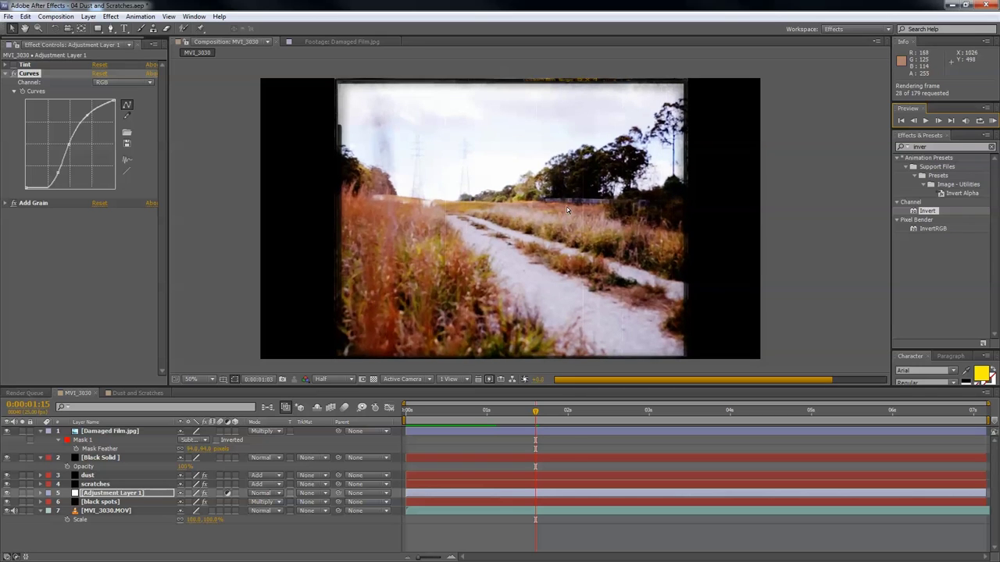
key(space)
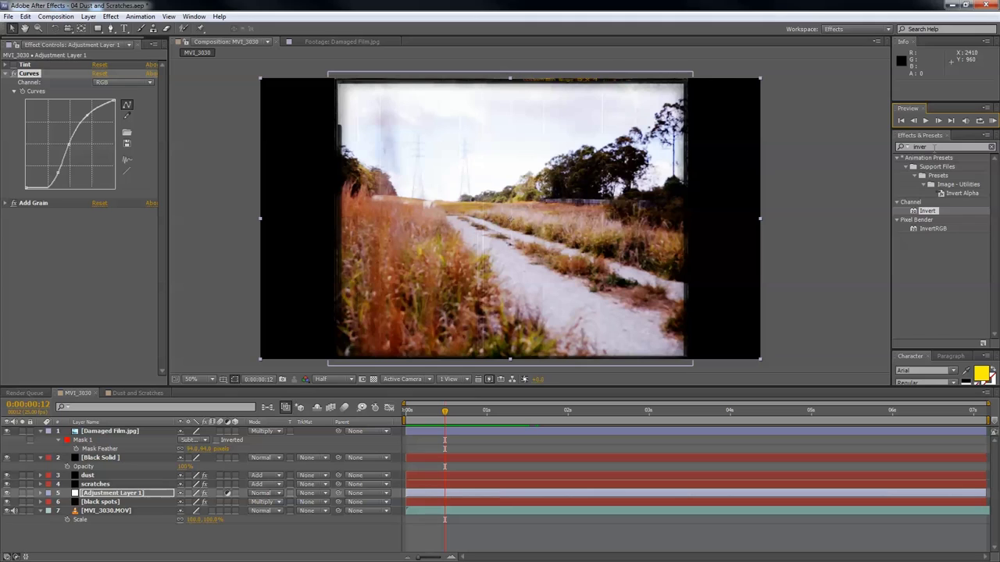
Step: Create a new solid layer and apply the 4-Color Gradient effect to it
click(934, 147)
text(4-)
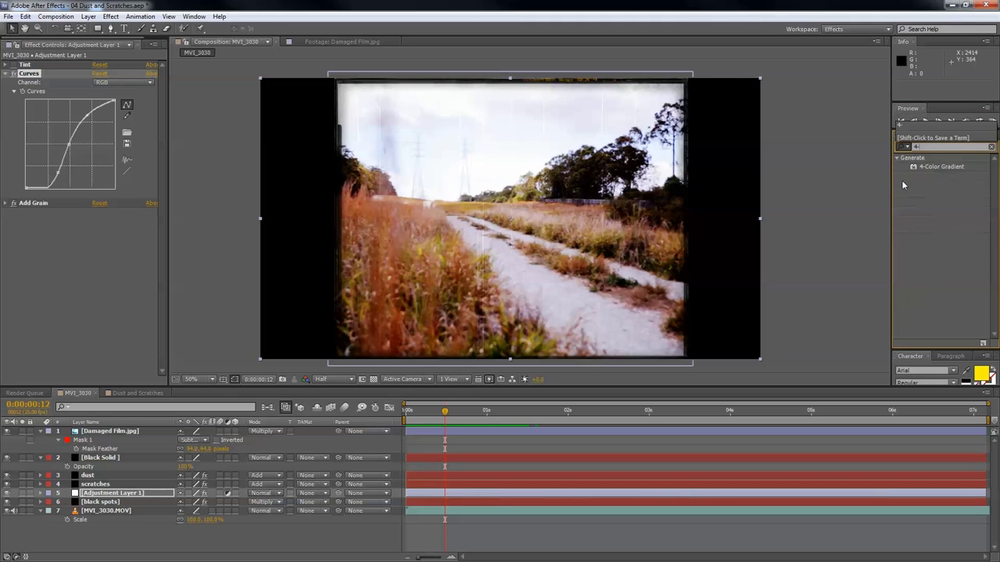
drag(920, 166, 299, 497)
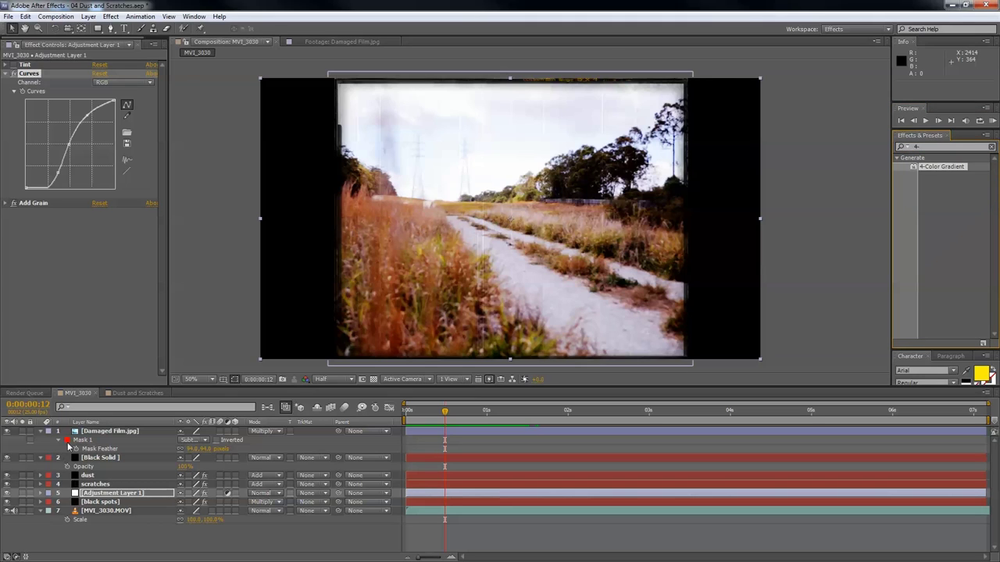
right_click(106, 534)
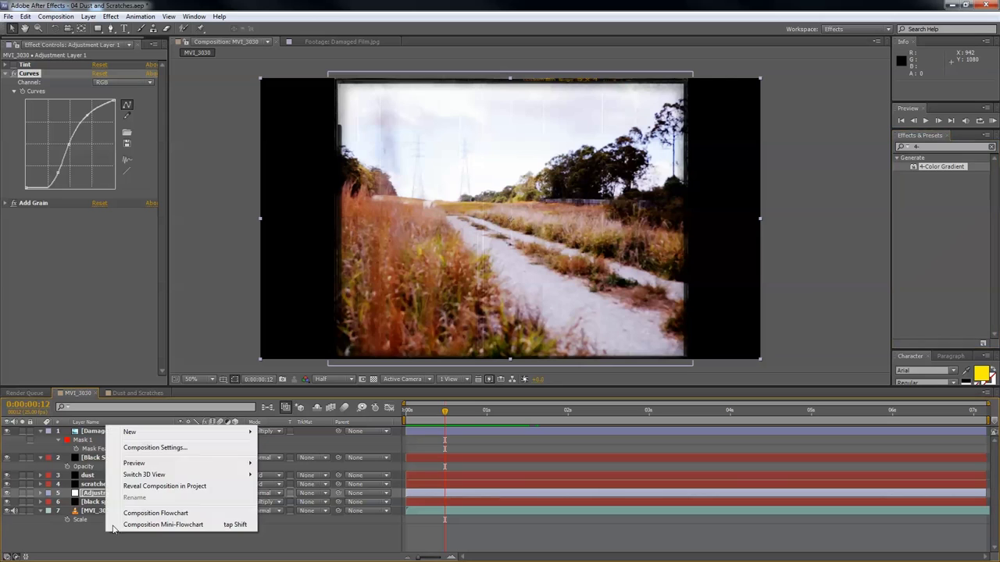
mouse_move(159, 435)
click(325, 464)
click(353, 301)
drag(910, 176, 95, 430)
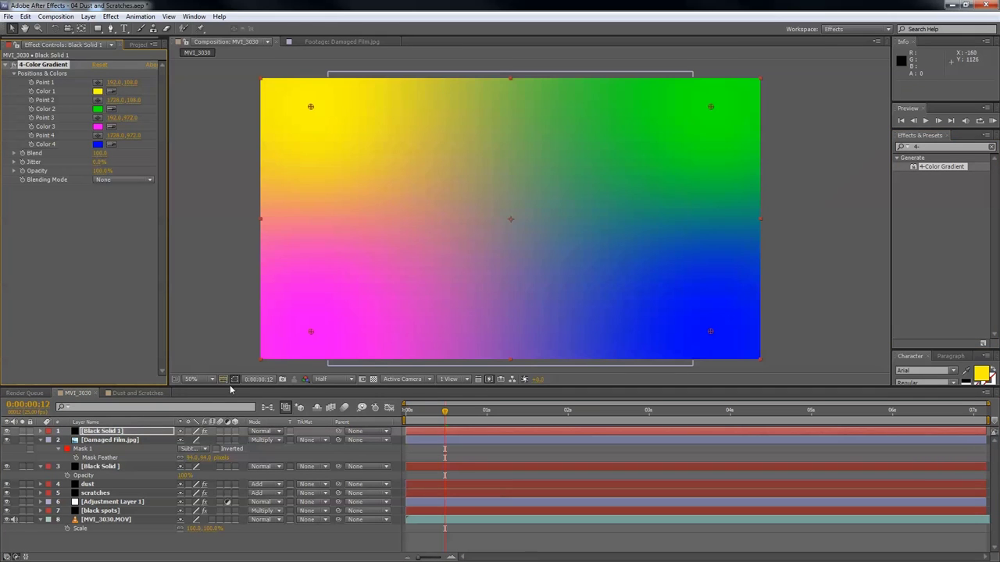
Step: Reposition the blue and green gradient points, set Overlay mode and lower Opacity to 61%
click(709, 331)
drag(676, 310, 669, 300)
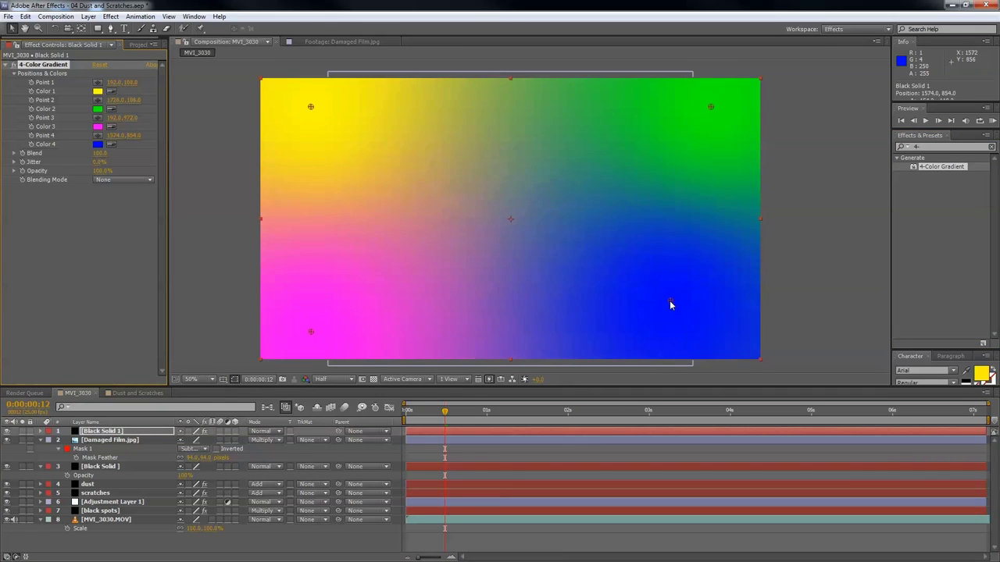
drag(693, 115, 696, 115)
click(262, 435)
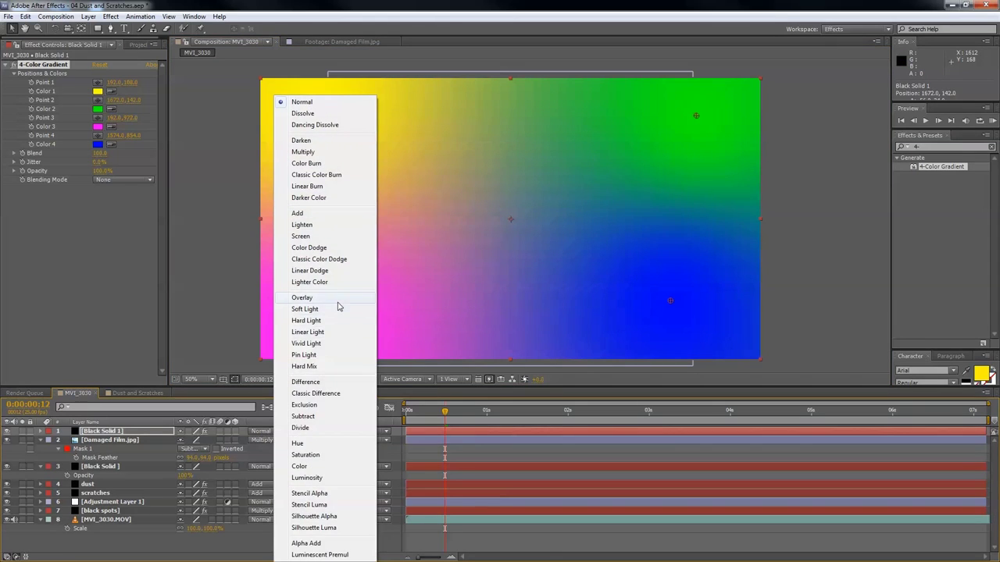
click(332, 298)
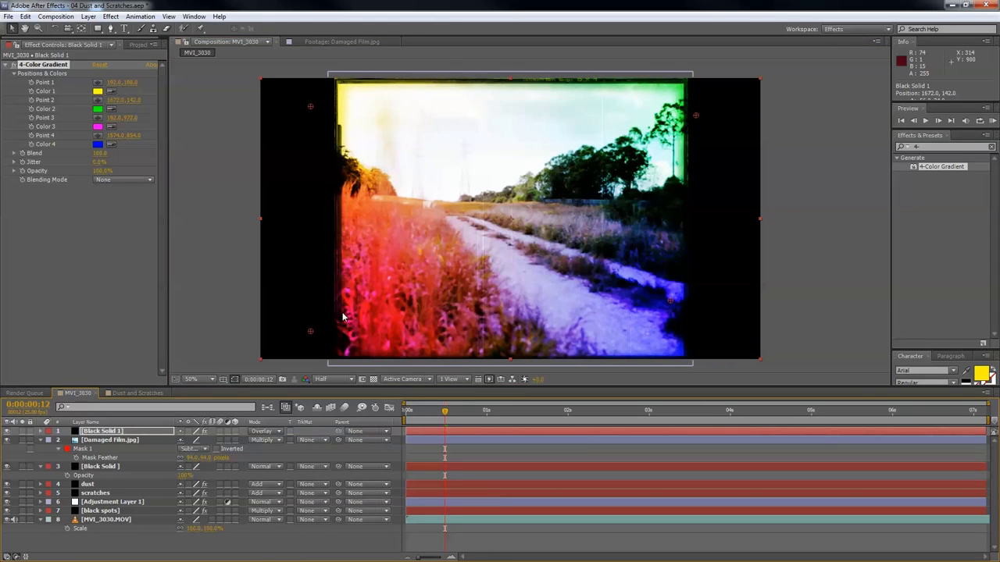
key(t)
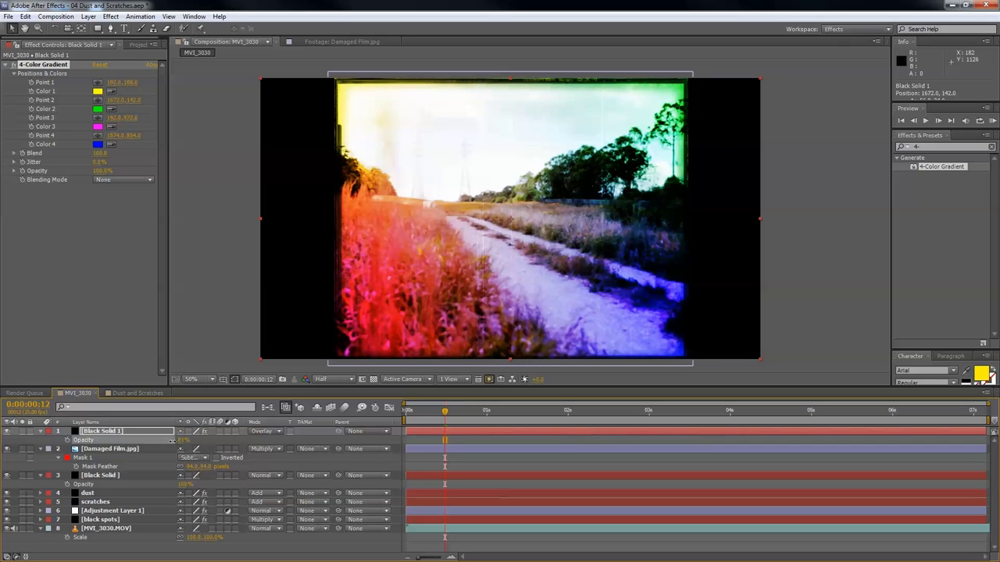
drag(171, 440, 119, 469)
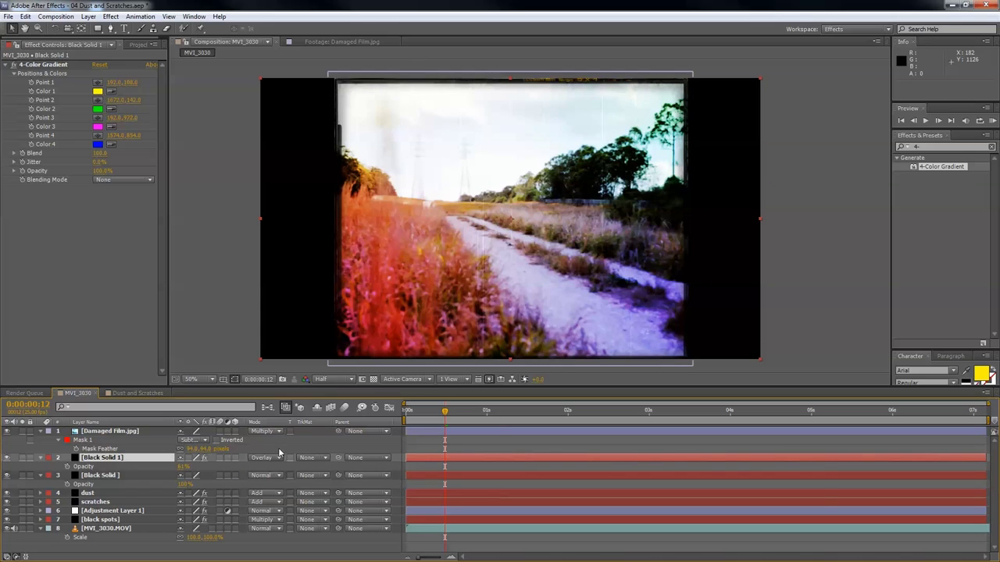
click(990, 121)
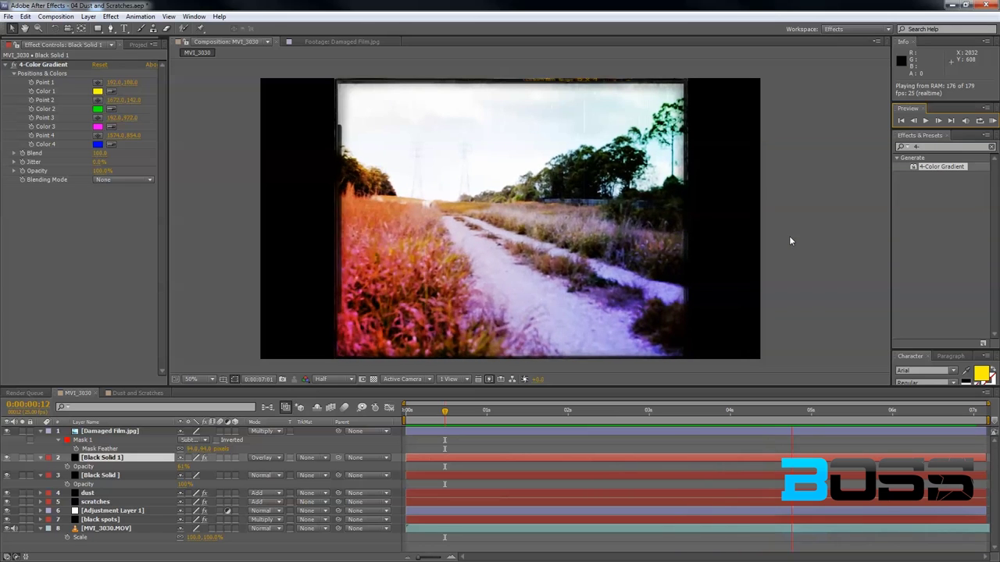
key(space)
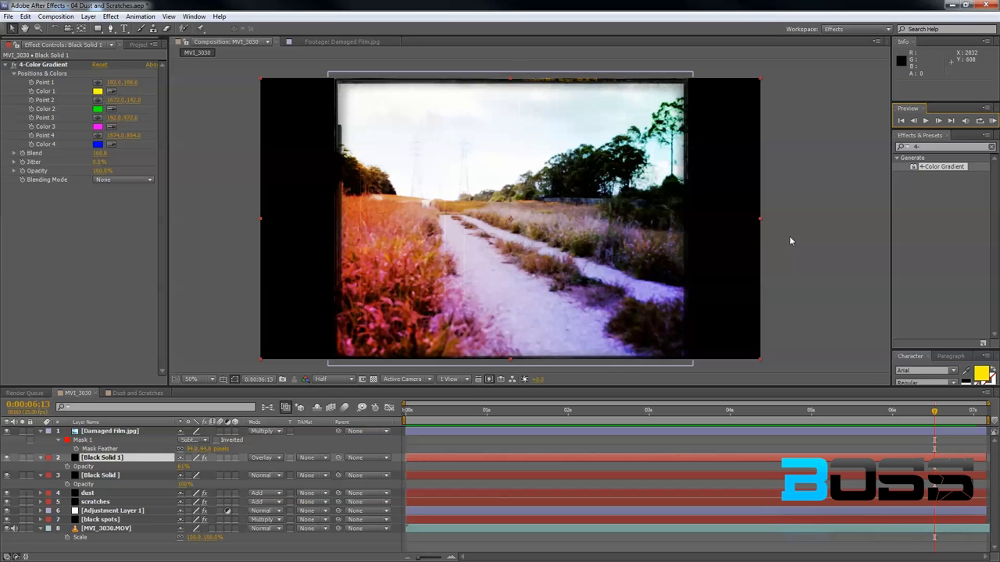
key(space)
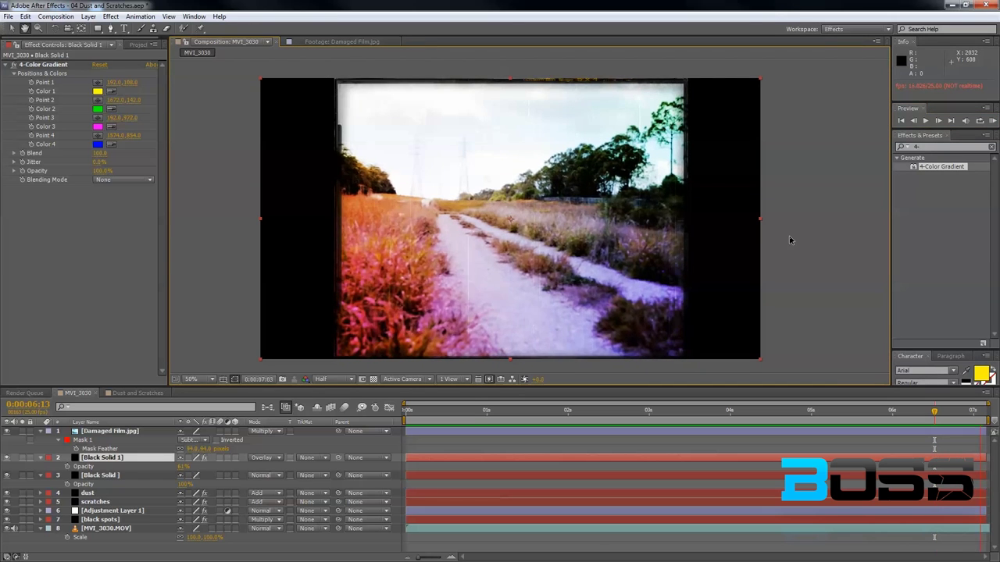